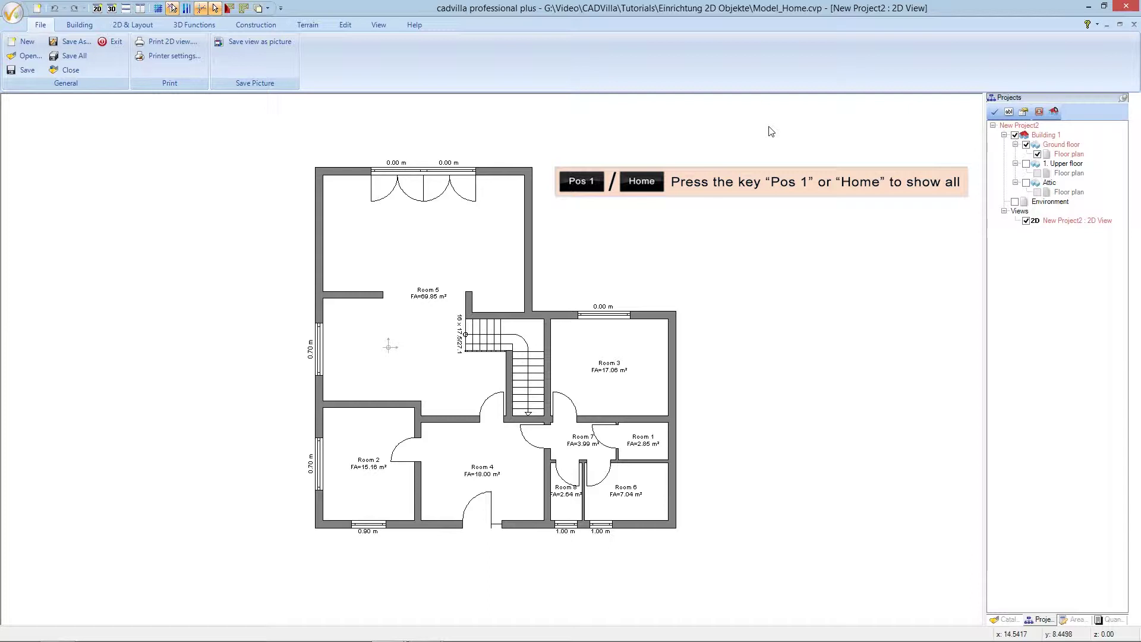
Bring Room 3 into close view and open the Bed room folder in the catalog's 2D symbols
key("Home")
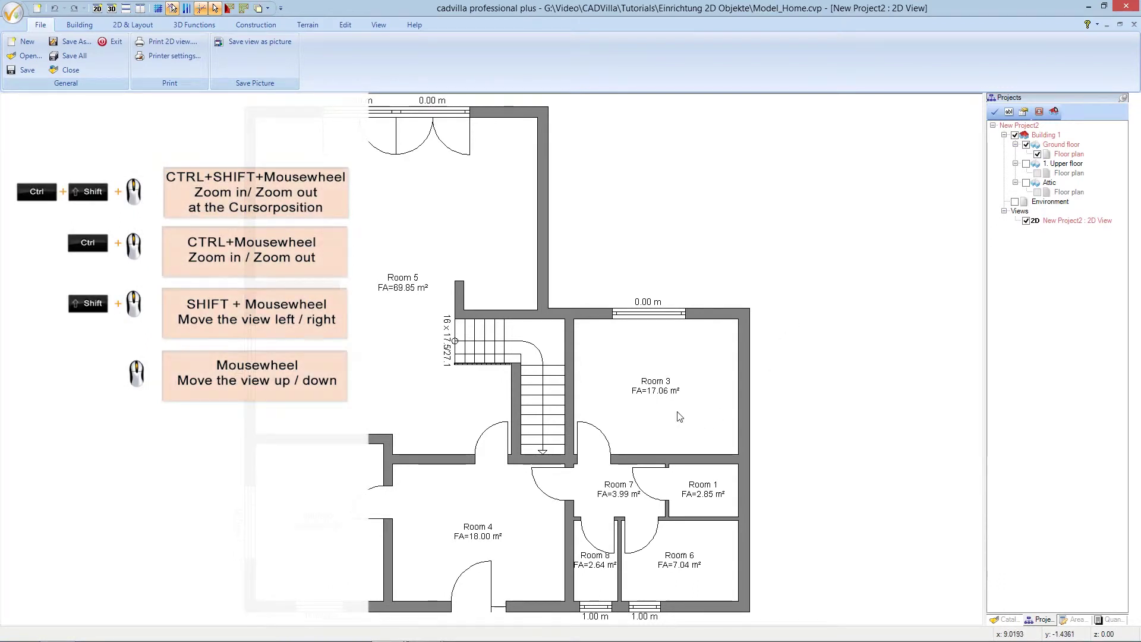
scroll(680, 415, "up", 3, "ctrl+shift")
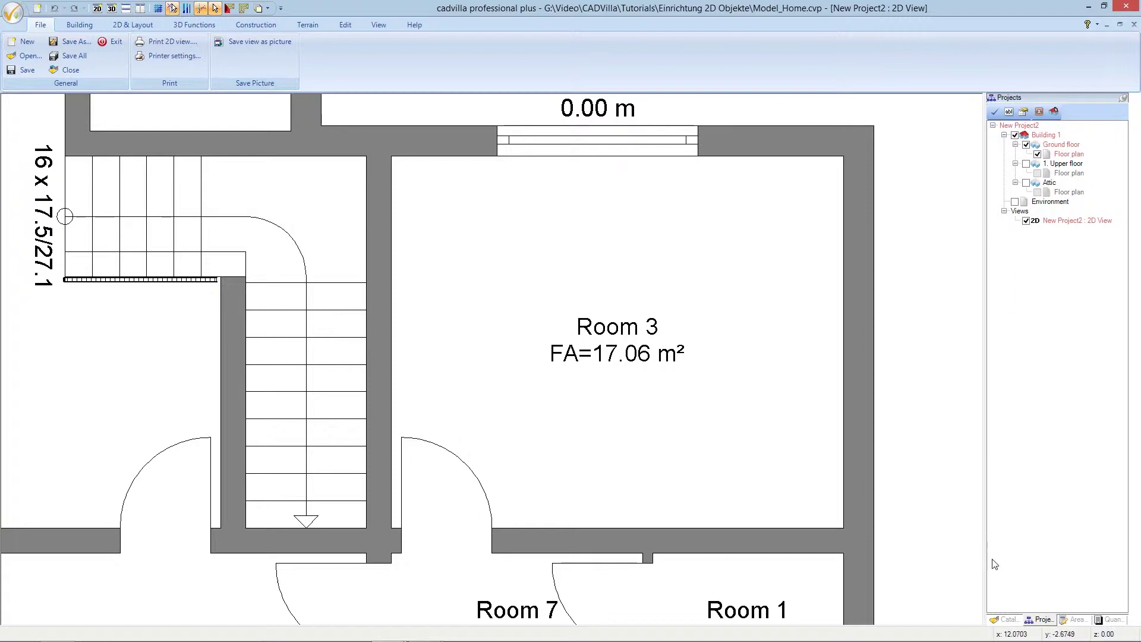
left_click(1007, 620)
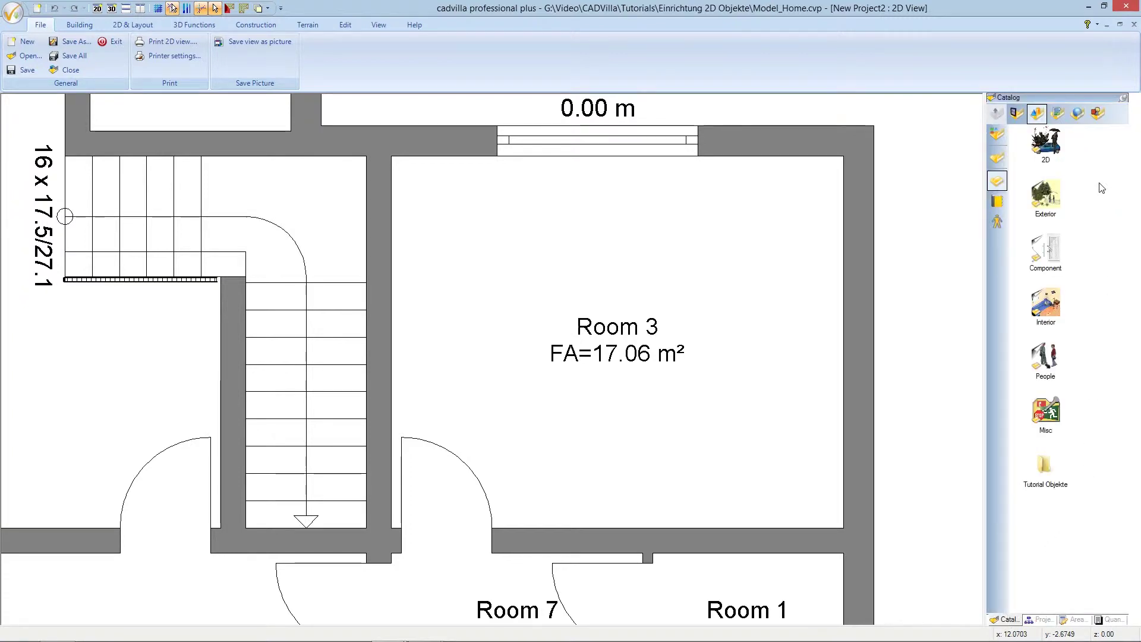
left_click(1095, 114)
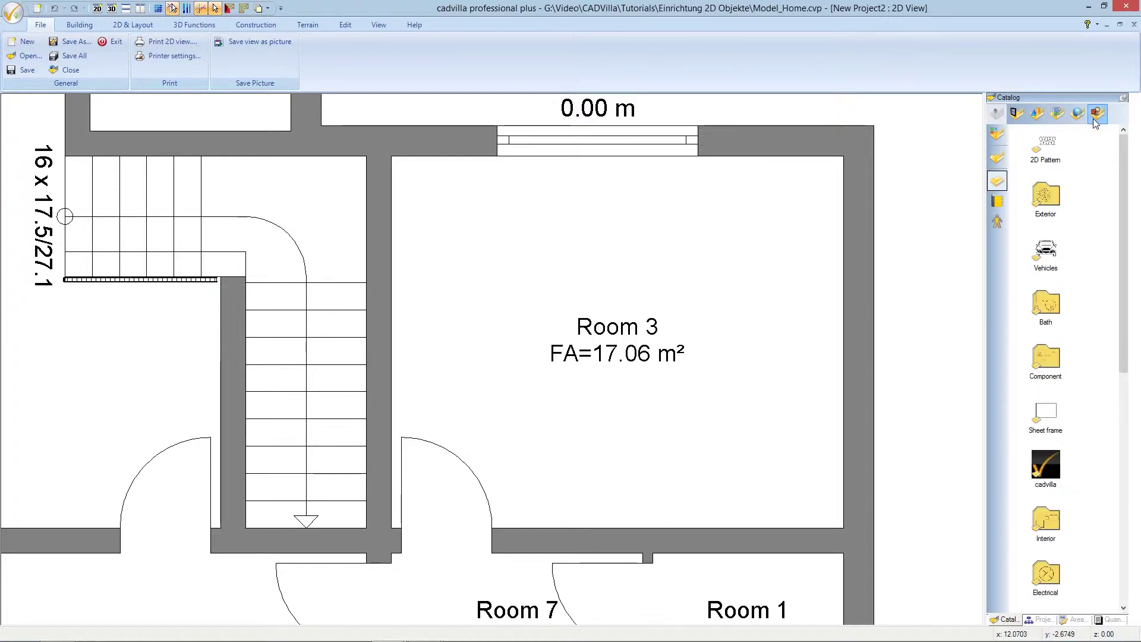
left_click_drag(1123, 153, 1126, 380)
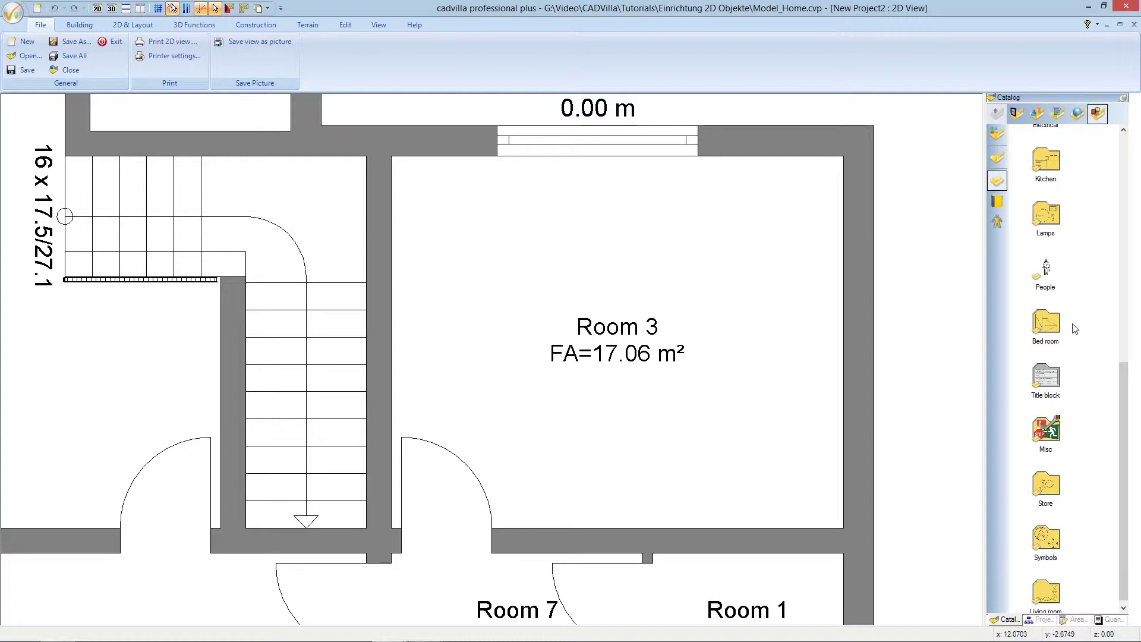
double_click(1050, 325)
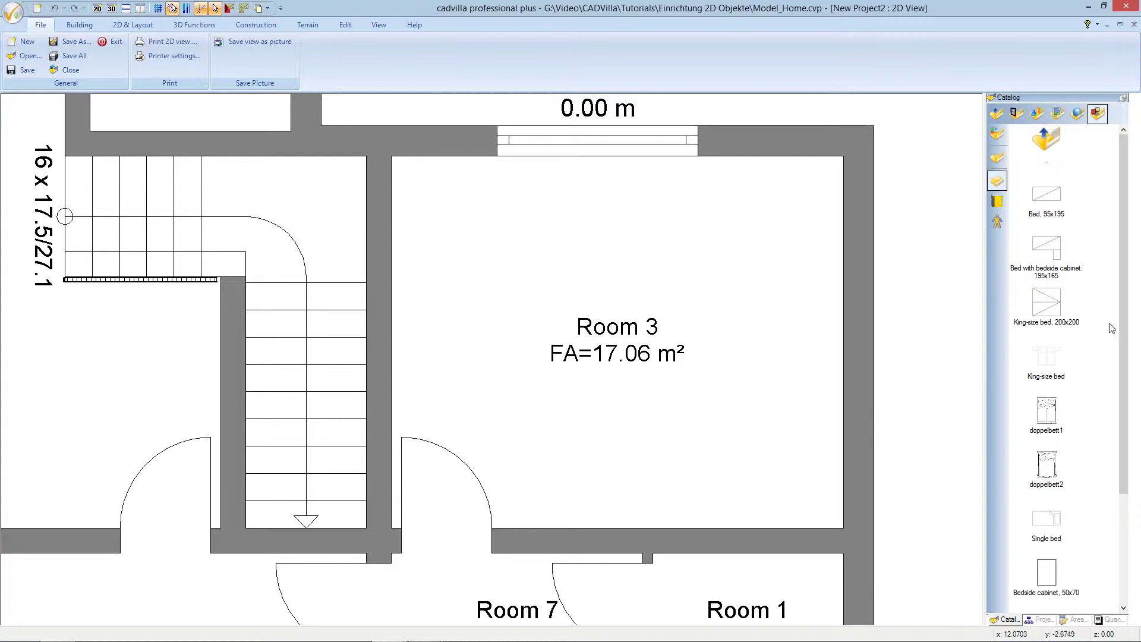
left_click_drag(1124, 321, 1124, 341)
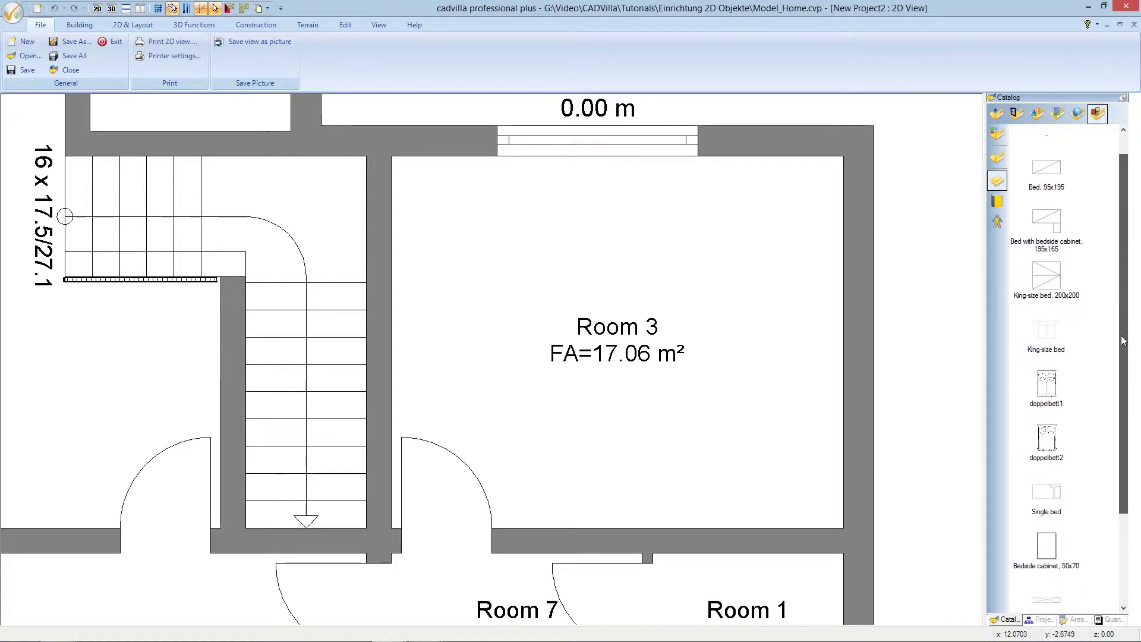
Start inserting the doppelbett1 double bed into Room 3 and move the tool options window clear of the room
left_click(1054, 383)
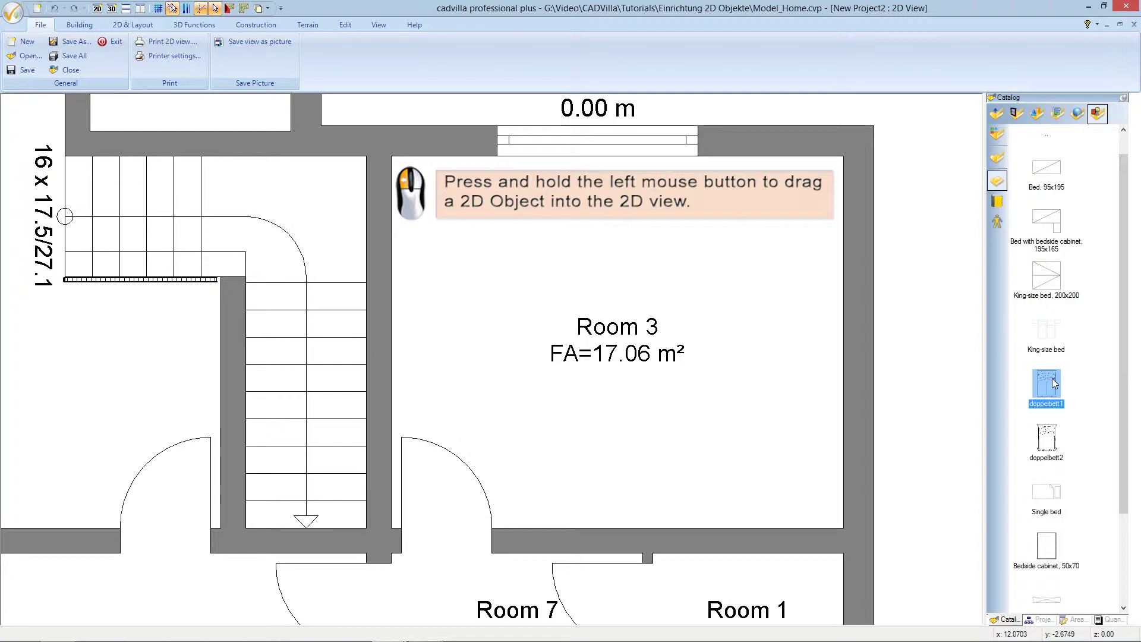
left_click_drag(1054, 383, 578, 336)
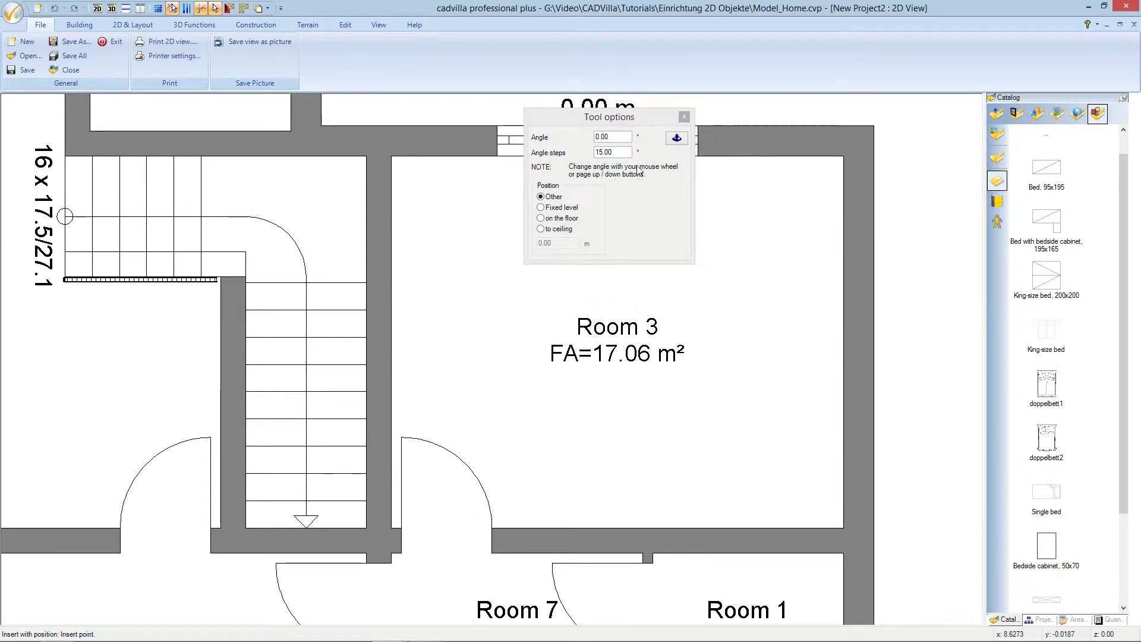
left_click_drag(631, 121, 249, 173)
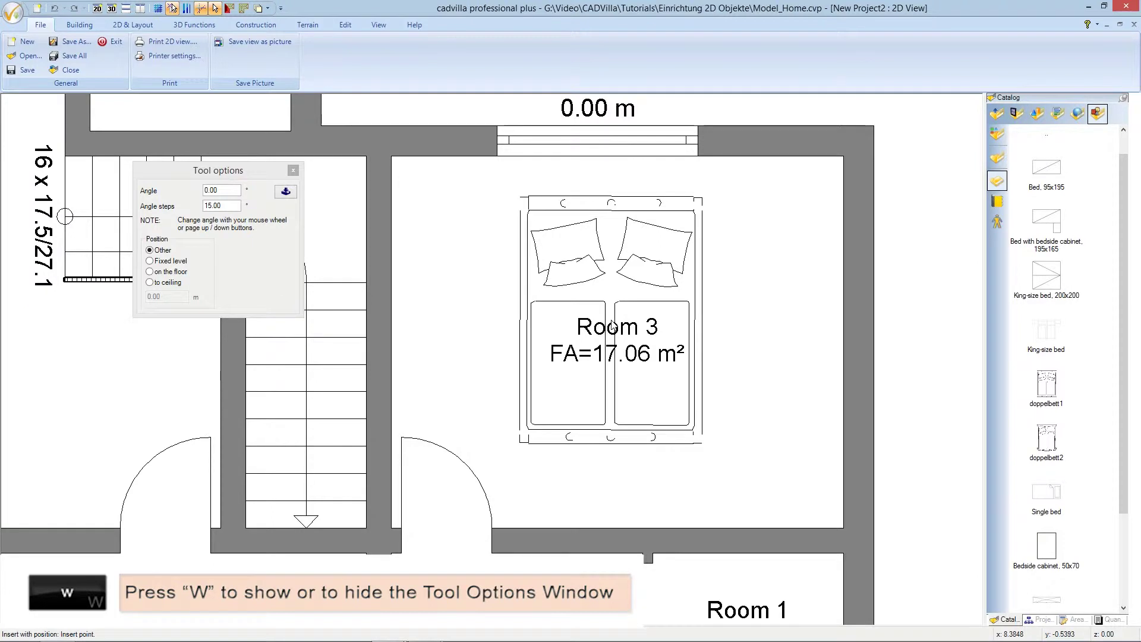
Hide and show the tool options window
key("w")
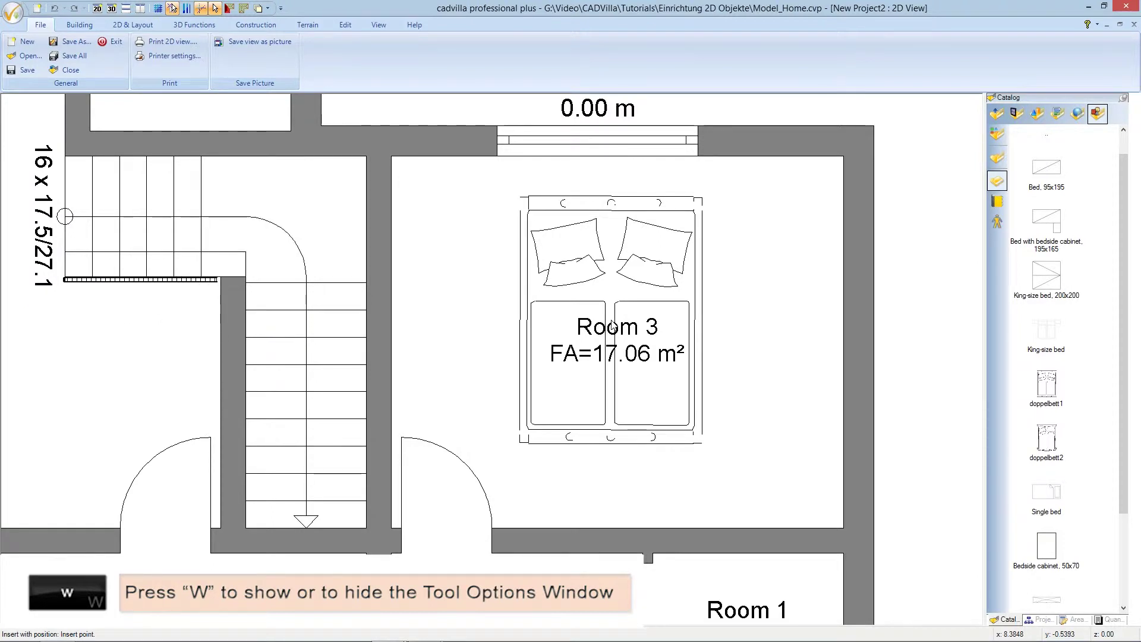
key("w")
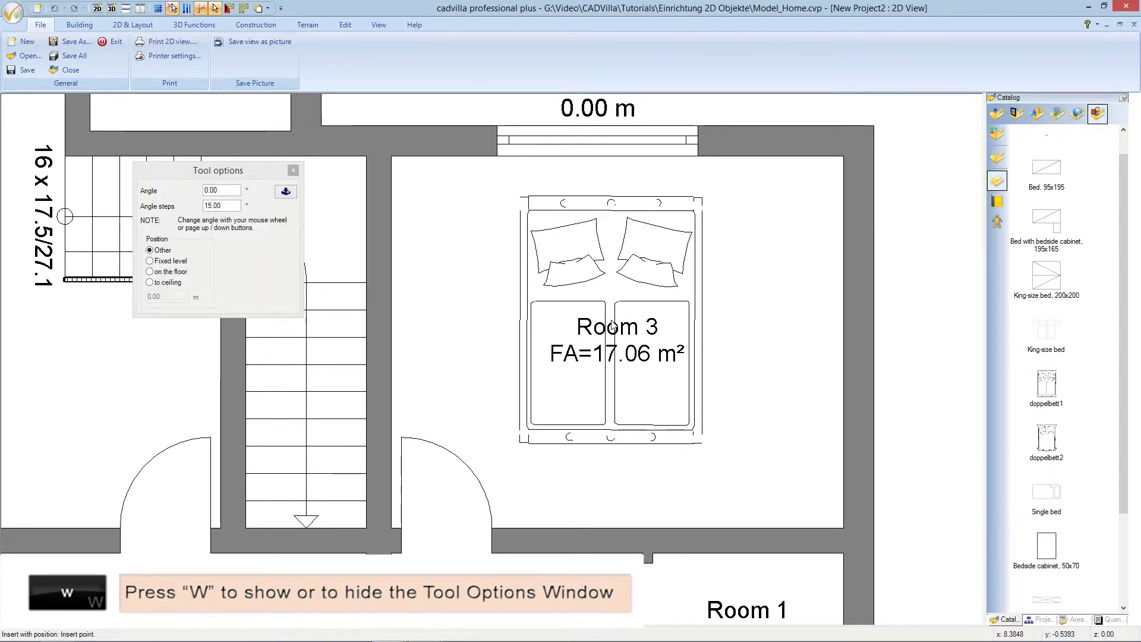
key("w")
key("w")
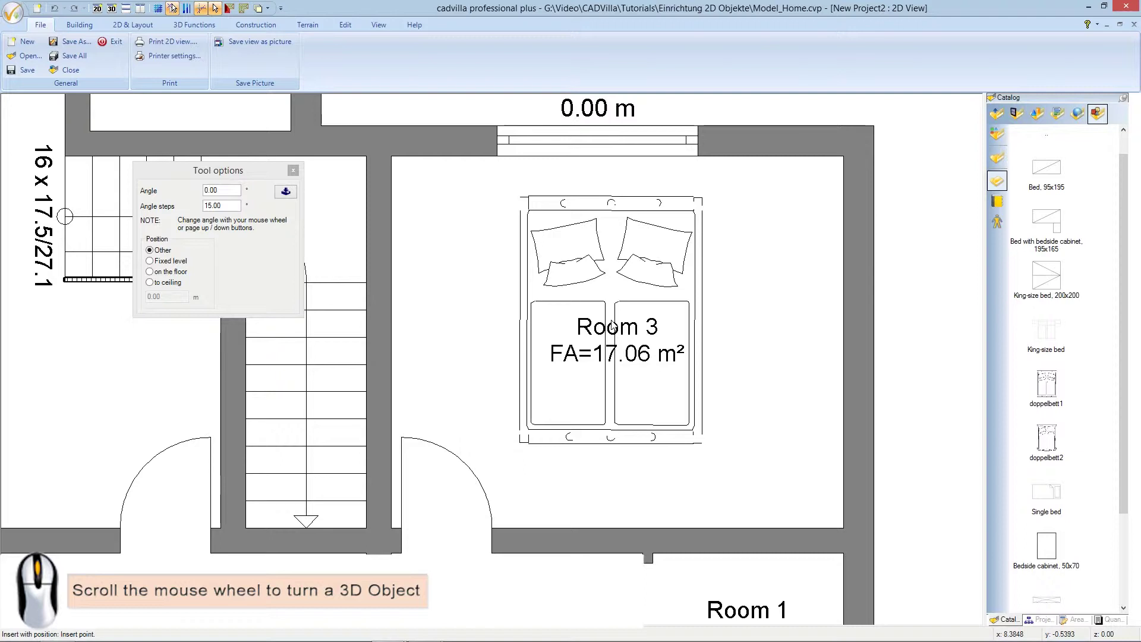
Place the double bed rotated to 90° against Room 3's right-hand wall, using the middle of its headboard as reference point
scroll(612, 326, "up", 3)
scroll(612, 326, "up", 3)
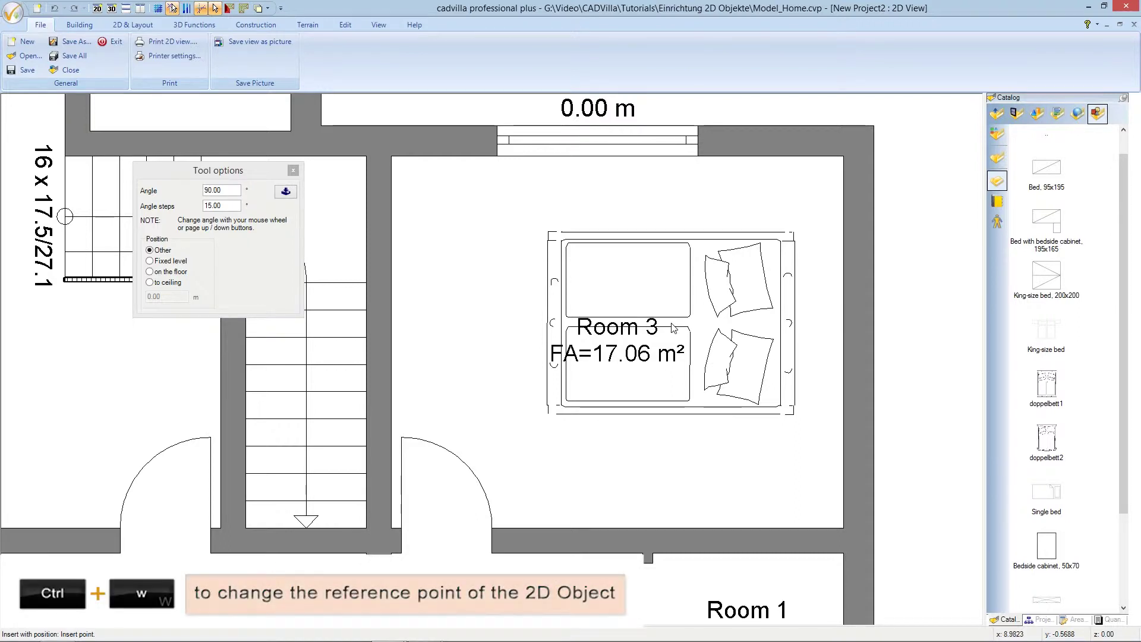
key("ctrl+w")
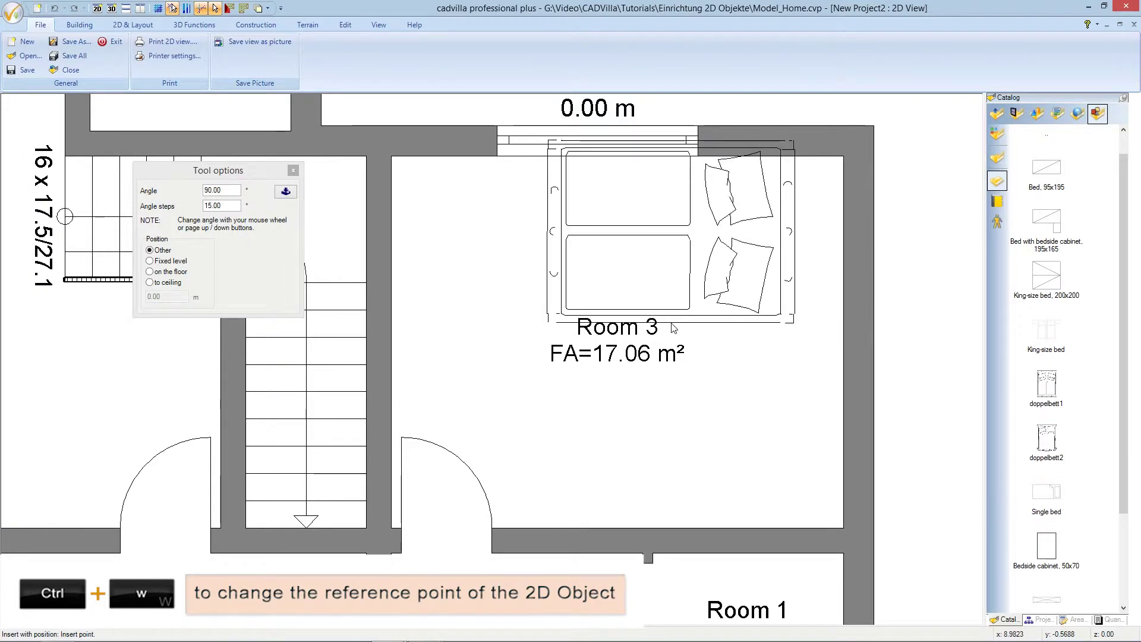
key("ctrl+w")
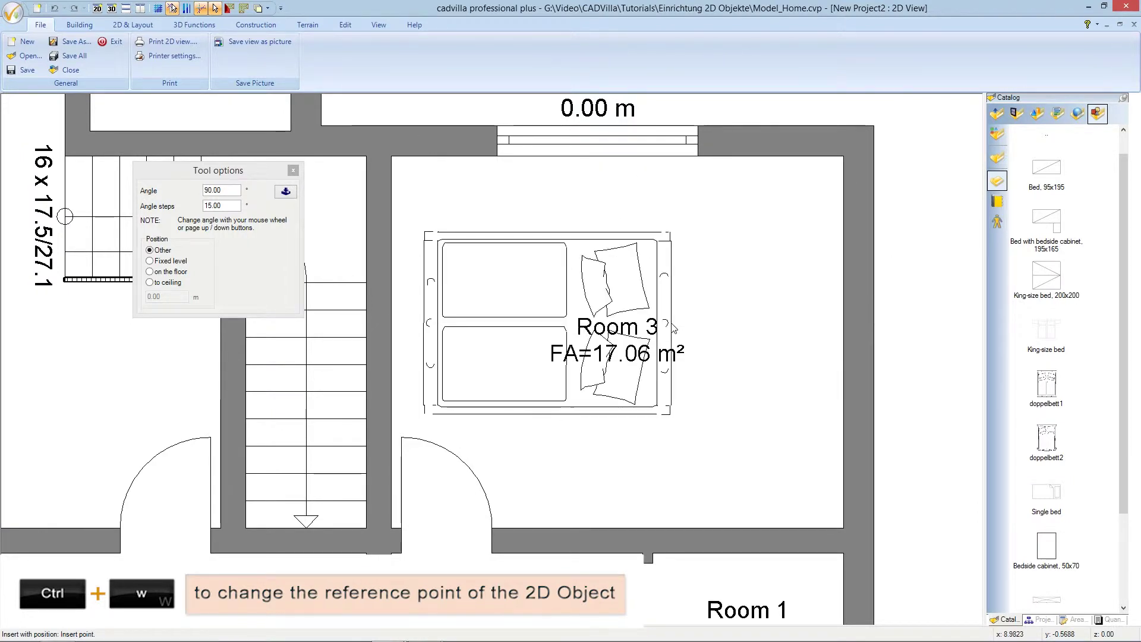
key("ctrl+w")
key("ctrl+w")
key("ctrl+w")
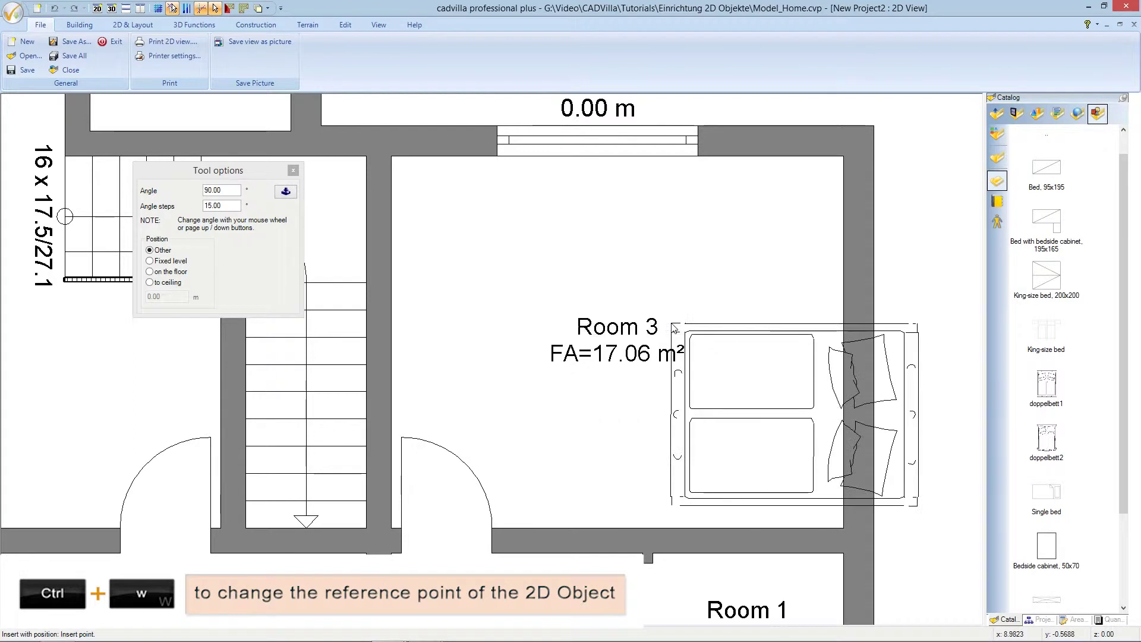
key("ctrl+w")
key("ctrl+w")
key("ctrl+w")
key("ctrl+w")
key("ctrl+w")
key("ctrl+w")
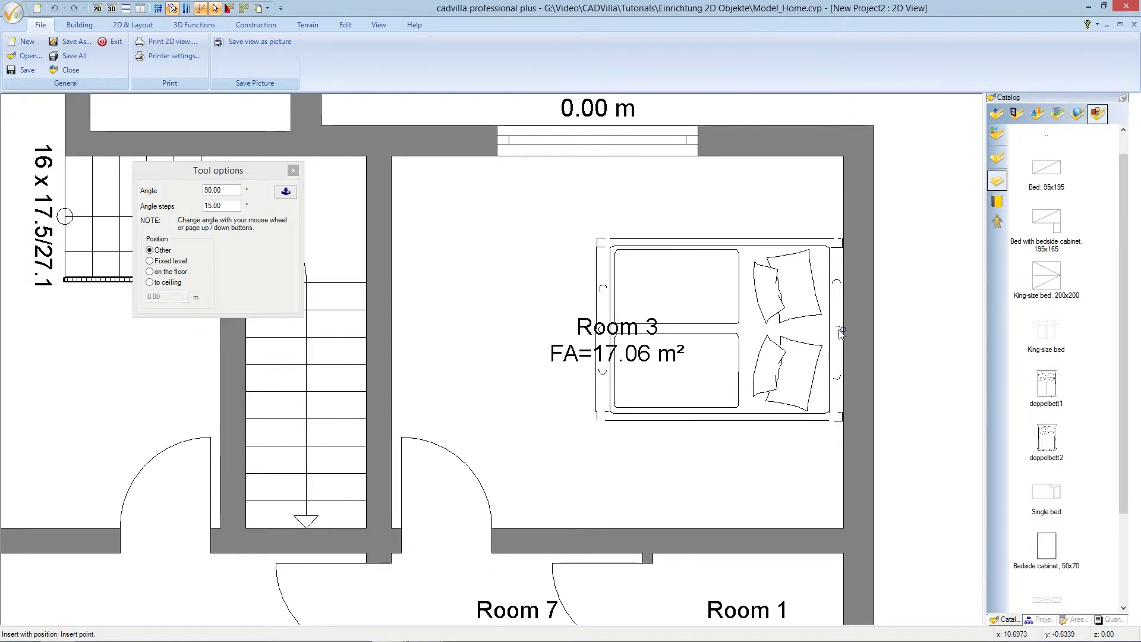
left_click(840, 331)
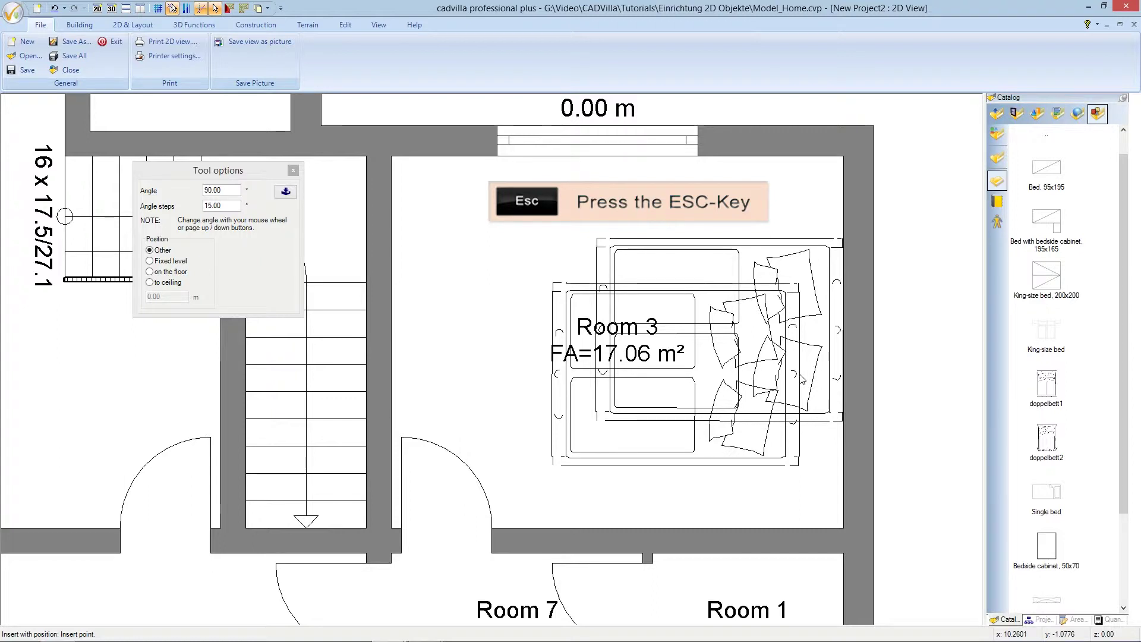
key("Escape")
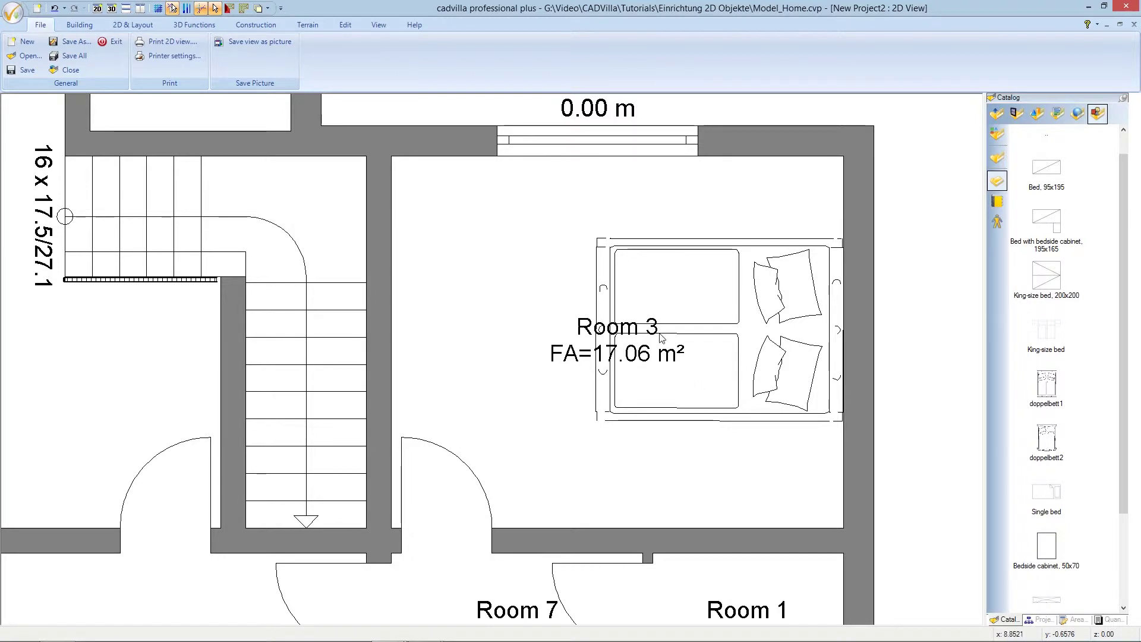
Move the Room 3 label by its upper-left corner to the free floor area left of the bed
left_click(557, 357)
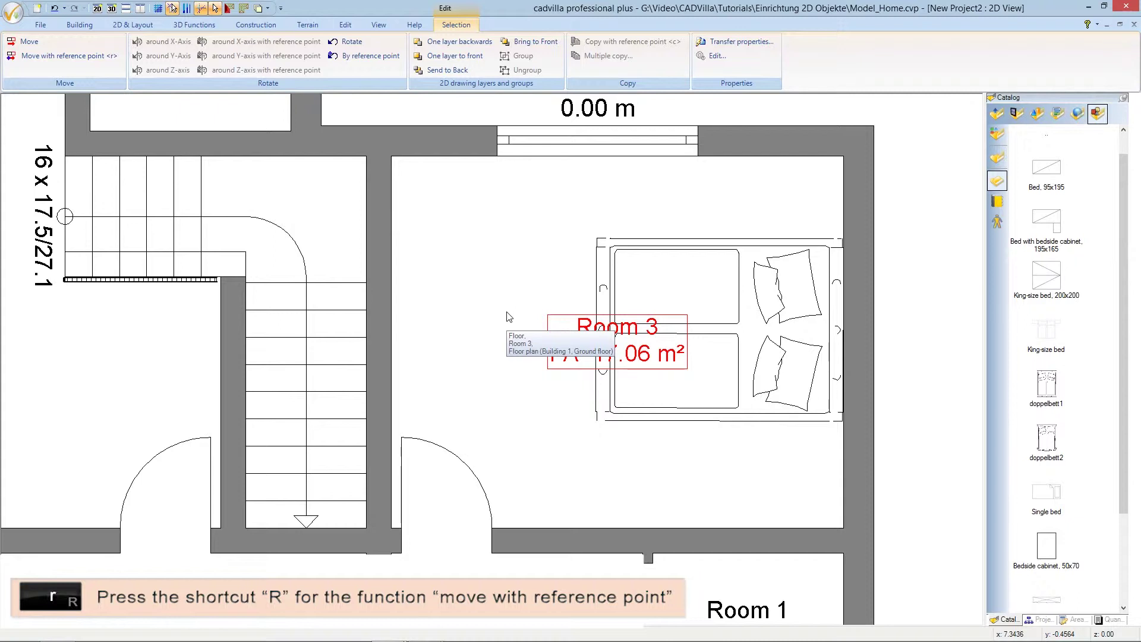
key("r")
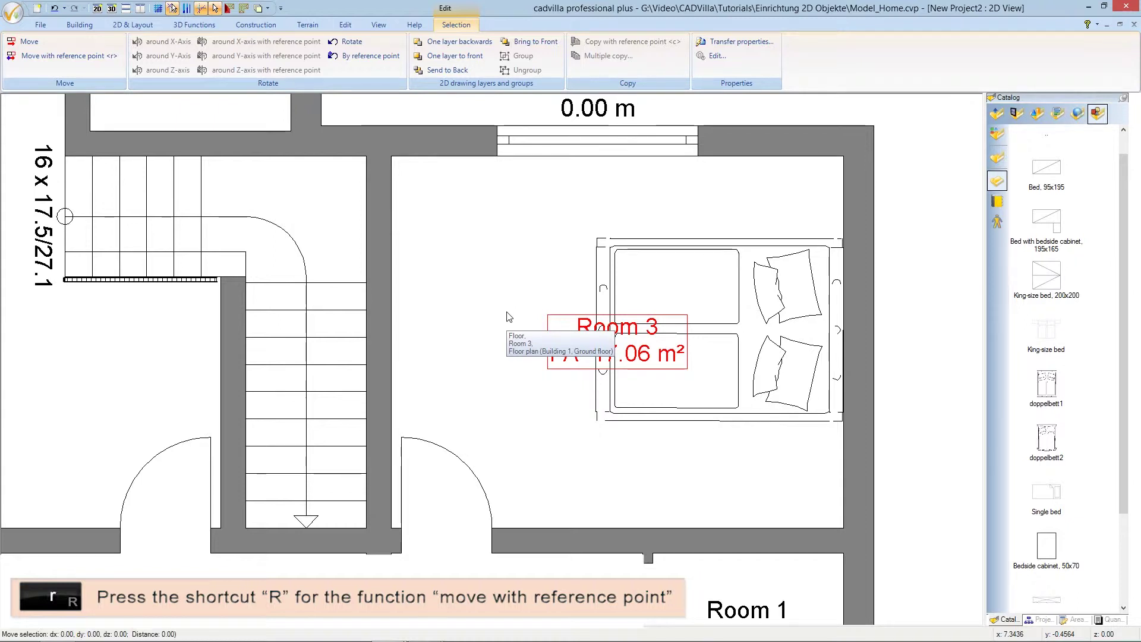
left_click(548, 314)
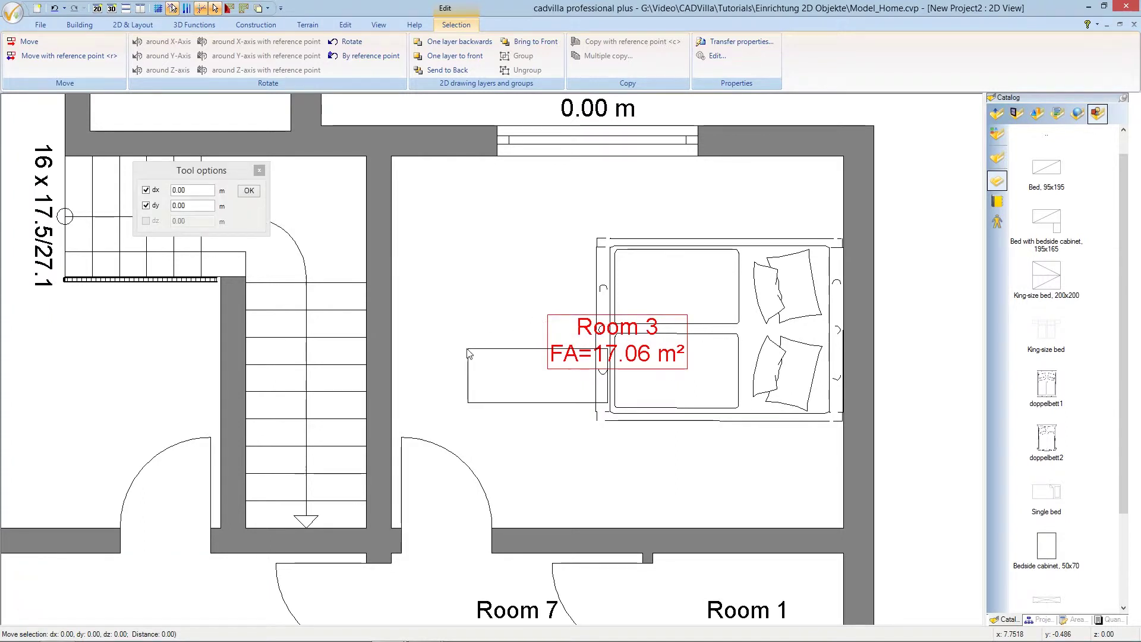
left_click(431, 351)
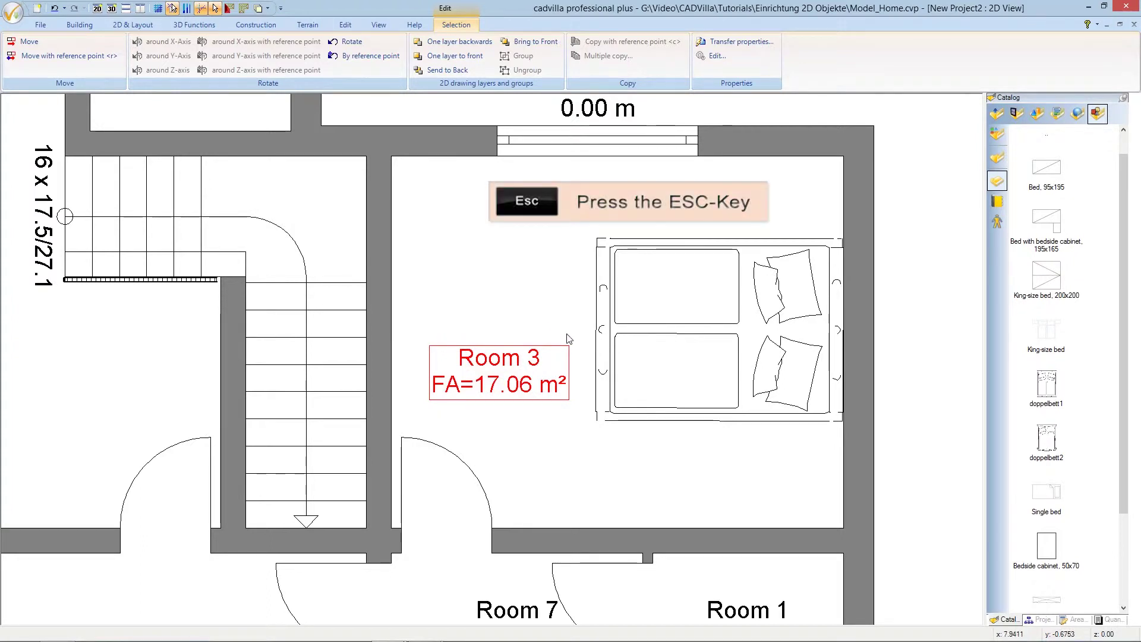
key("Escape")
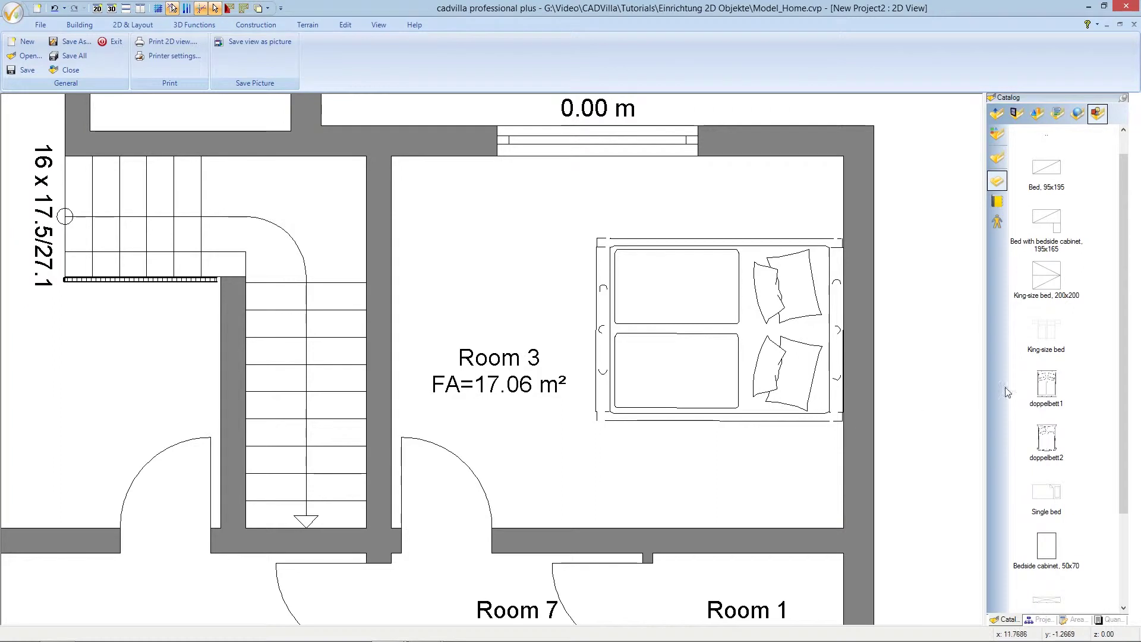
Place a 50x70 bedside cabinet above the bed against the right-hand wall, using its lower-right corner as reference point
left_click_drag(1122, 394, 1127, 486)
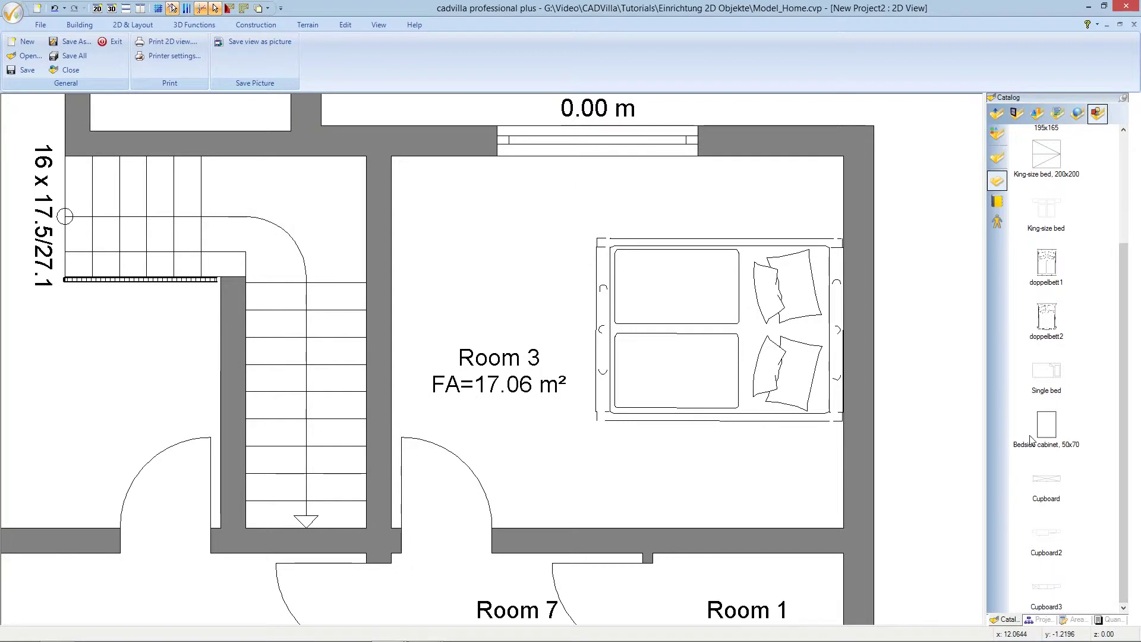
left_click(1047, 427)
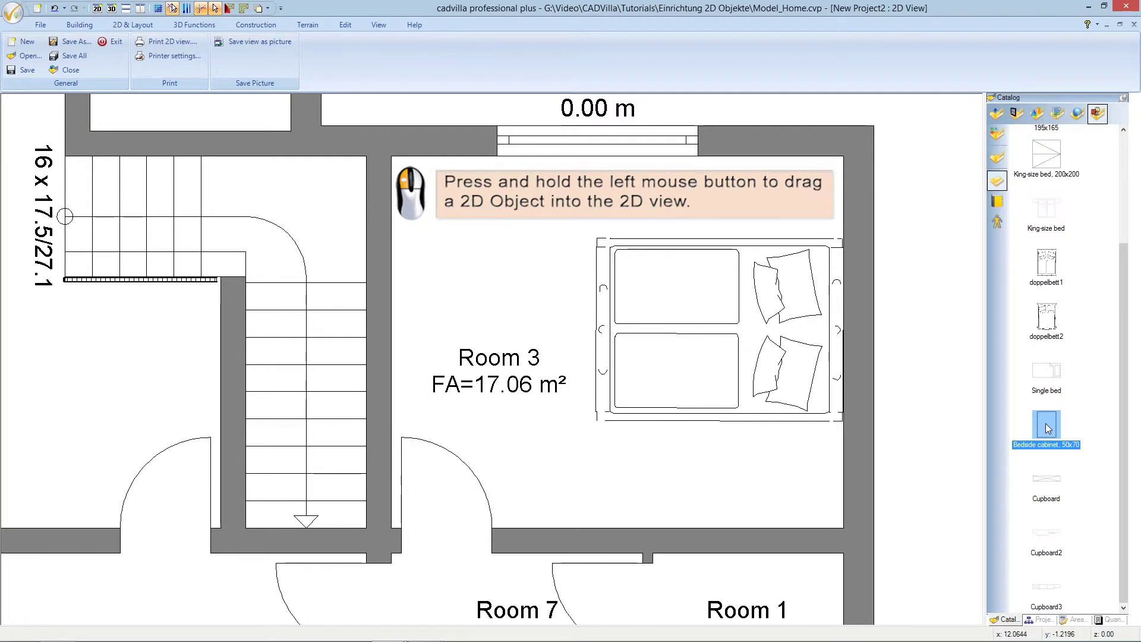
left_click_drag(1047, 427, 877, 399)
left_click_drag(841, 333, 798, 205)
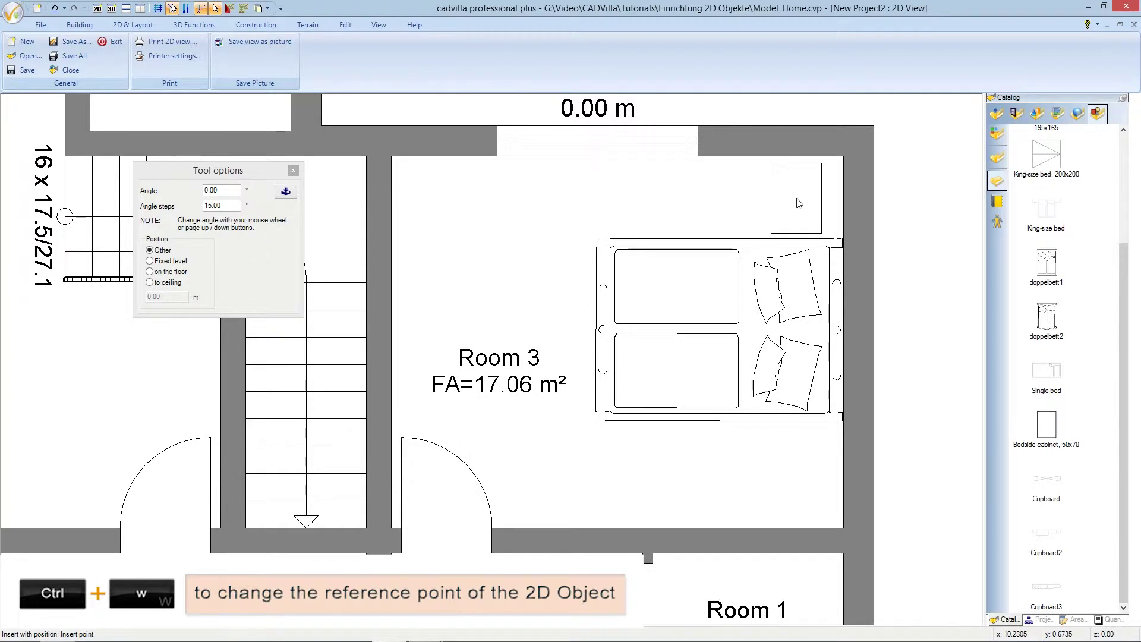
key("ctrl+w")
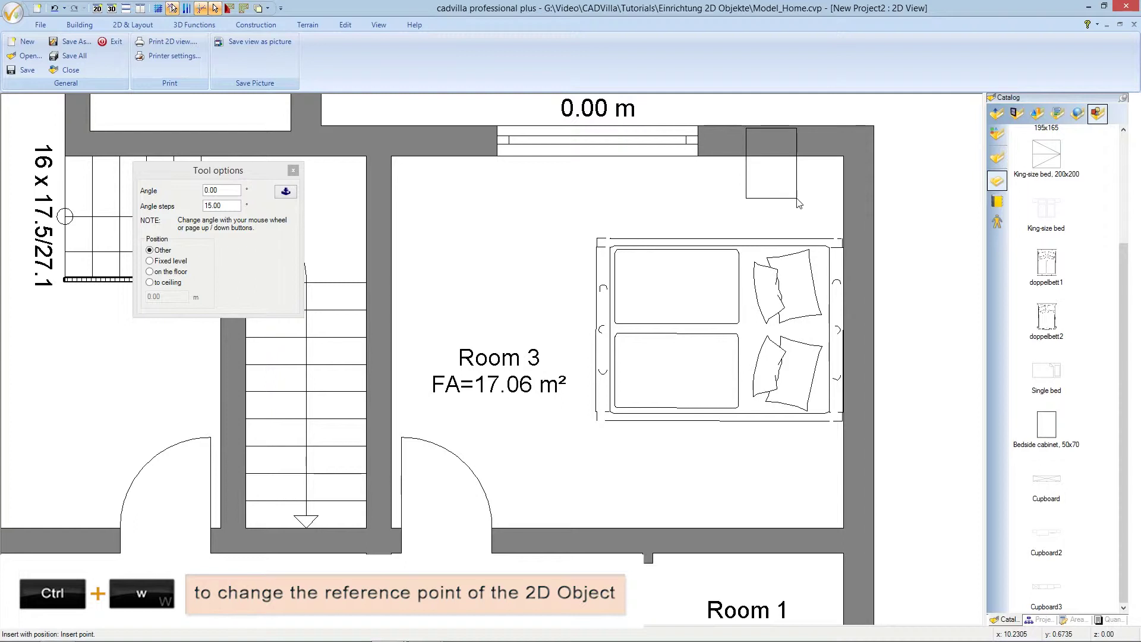
left_click(846, 238)
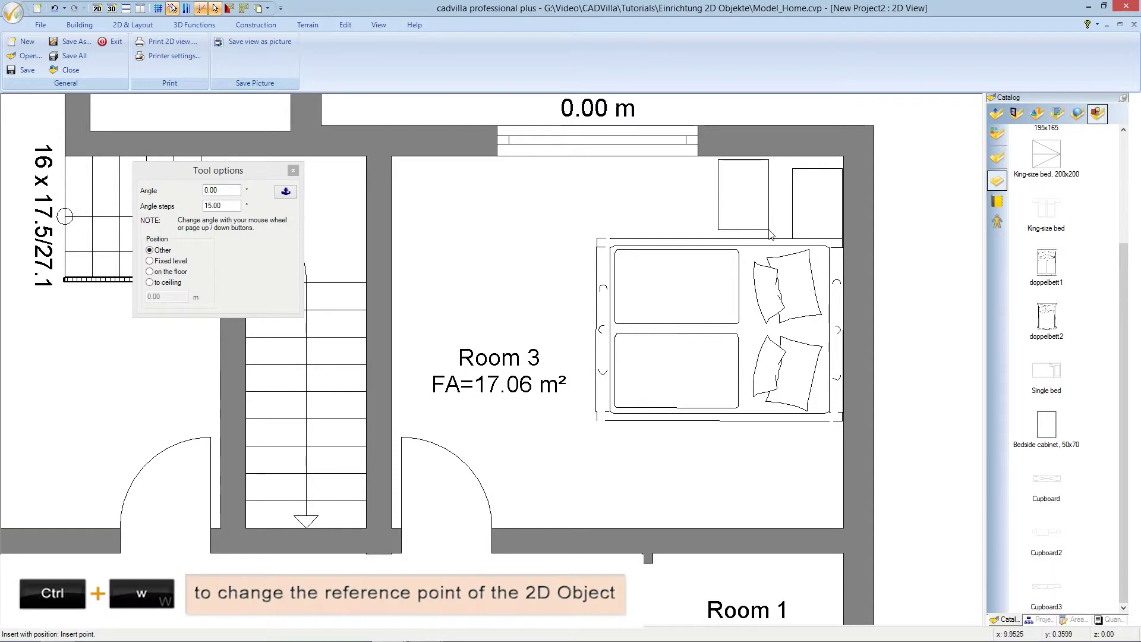
Place a second 50x70 bedside cabinet below the bed against the same wall, using its upper-right corner as reference point
key("ctrl+w")
key("ctrl+w")
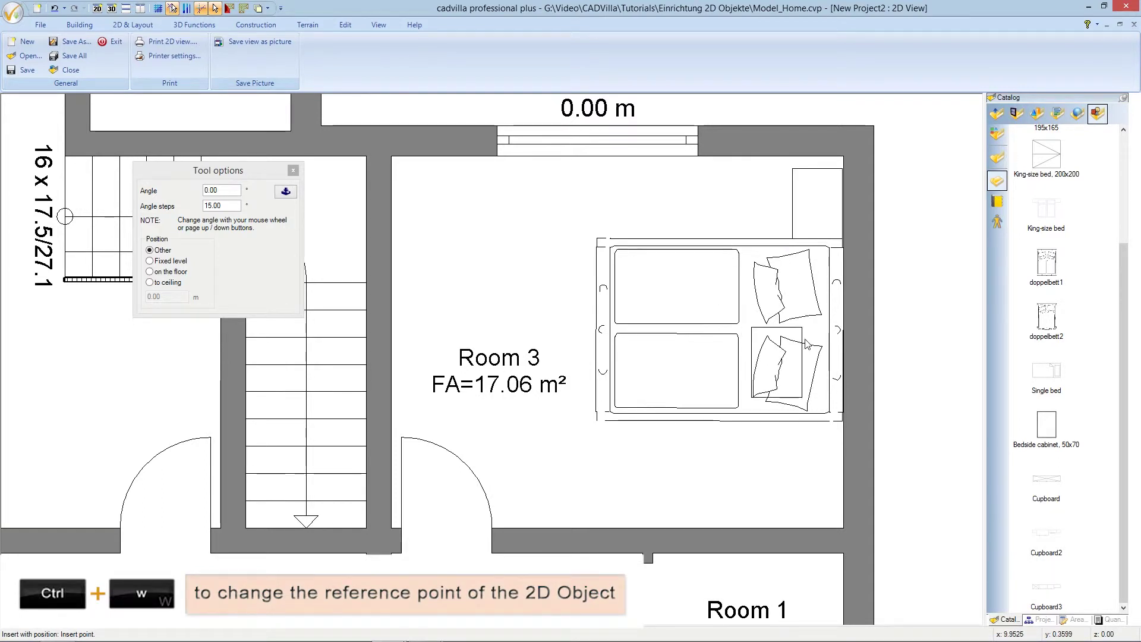
left_click(843, 424)
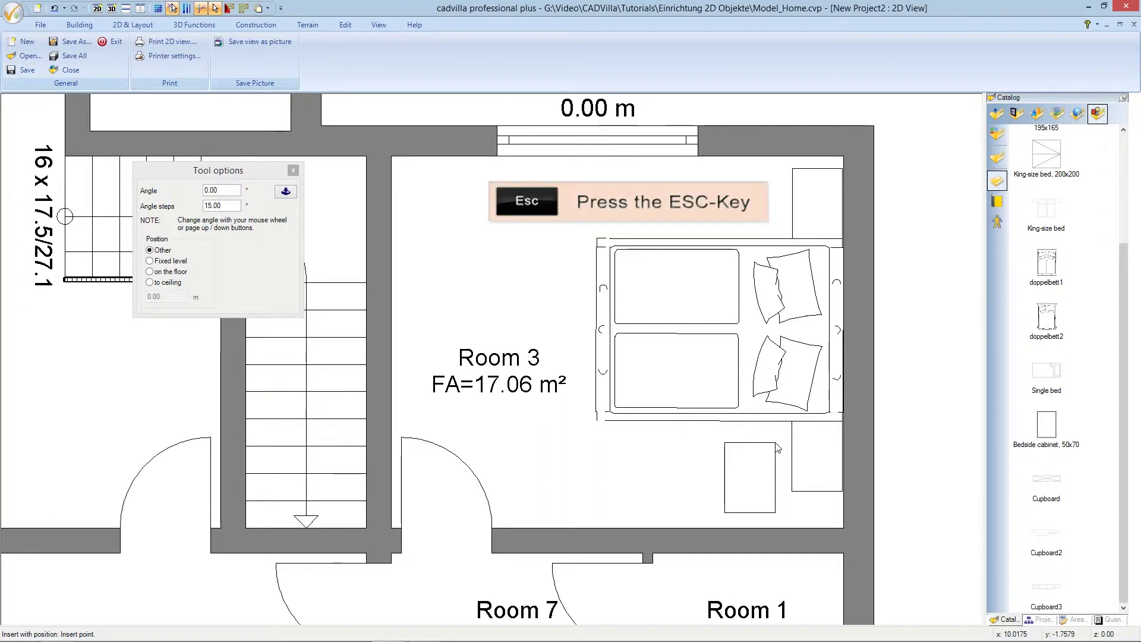
key("Escape")
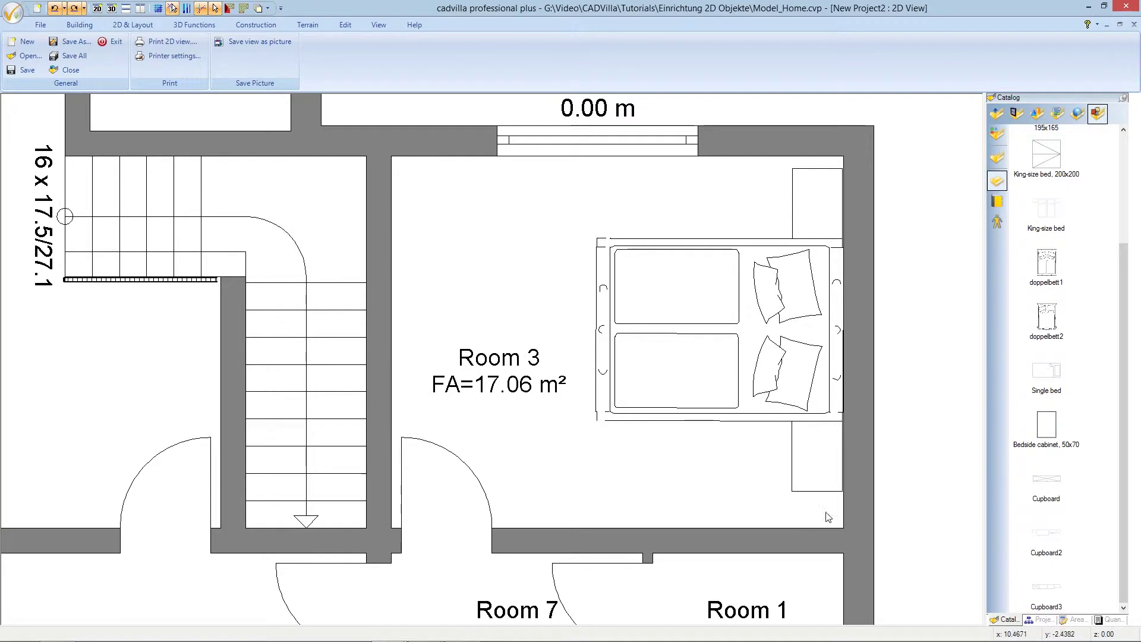
Move the bed and both bedside cabinets together by the headboard's middle point to the centre point of Room 3's right-hand wall
left_click_drag(851, 515, 583, 164)
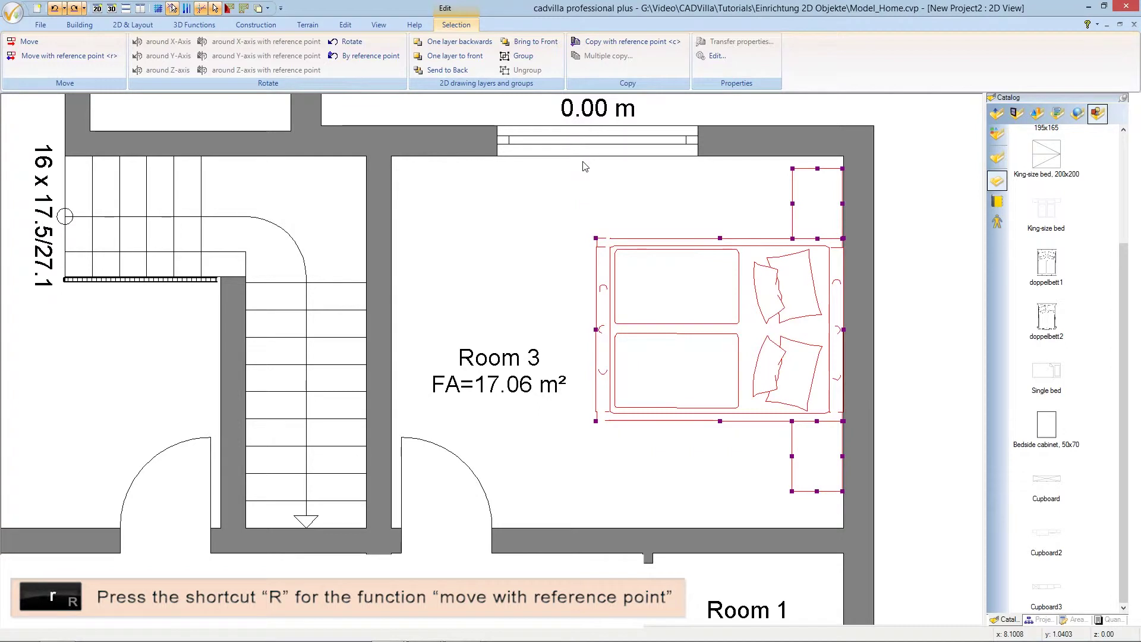
key("r")
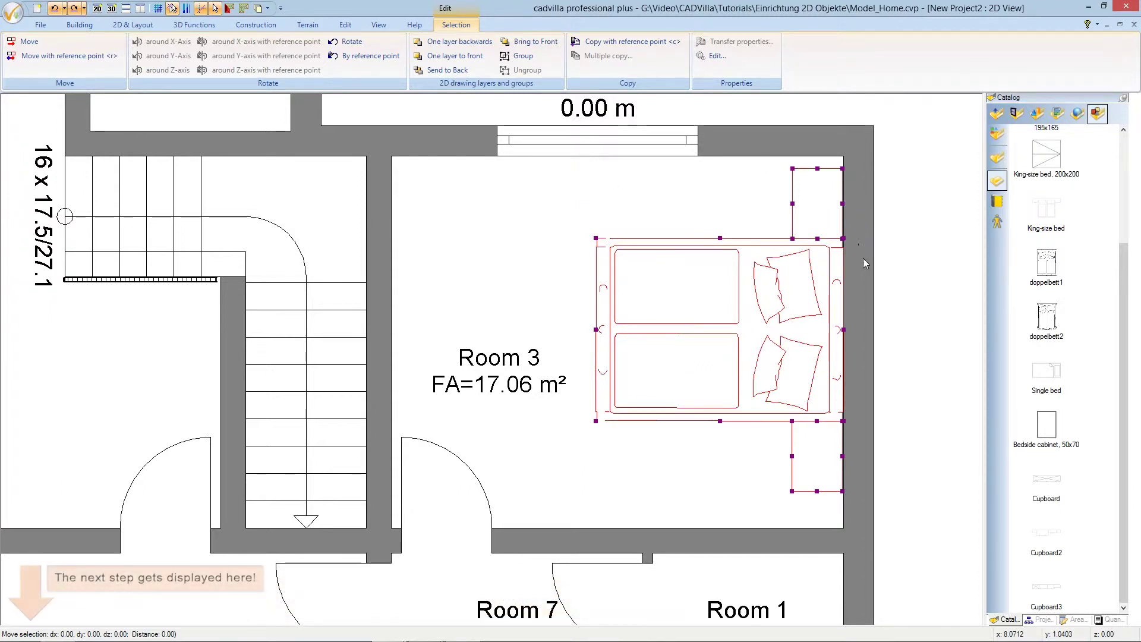
left_click(843, 330)
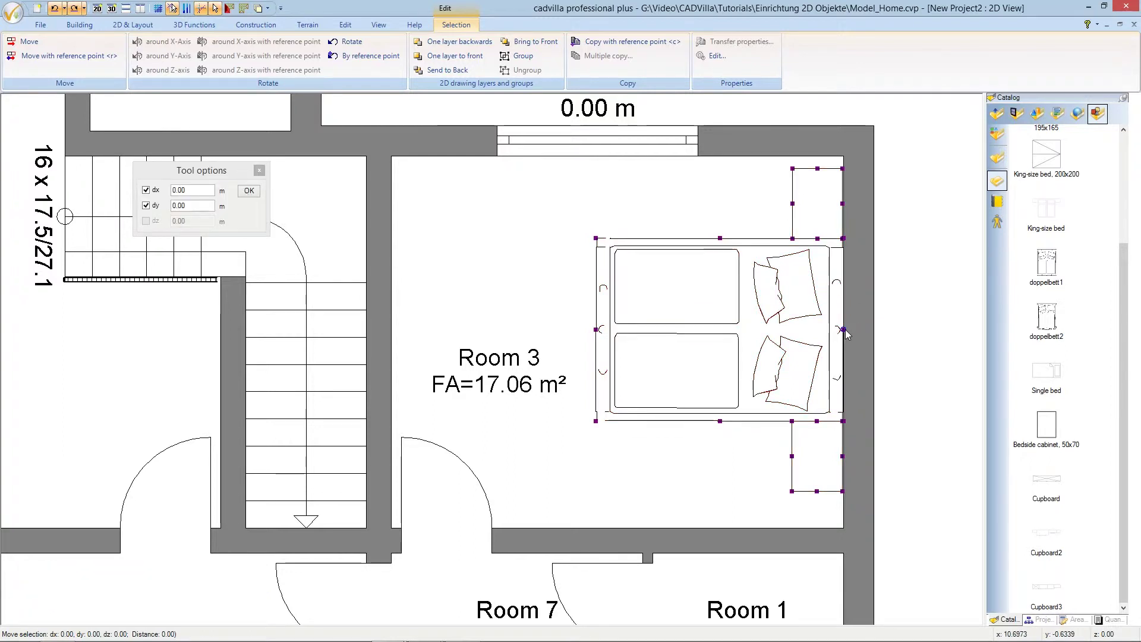
right_click(844, 332)
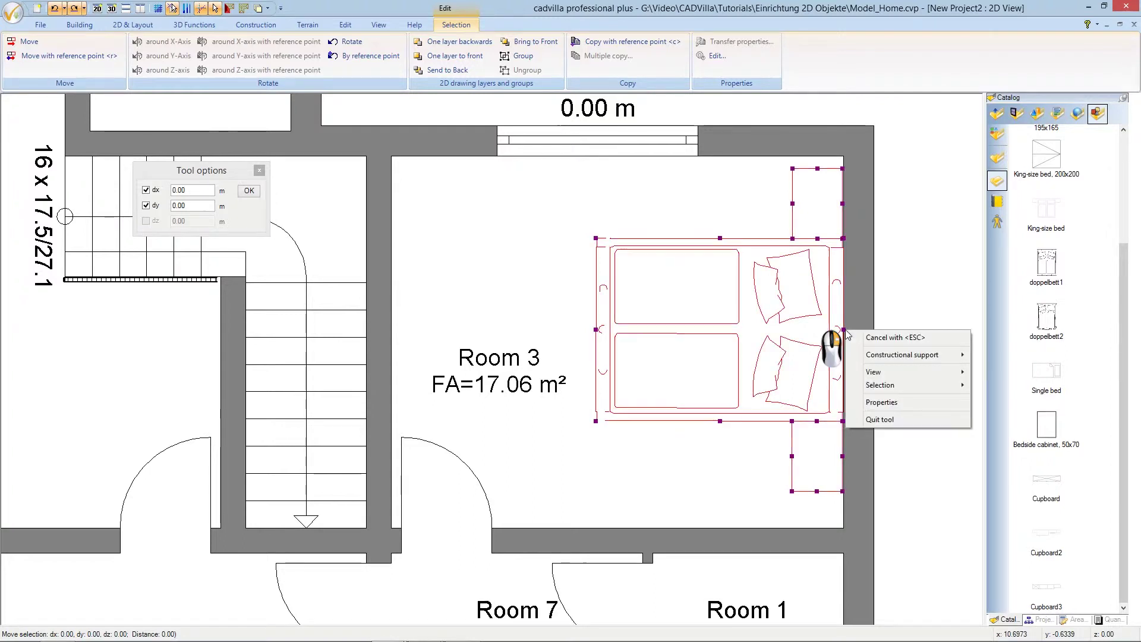
mouse_move(894, 356)
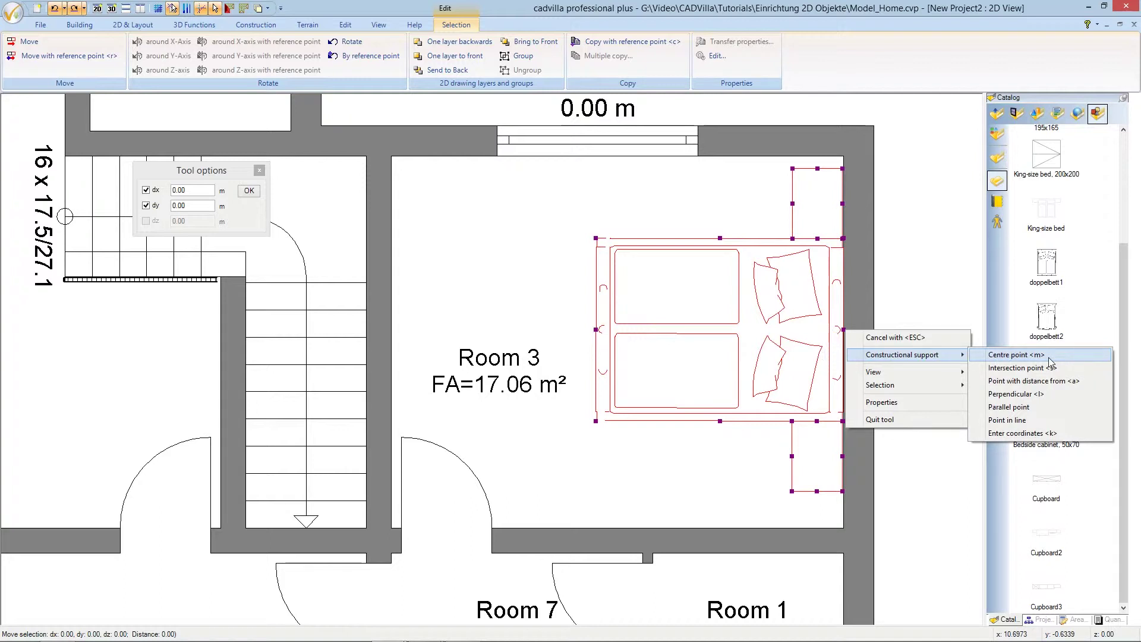
key("m")
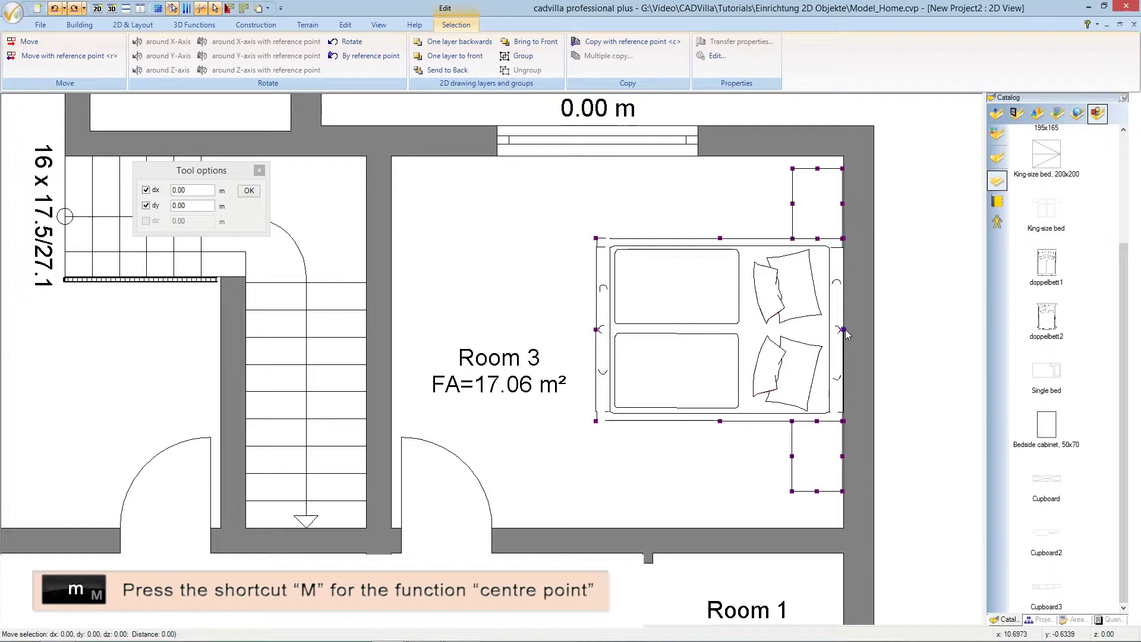
key("m")
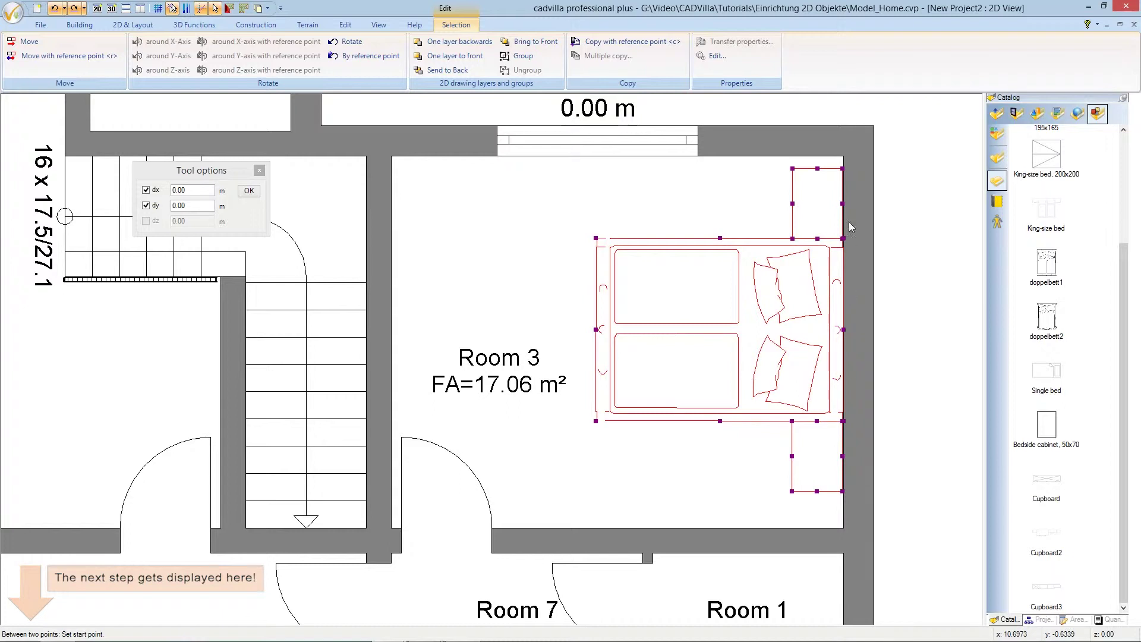
left_click(843, 157)
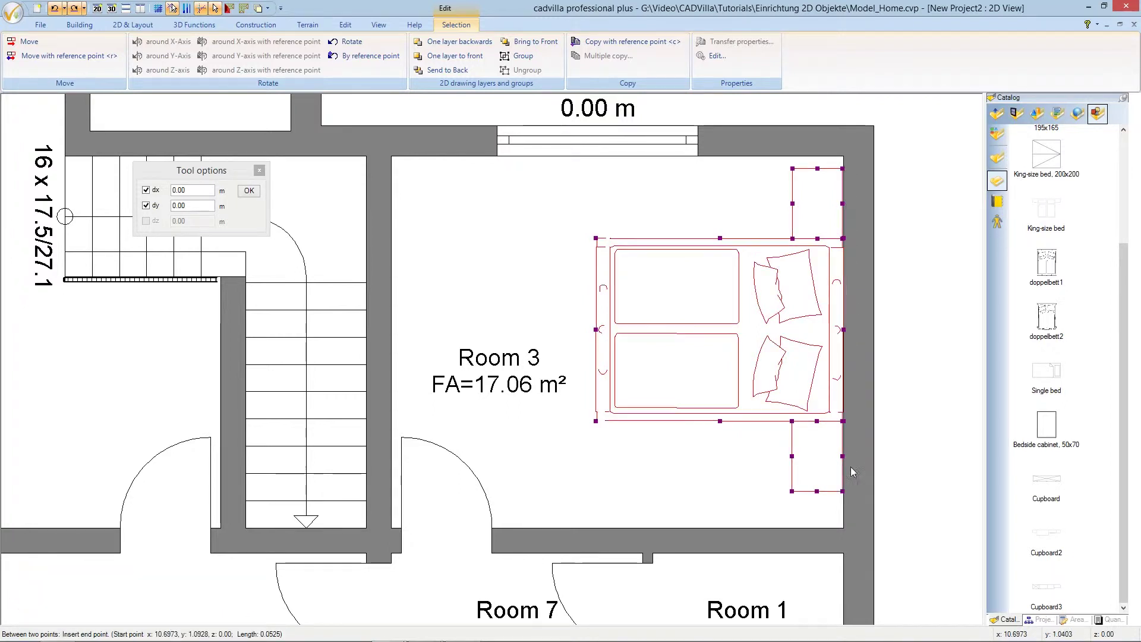
left_click(843, 527)
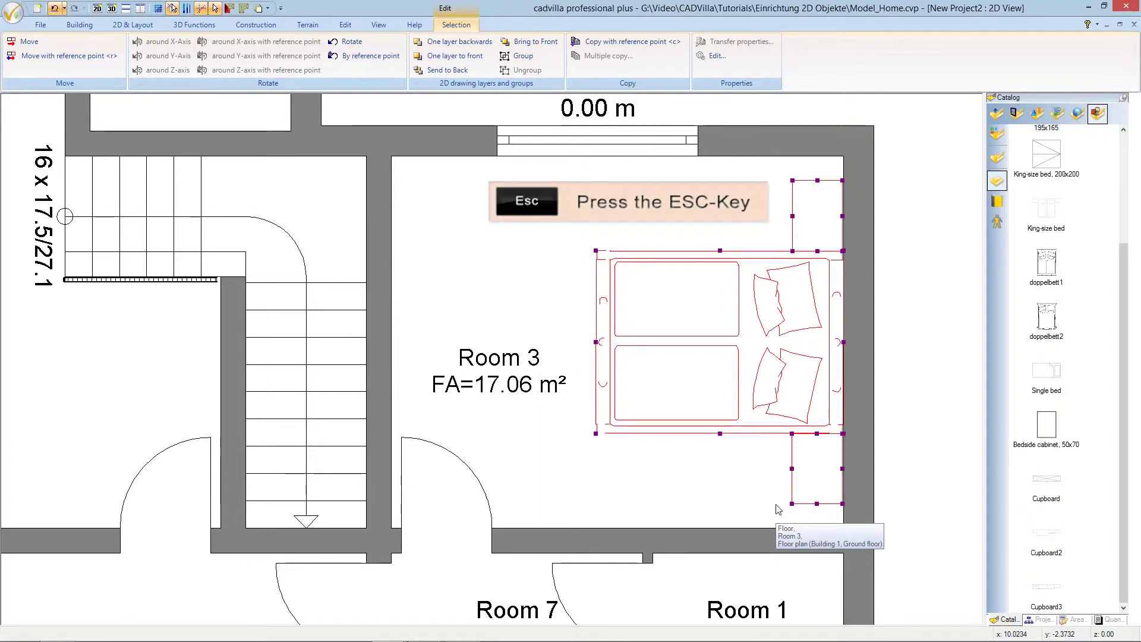
key("Escape")
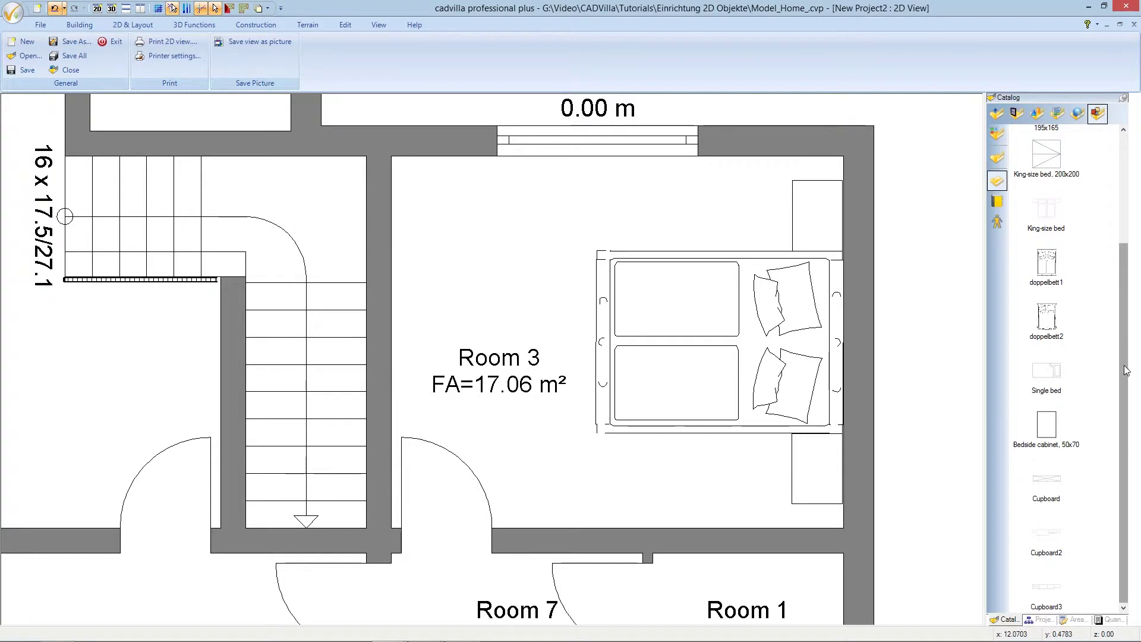
Place the Cupboard object rotated to 270° in Room 3's upper-left corner, using its upper-left corner as reference point
left_click(1049, 485)
left_click_drag(1052, 487, 517, 298)
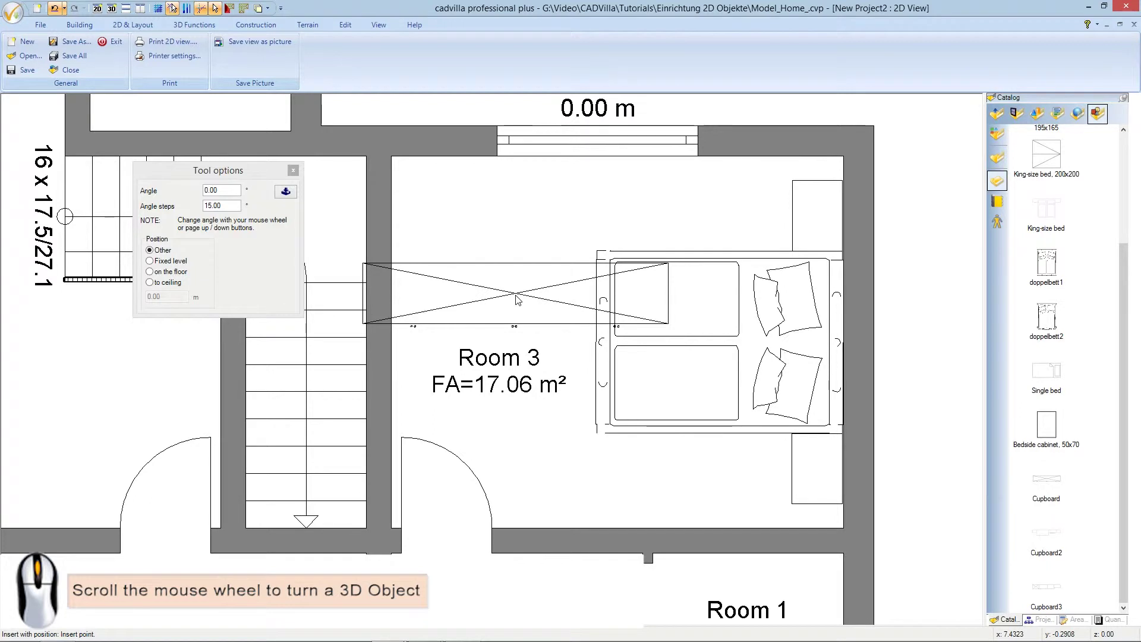
scroll(516, 299, "down", 4)
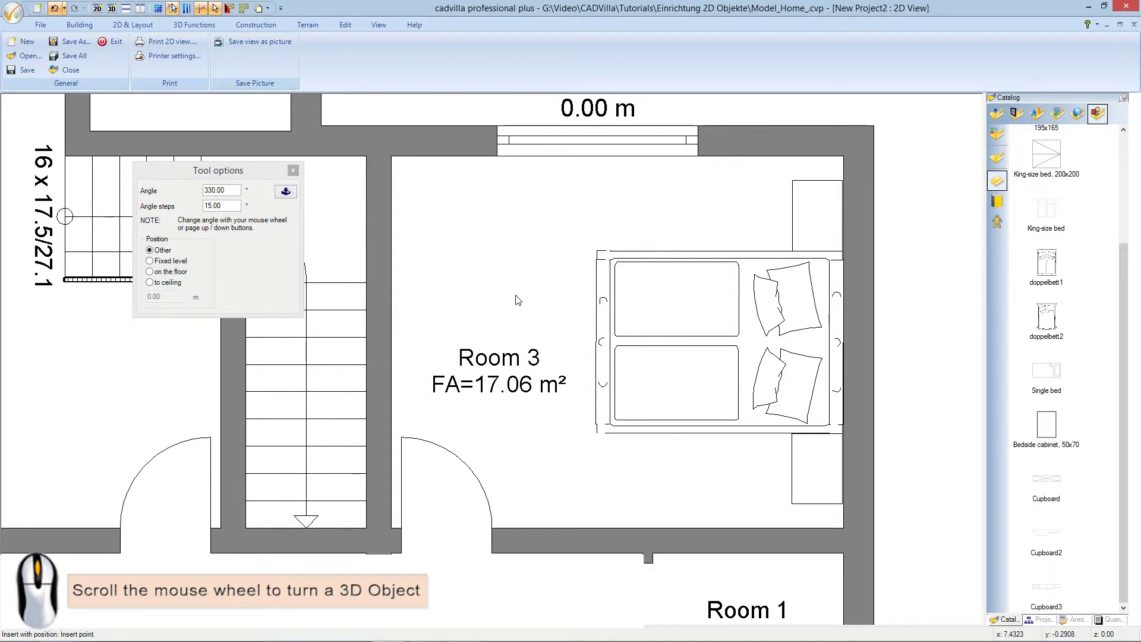
scroll(517, 299, "down", 2)
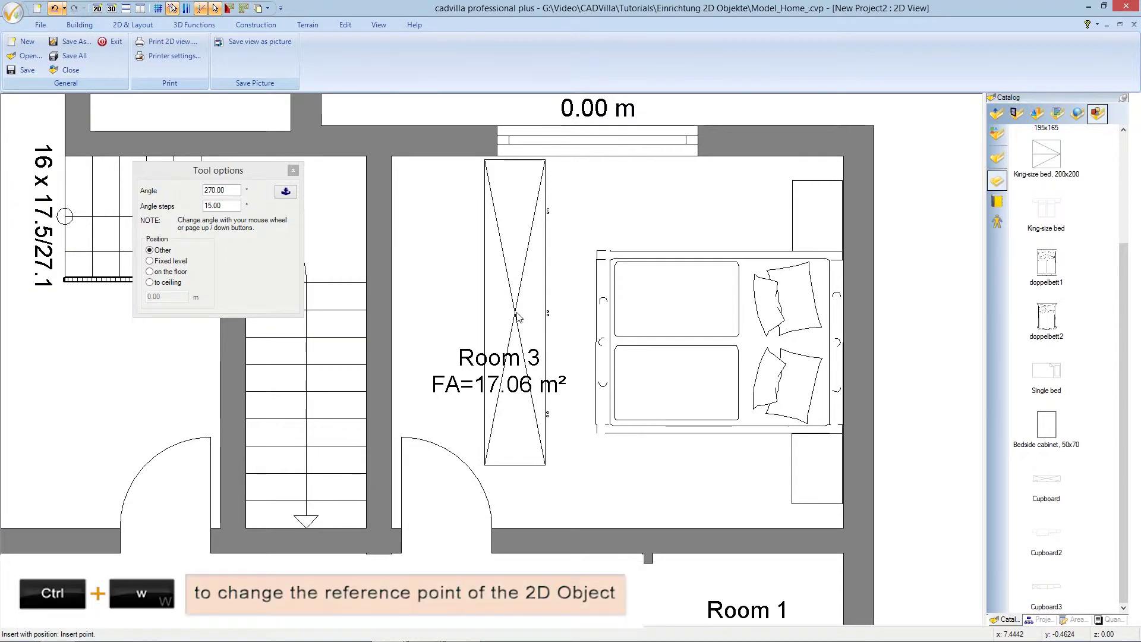
key("ctrl+w")
key("ctrl+w")
key("ctrl+w")
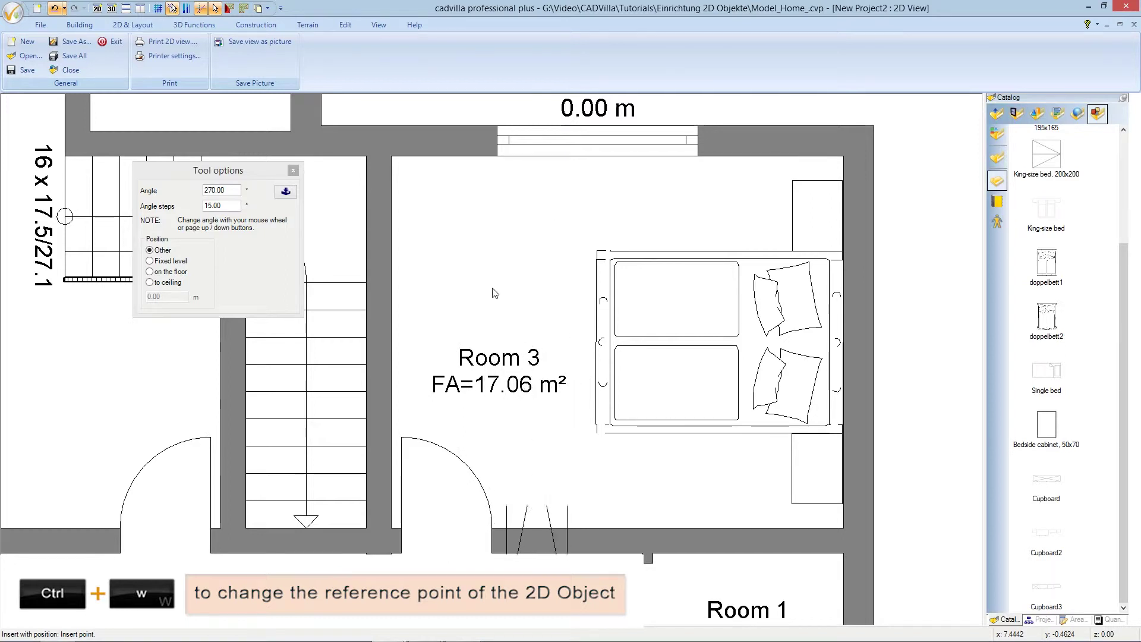
left_click(392, 158)
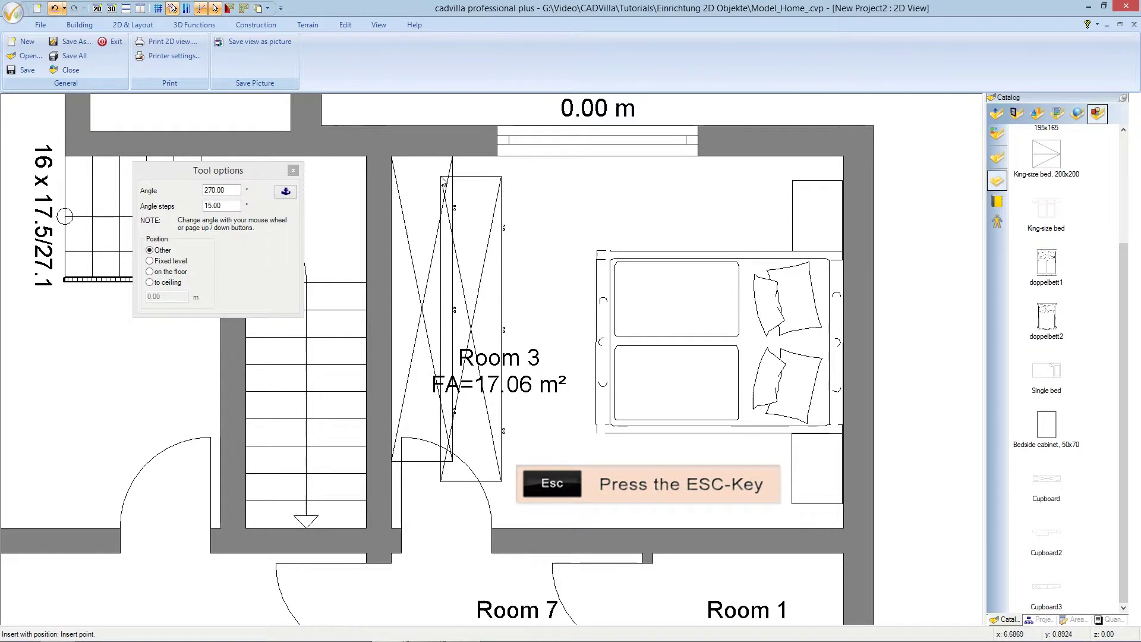
key("Escape")
key("Escape")
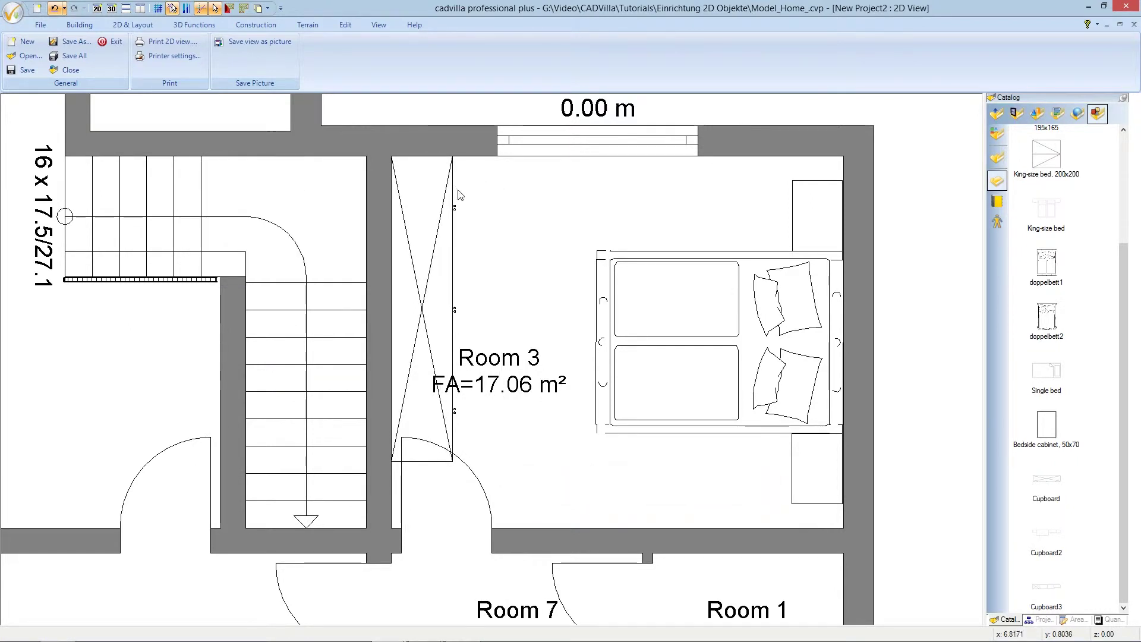
Move the Room 3 label by its lower-right corner to the free floor area below the window, above the bed
left_click(503, 363)
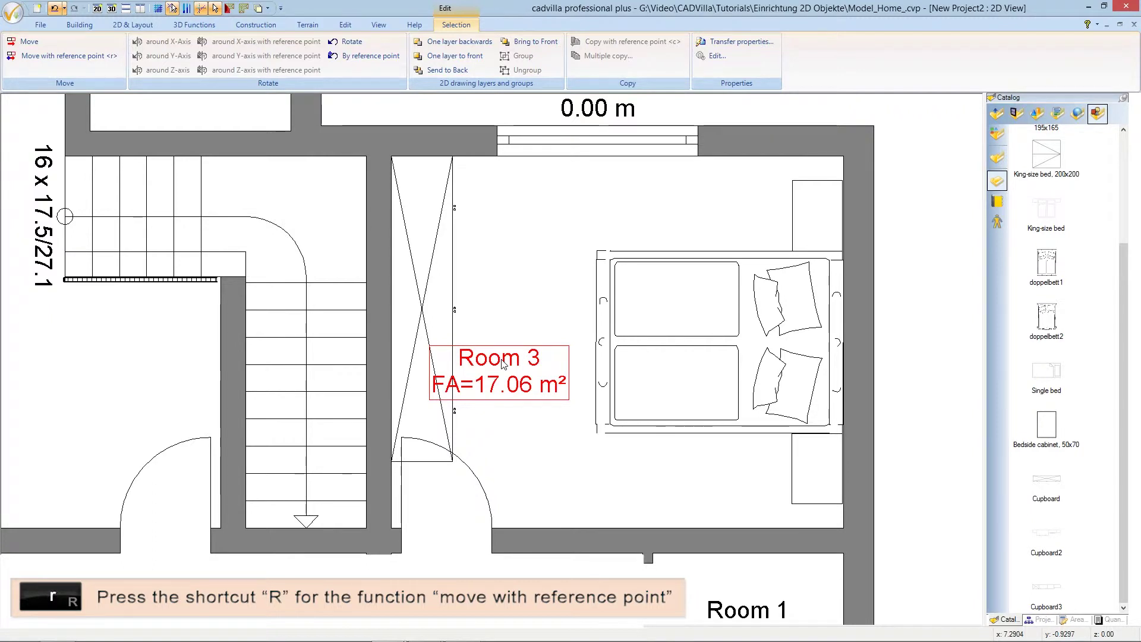
key("r")
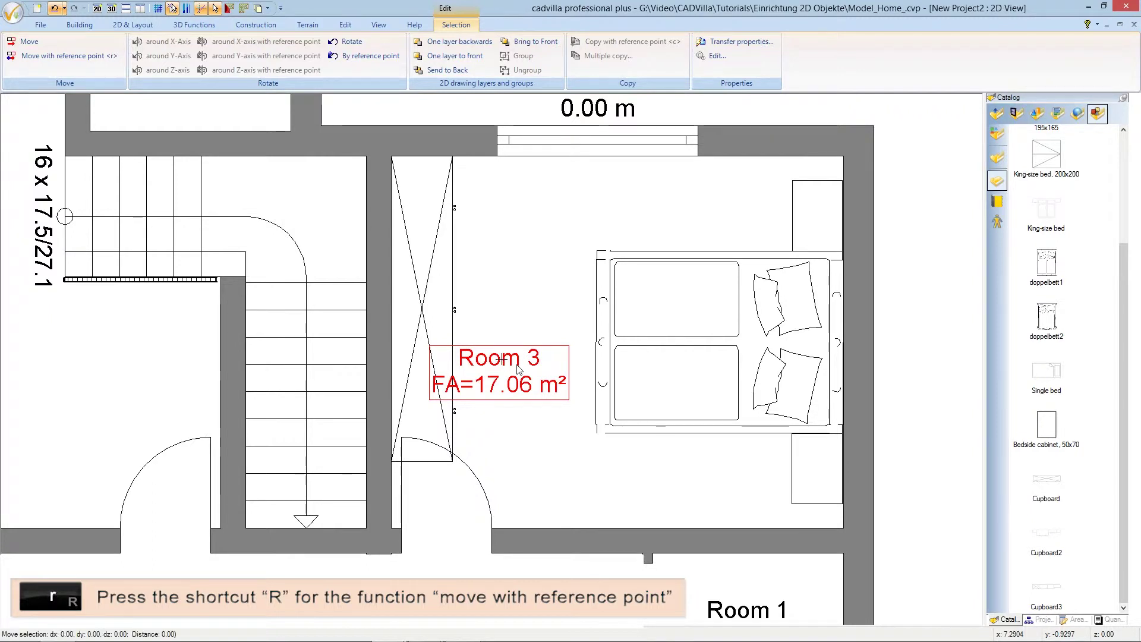
left_click(568, 399)
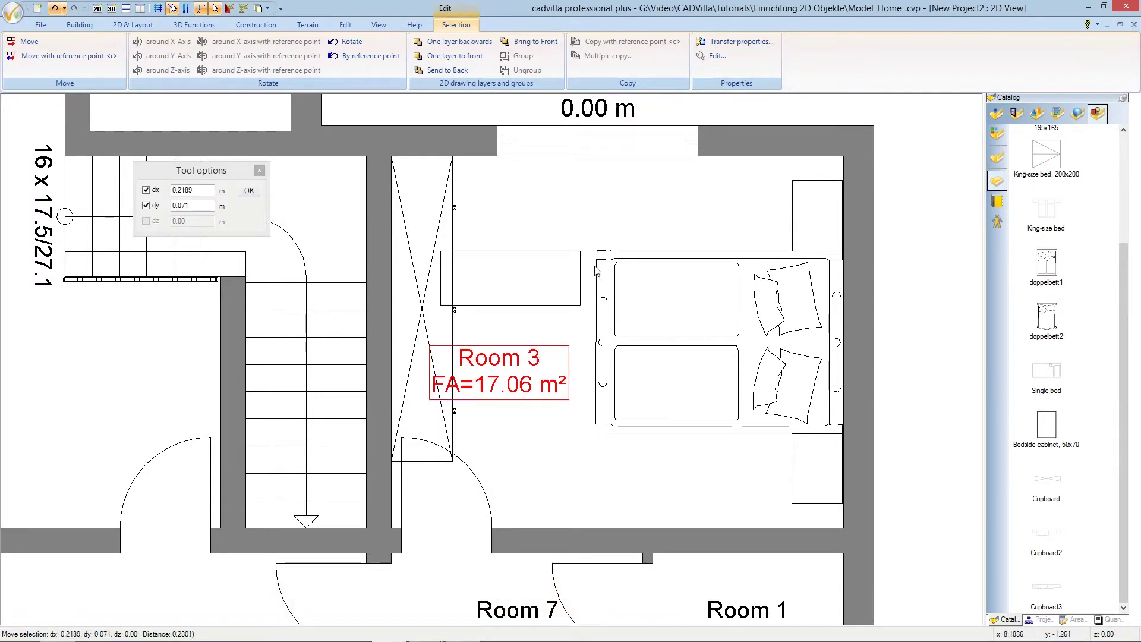
left_click(631, 228)
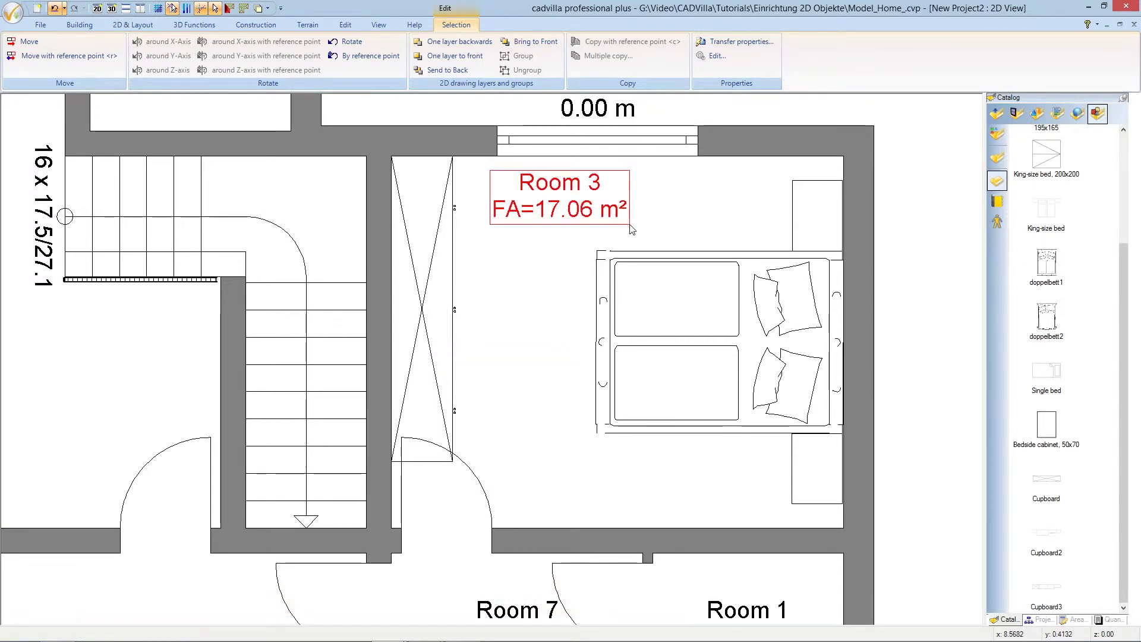
key("Escape")
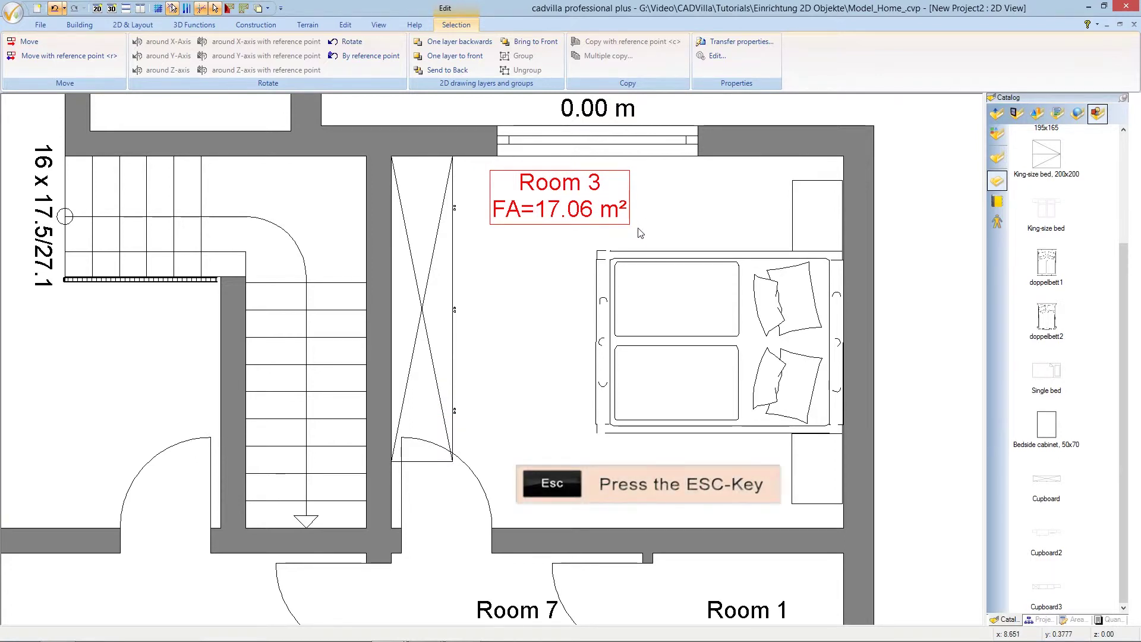
key("Escape")
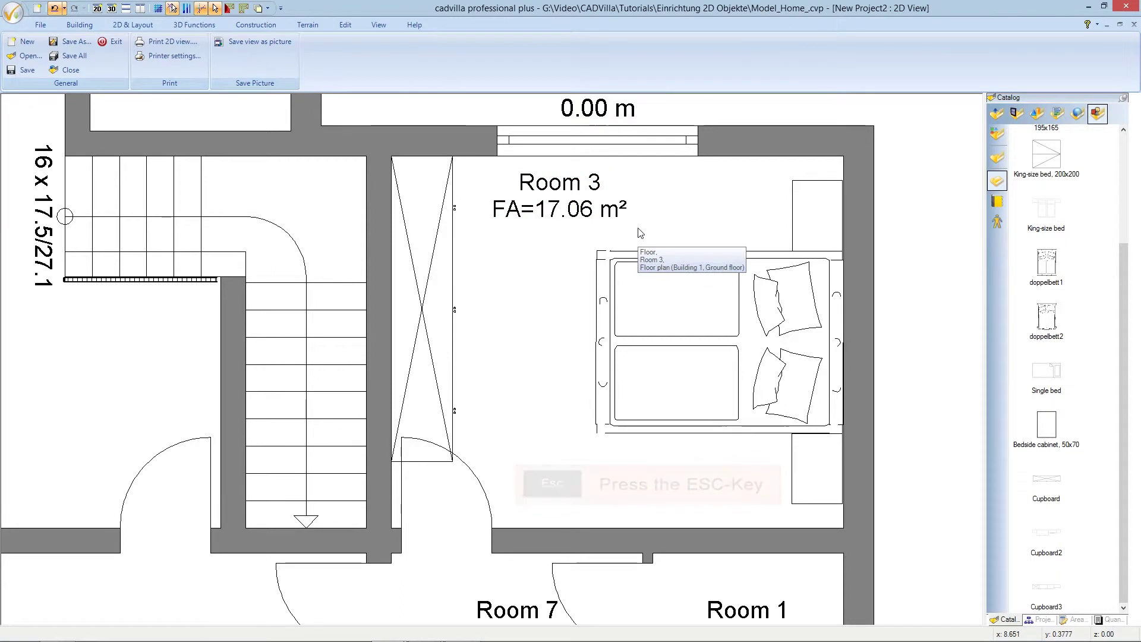
Set the cupboard's width to 2.50 m without maintaining the aspect ratio
left_click(423, 313)
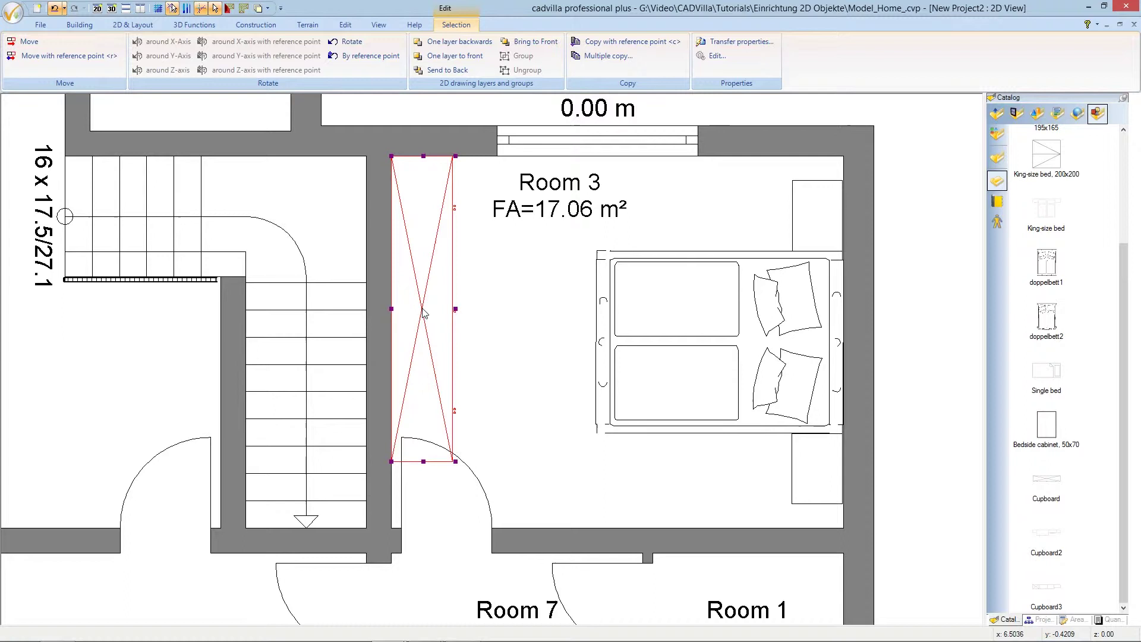
left_click(423, 311)
left_click(423, 311)
double_click(422, 308)
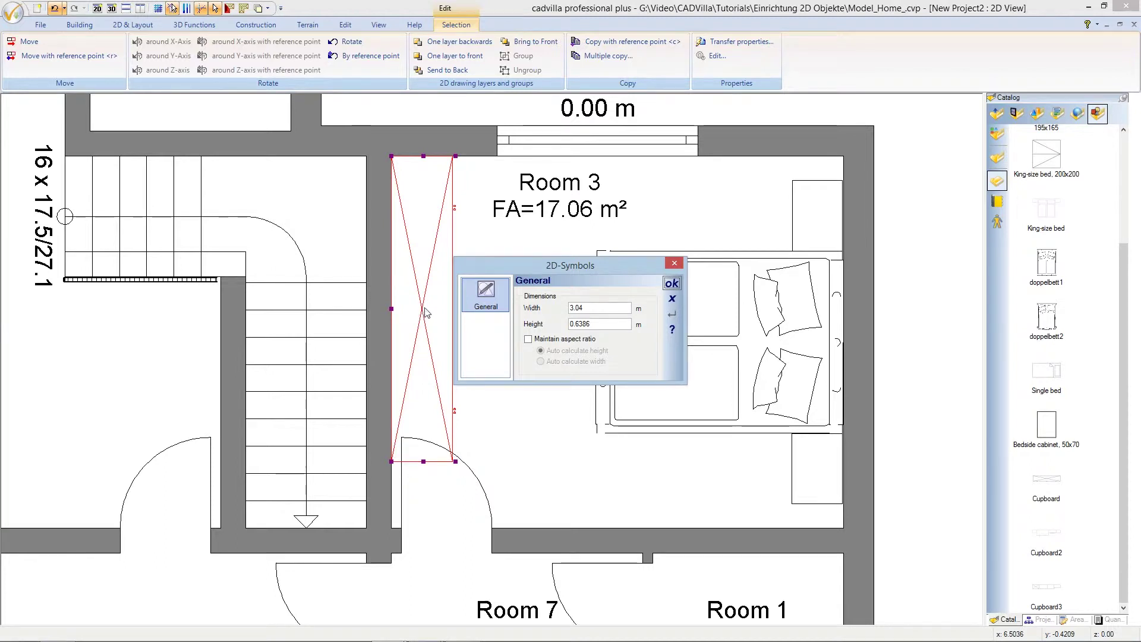
left_click(528, 340)
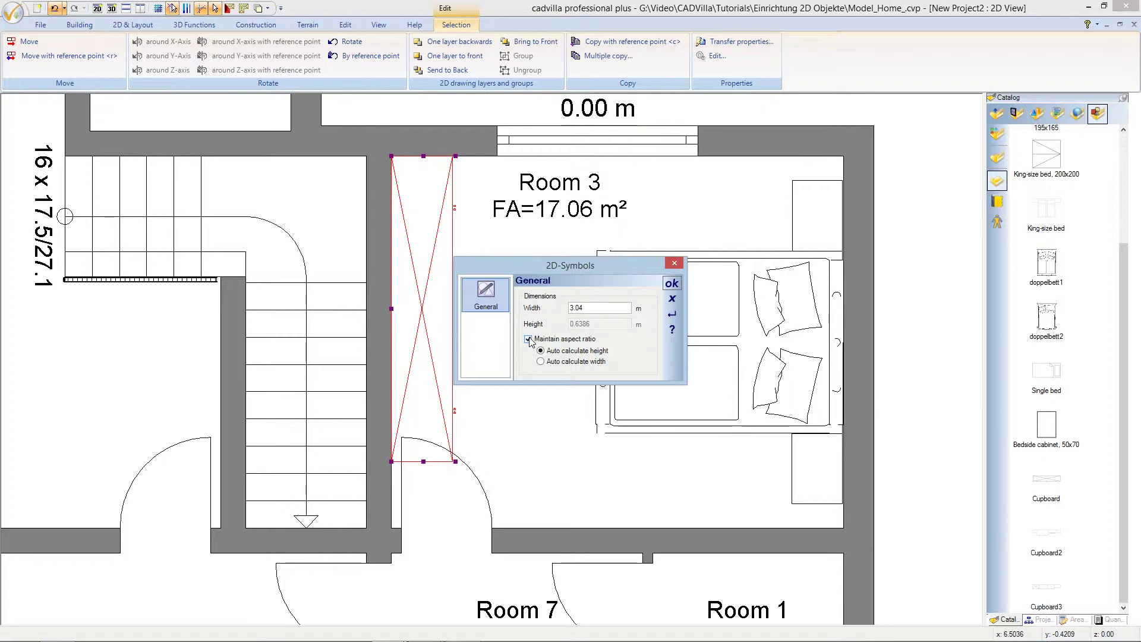
left_click(528, 339)
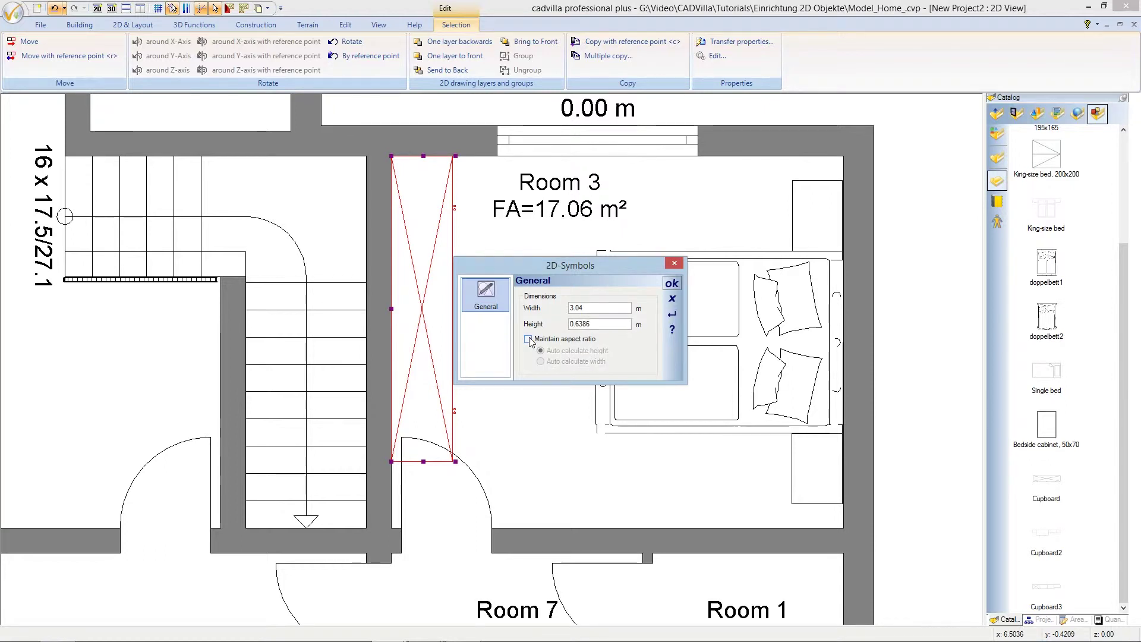
left_click_drag(587, 307, 566, 307)
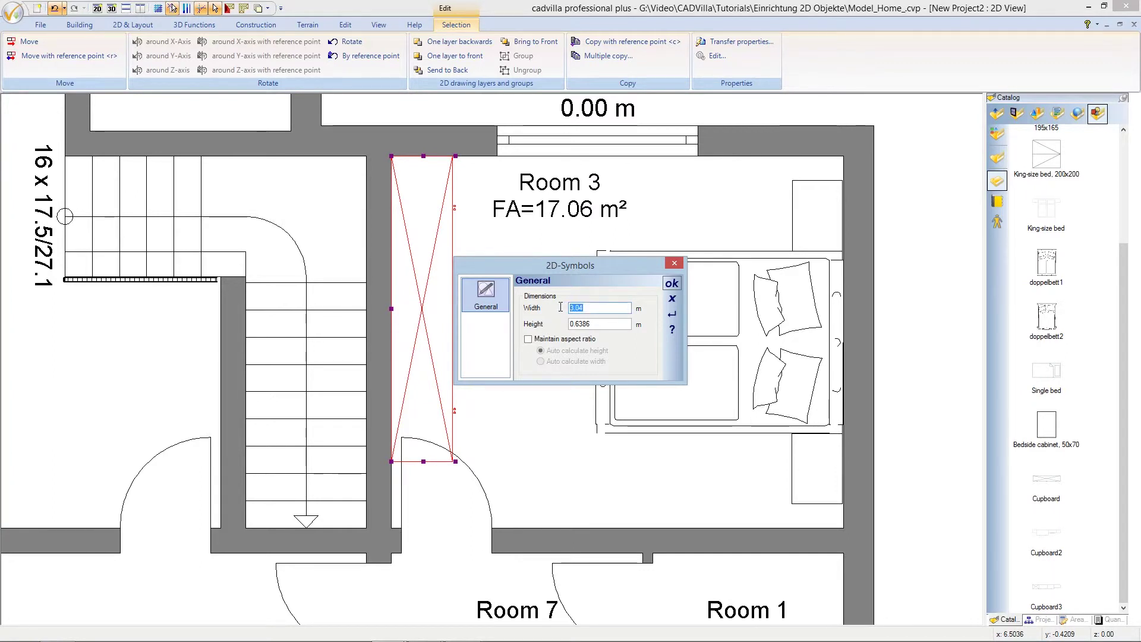
type("2,50")
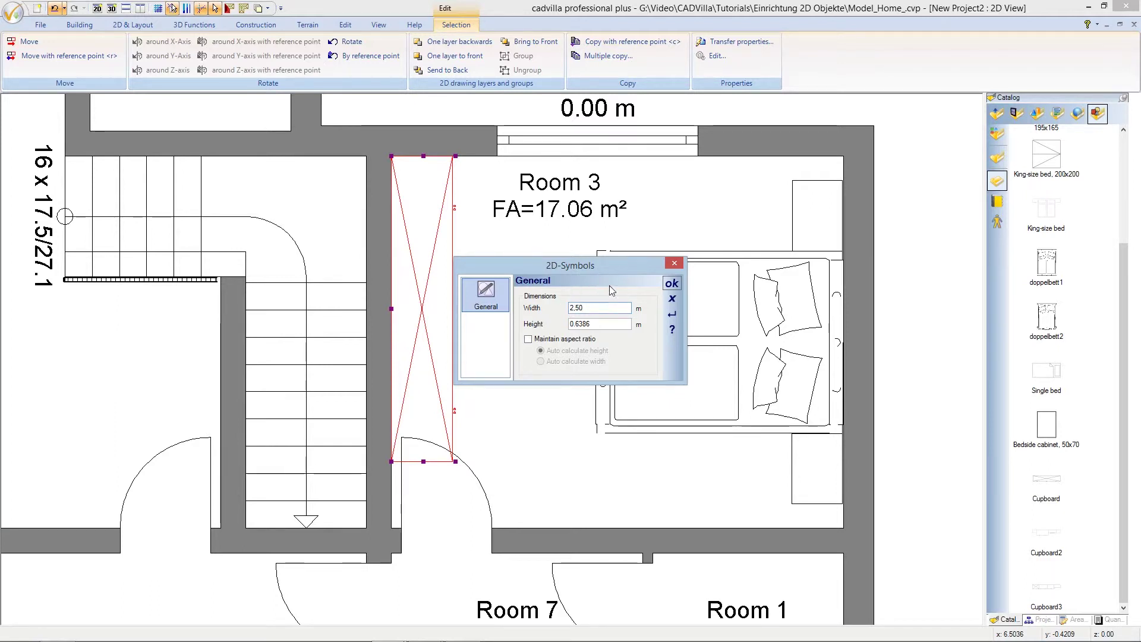
left_click(670, 284)
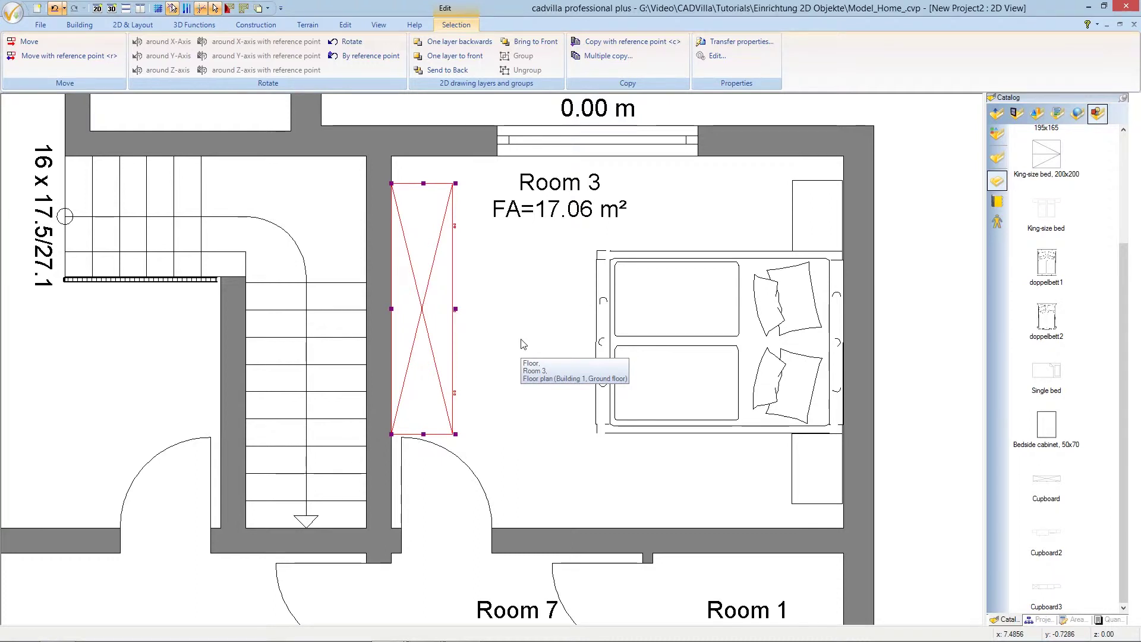
Move the cupboard by its upper-left corner into Room 3's upper-left corner and show the whole floor plan
key("r")
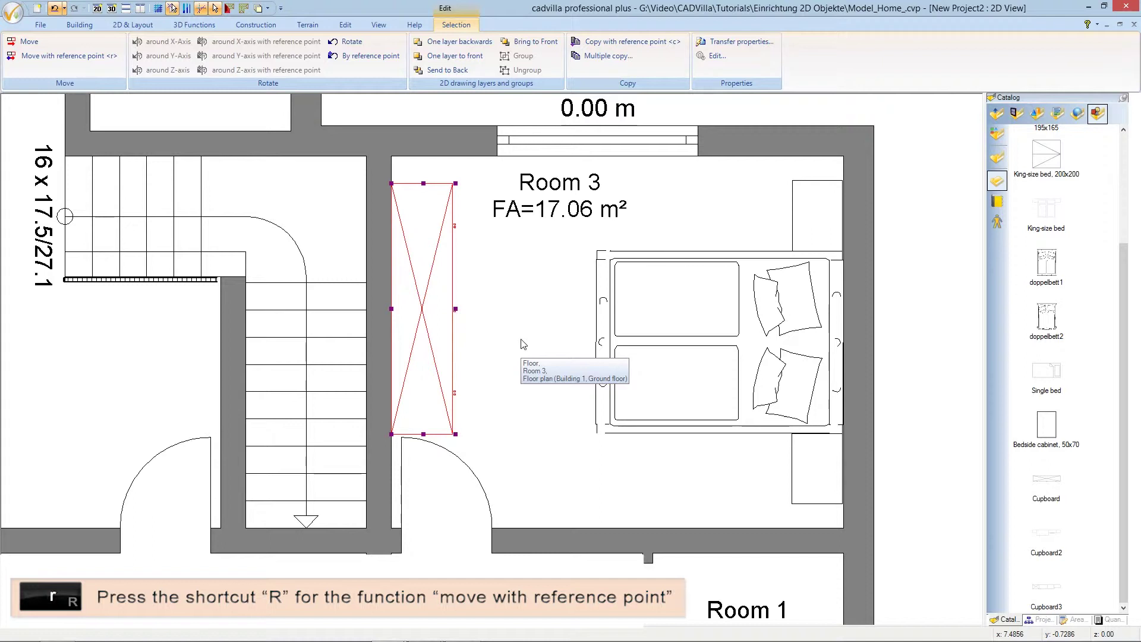
key("r")
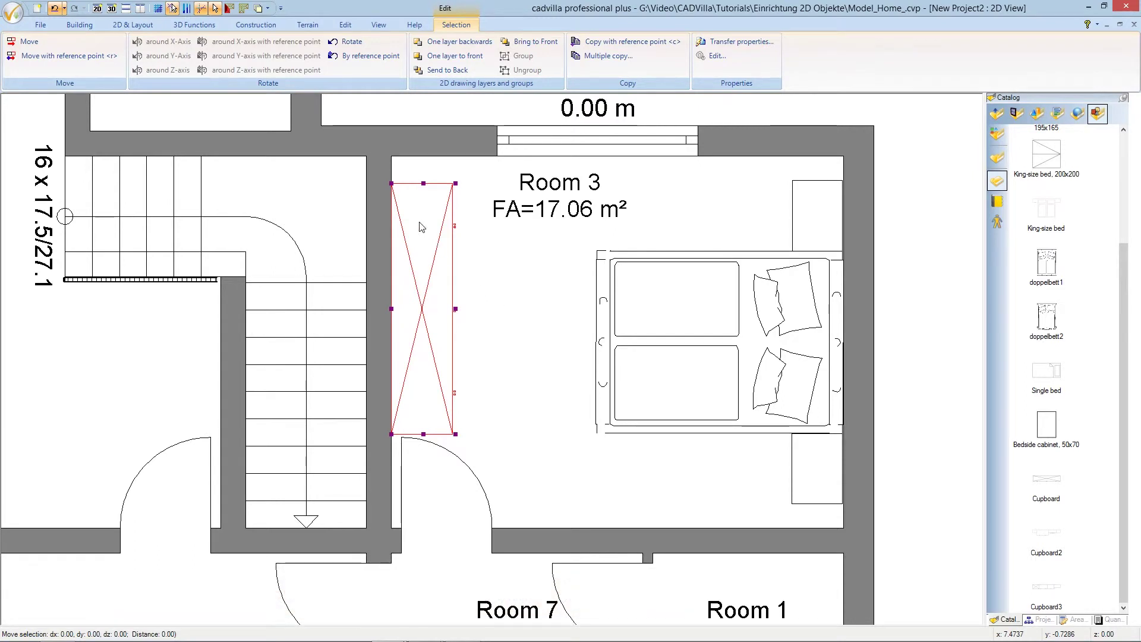
left_click(392, 184)
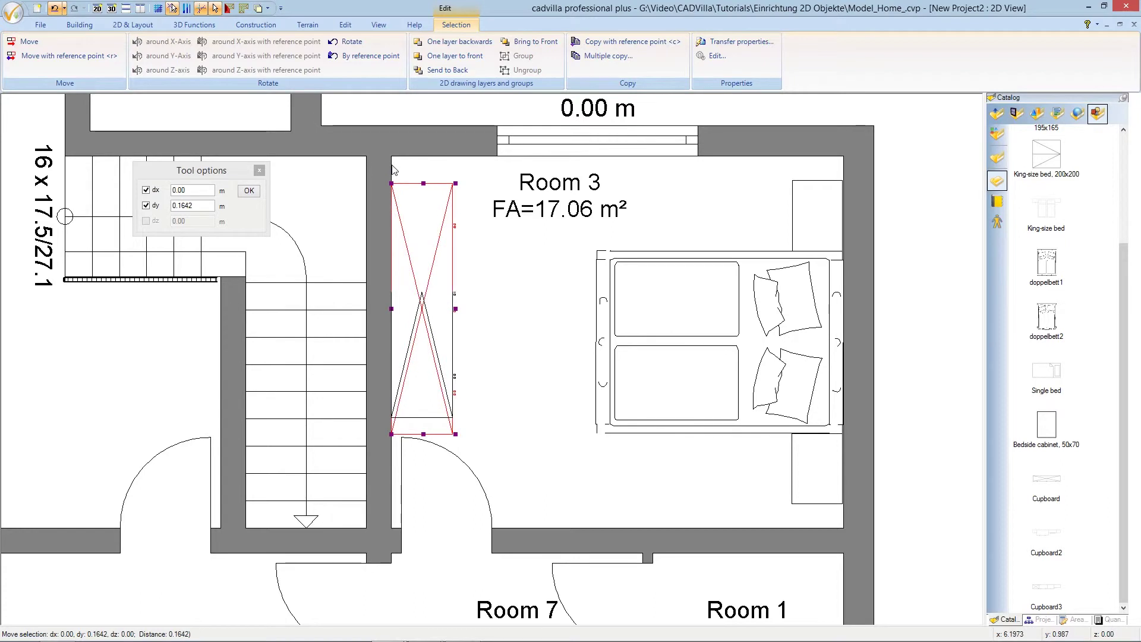
left_click(393, 159)
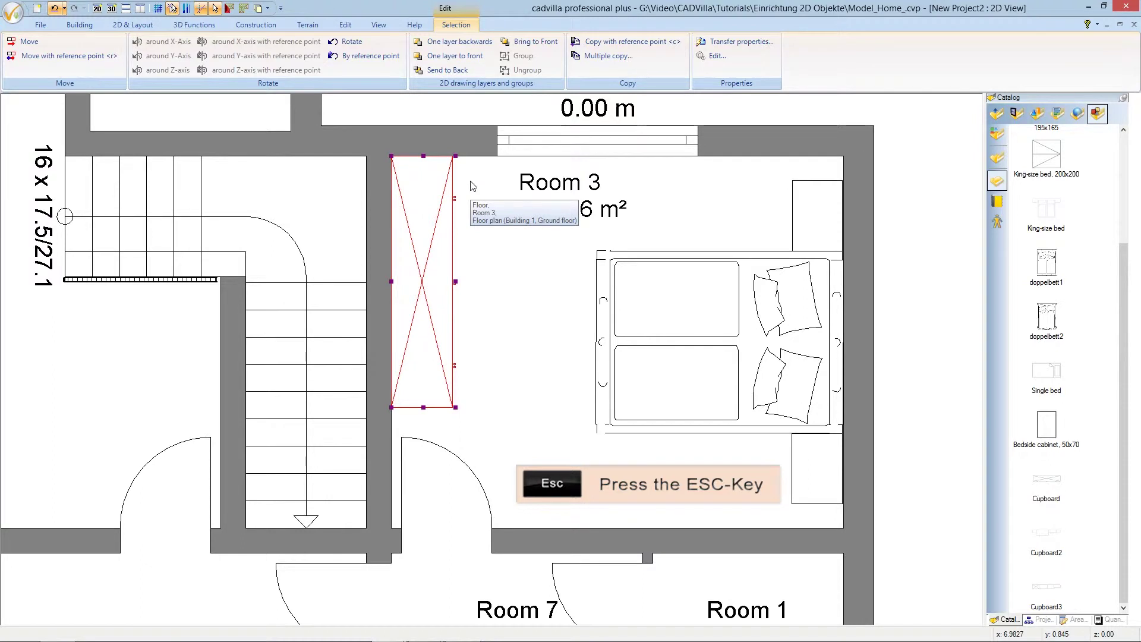
key("Escape")
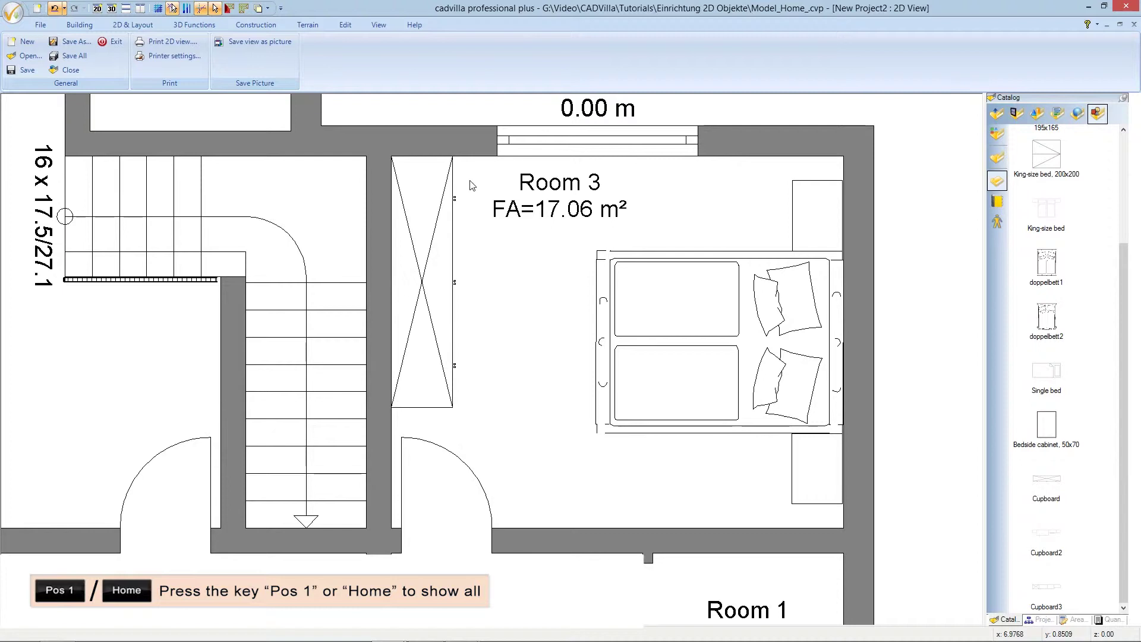
key("Home")
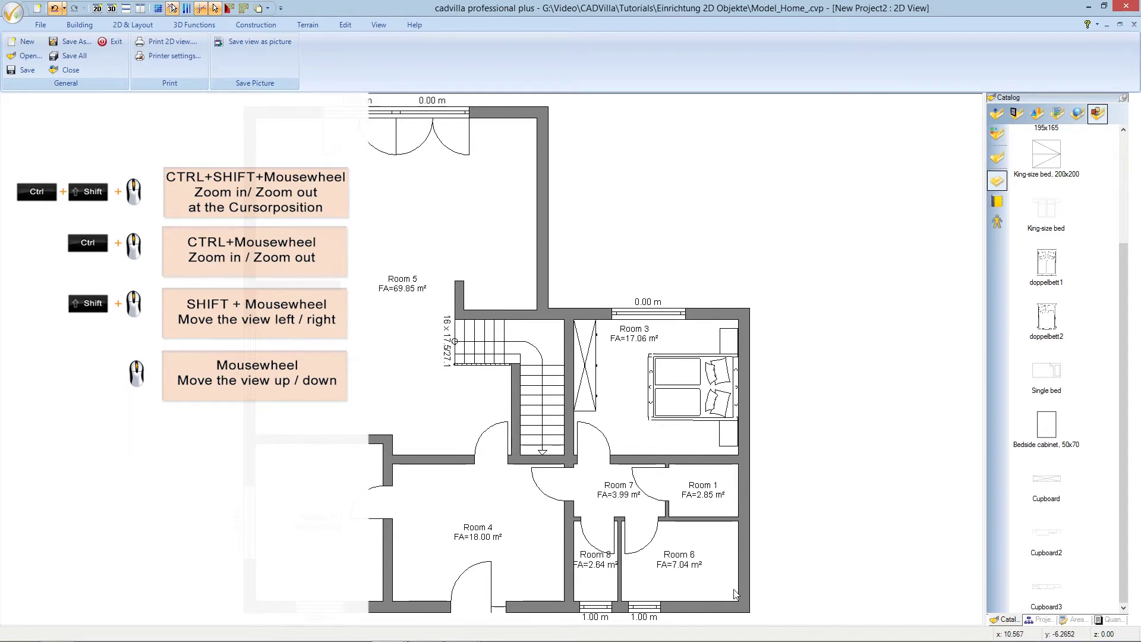
Activate the numeric parallel guideline tool for Room 6, set the 2D guidelines' colour to lime, and leave the tool
scroll(735, 593, "up", 2, "ctrl+shift")
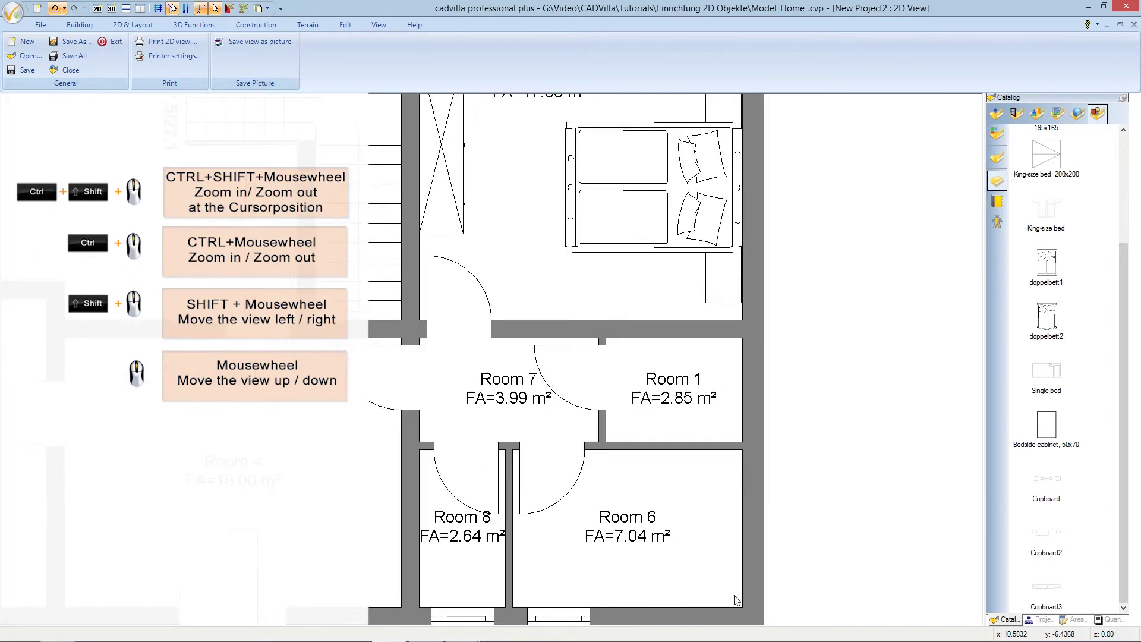
scroll(735, 599, "up", 3, "ctrl+shift")
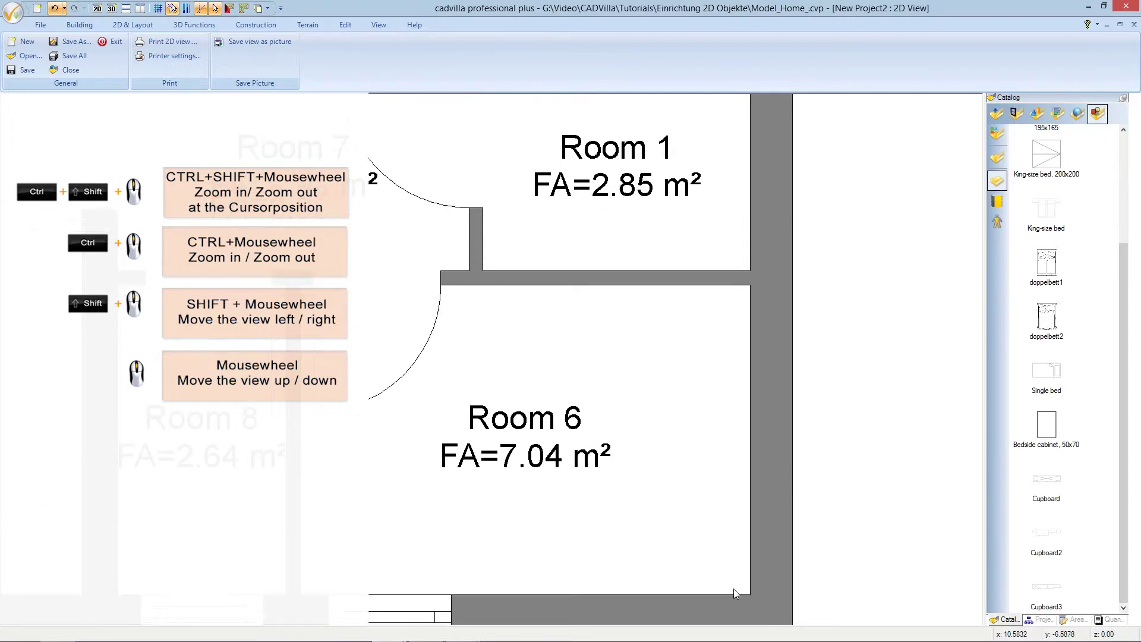
scroll(730, 579, "down", 3)
scroll(709, 486, "down", 1)
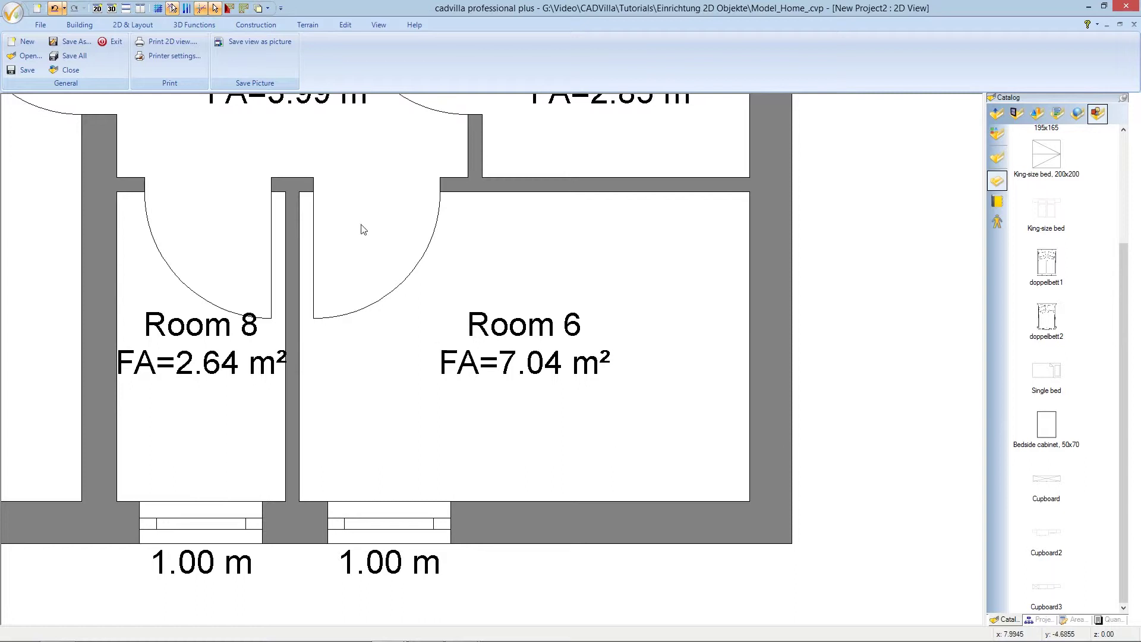
left_click(132, 25)
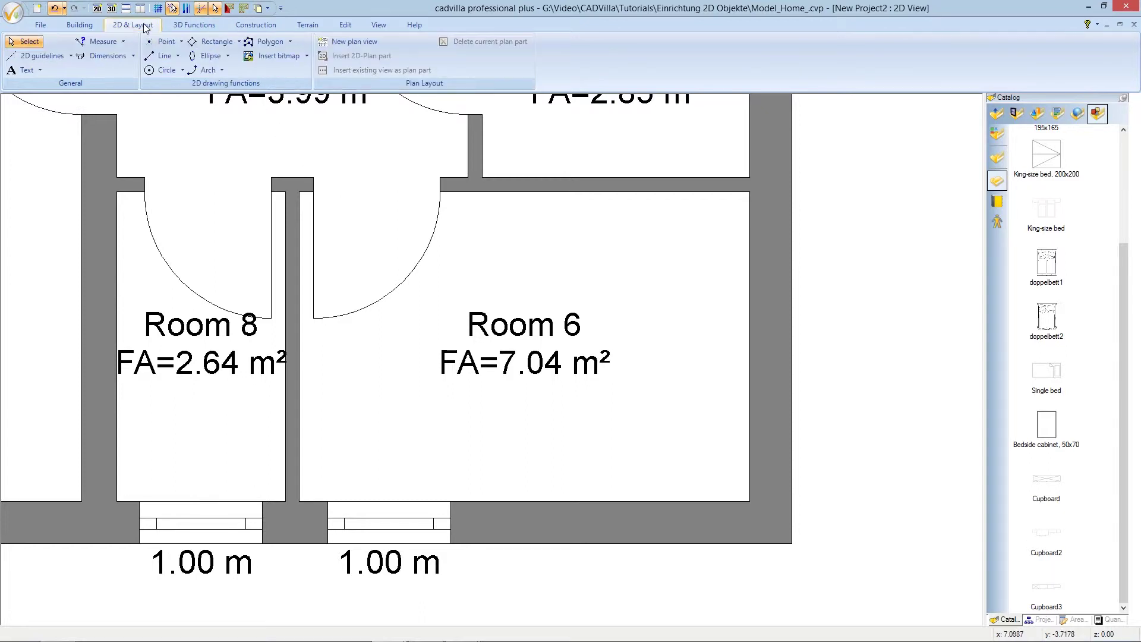
left_click(56, 55)
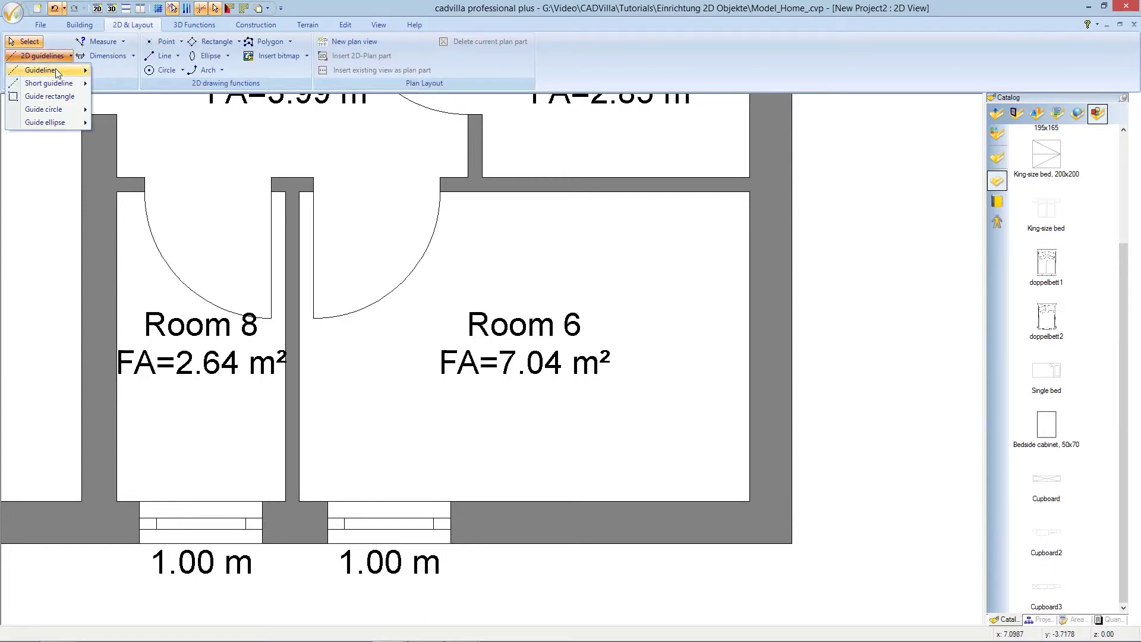
mouse_move(58, 72)
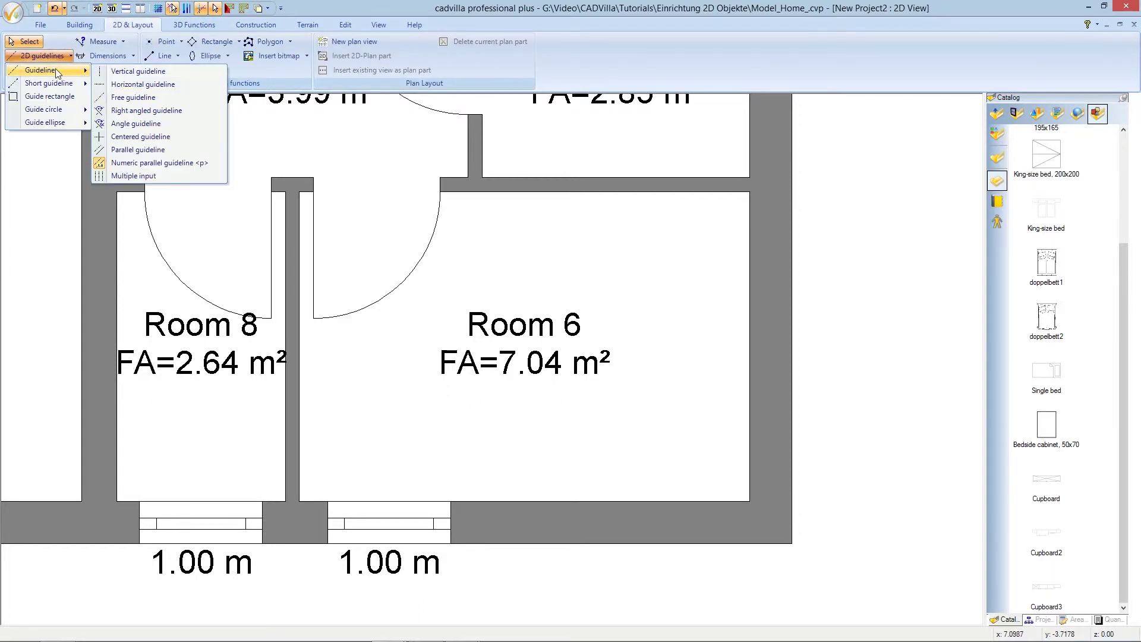
left_click(218, 168)
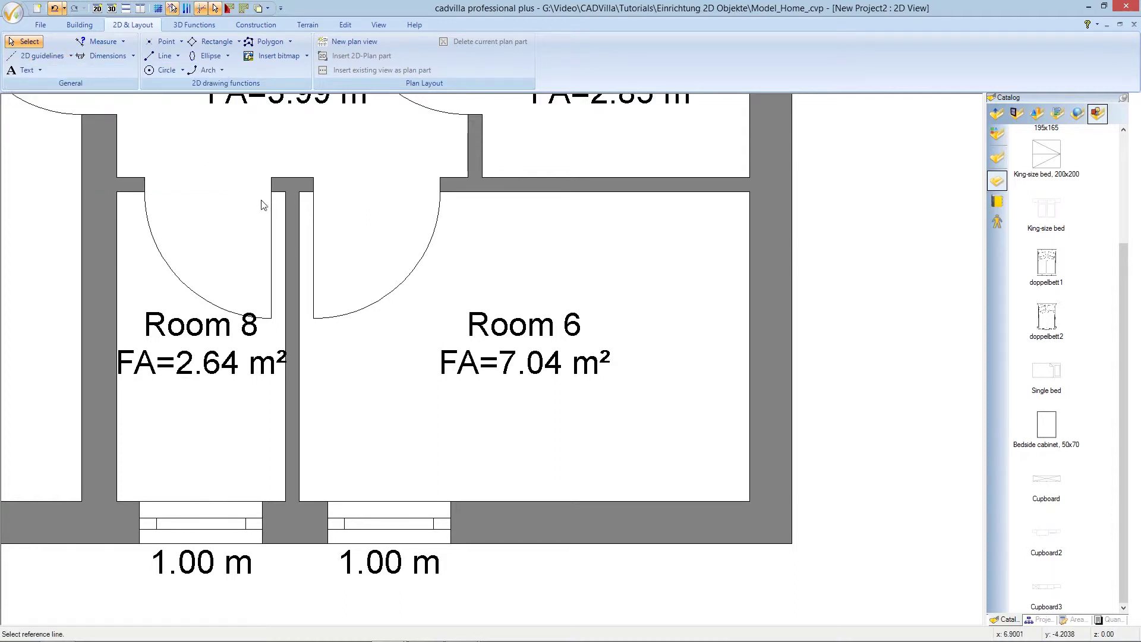
right_click(474, 253)
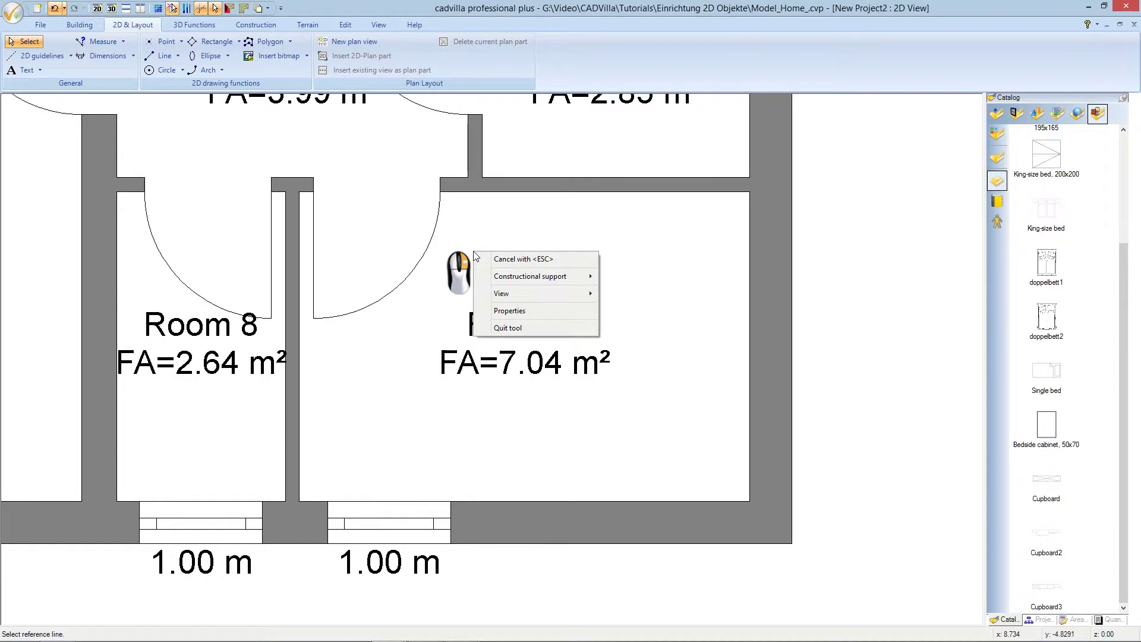
left_click(547, 312)
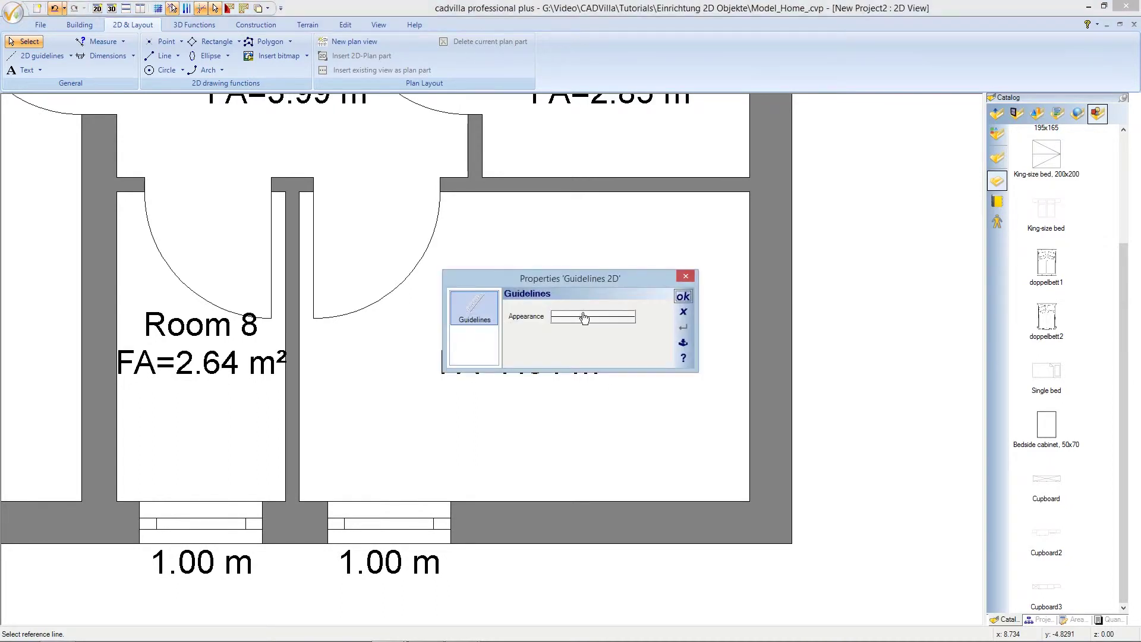
left_click(589, 318)
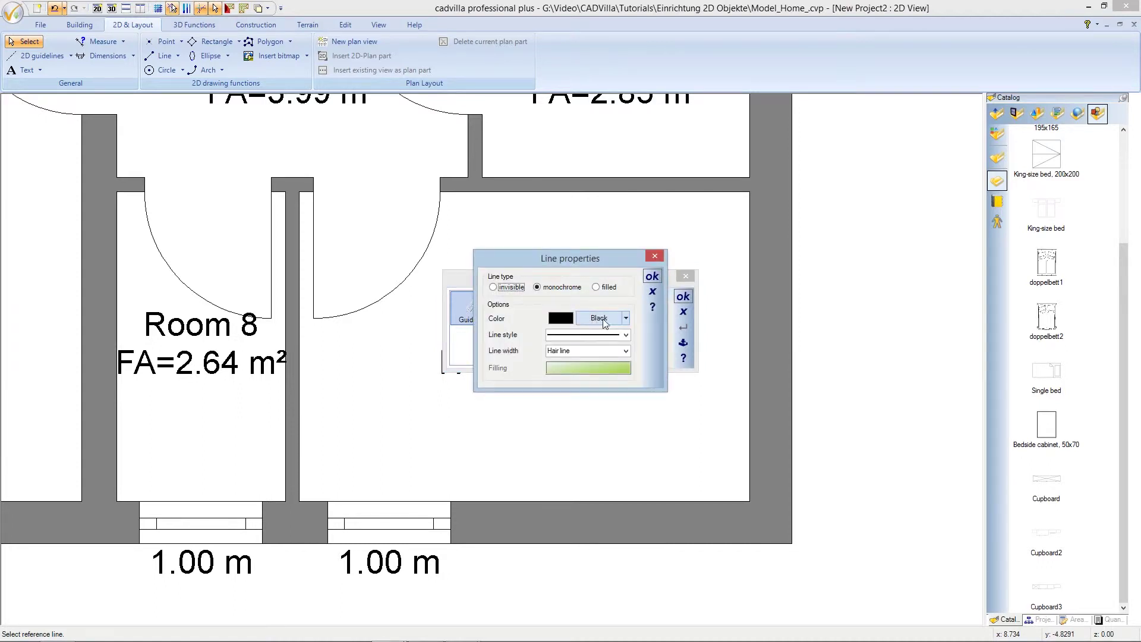
left_click(607, 318)
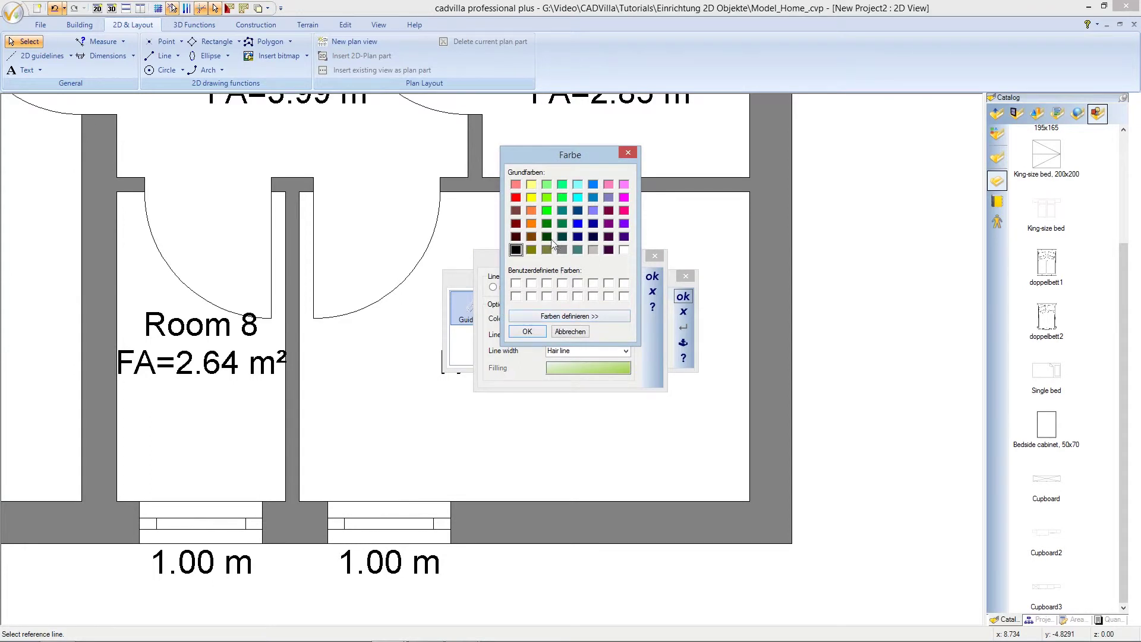
left_click(546, 211)
left_click(537, 332)
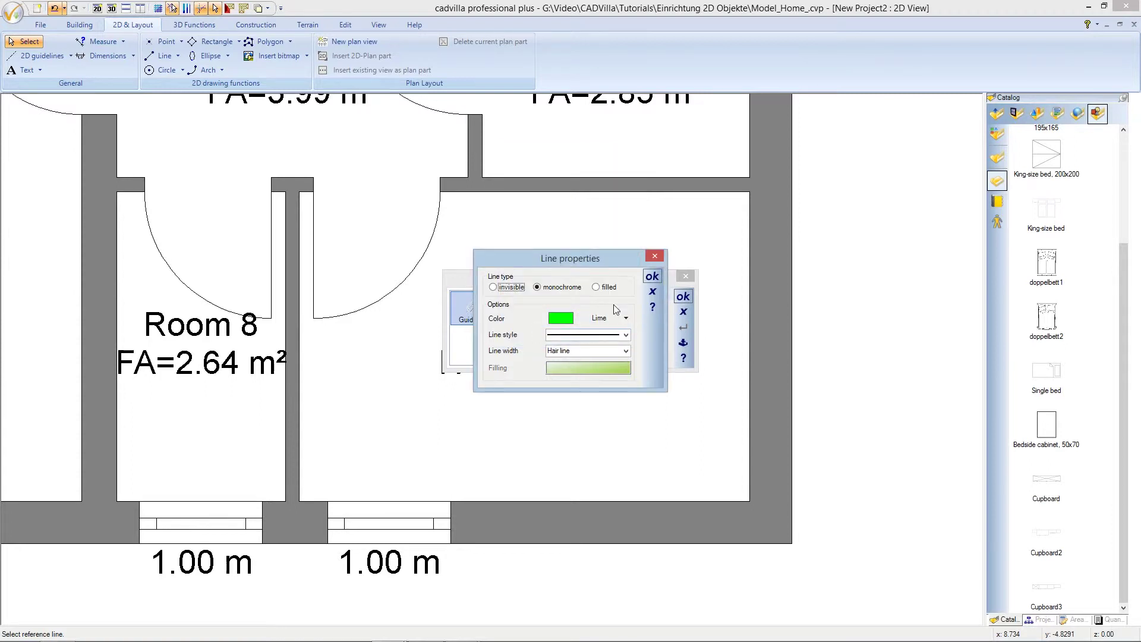
left_click(652, 276)
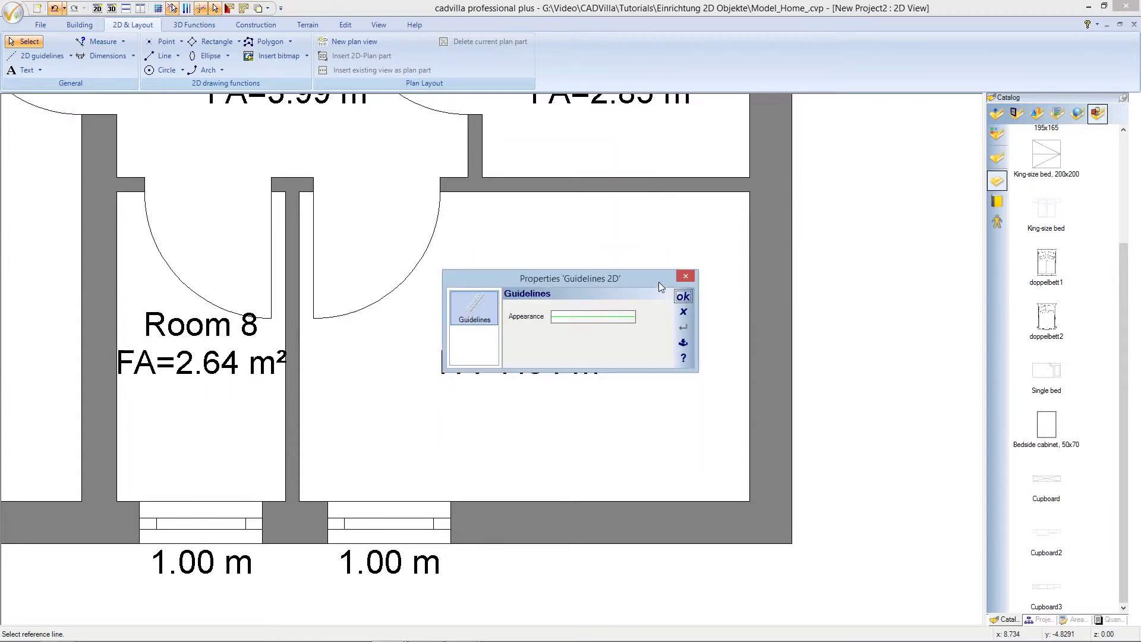
left_click(681, 298)
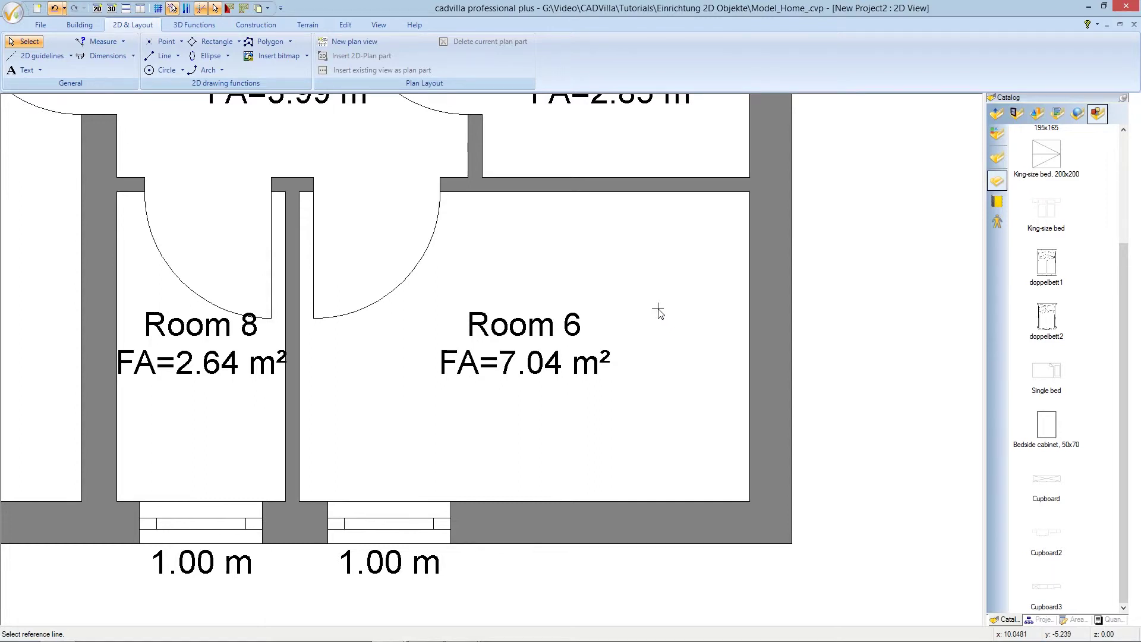
key("Escape")
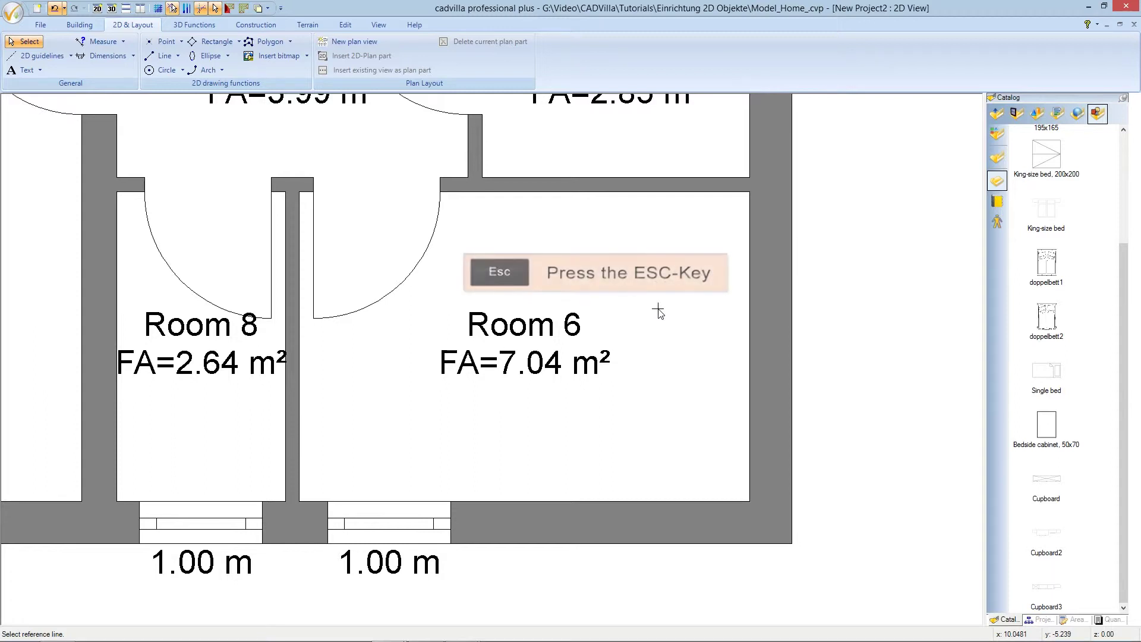
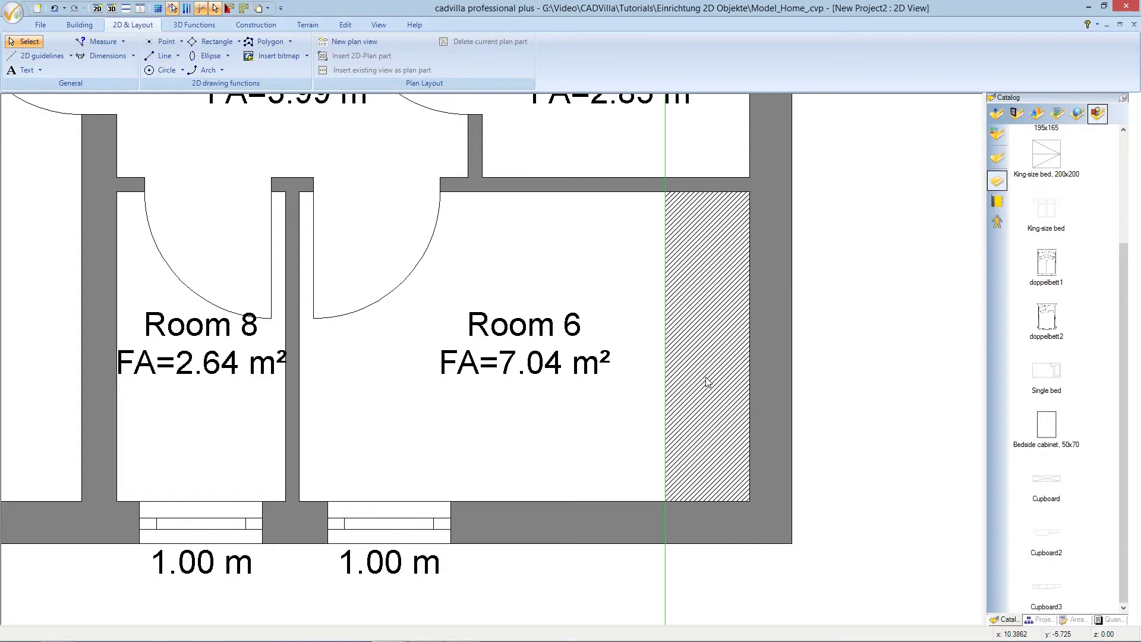
Set the filling of the hatched rectangle along Room 6's right wall to none and deselect it
left_click(707, 381)
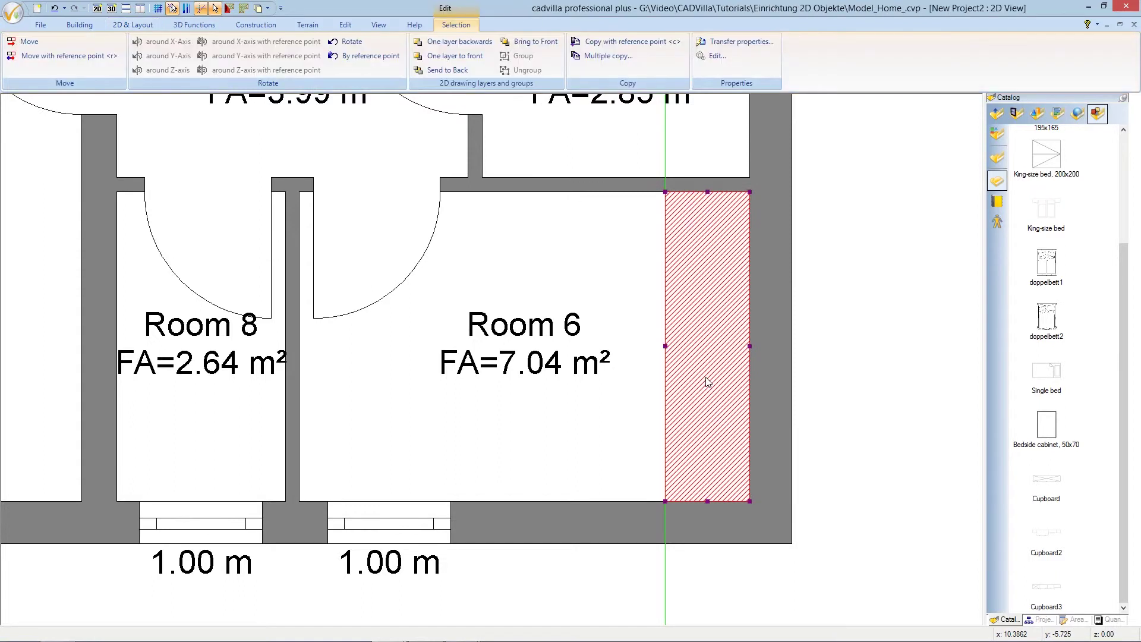
right_click(707, 380)
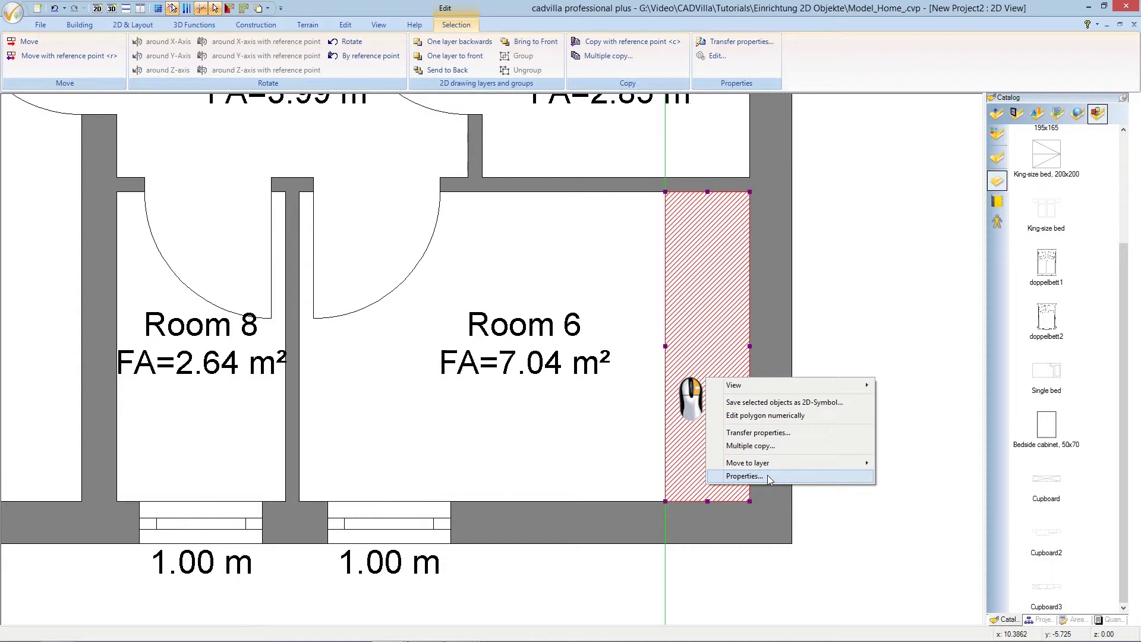
left_click(744, 475)
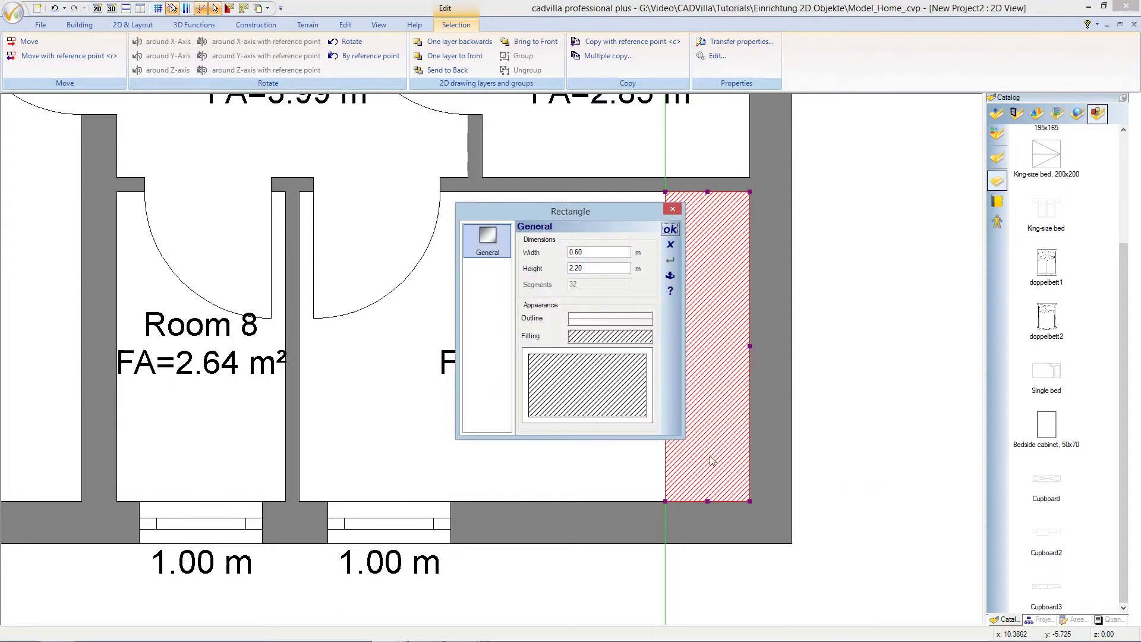
left_click(614, 340)
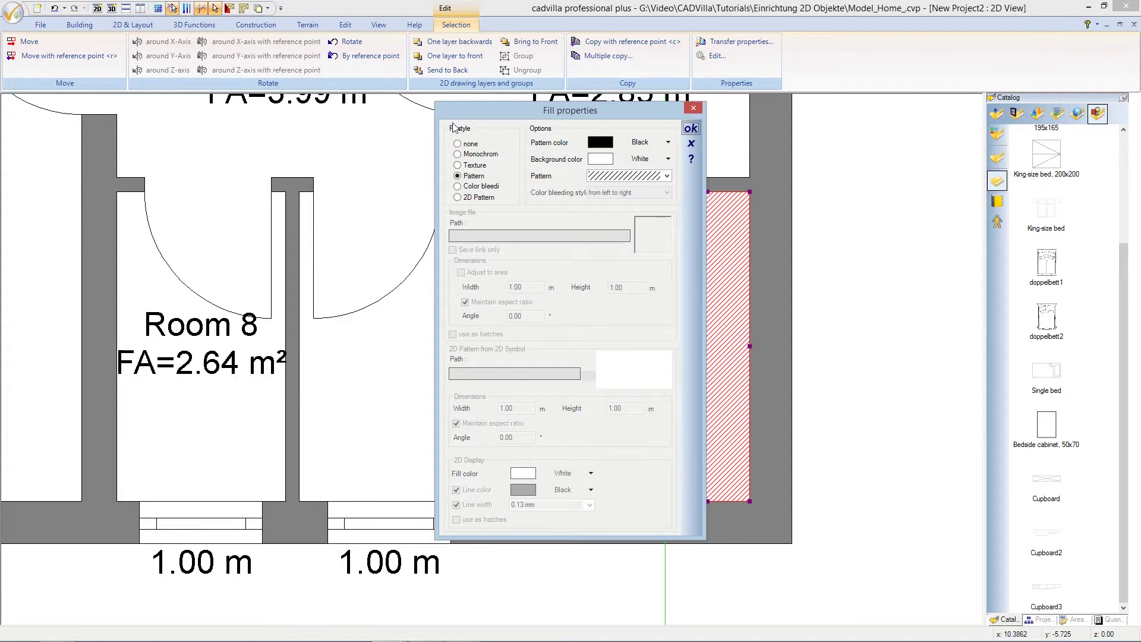
left_click(459, 144)
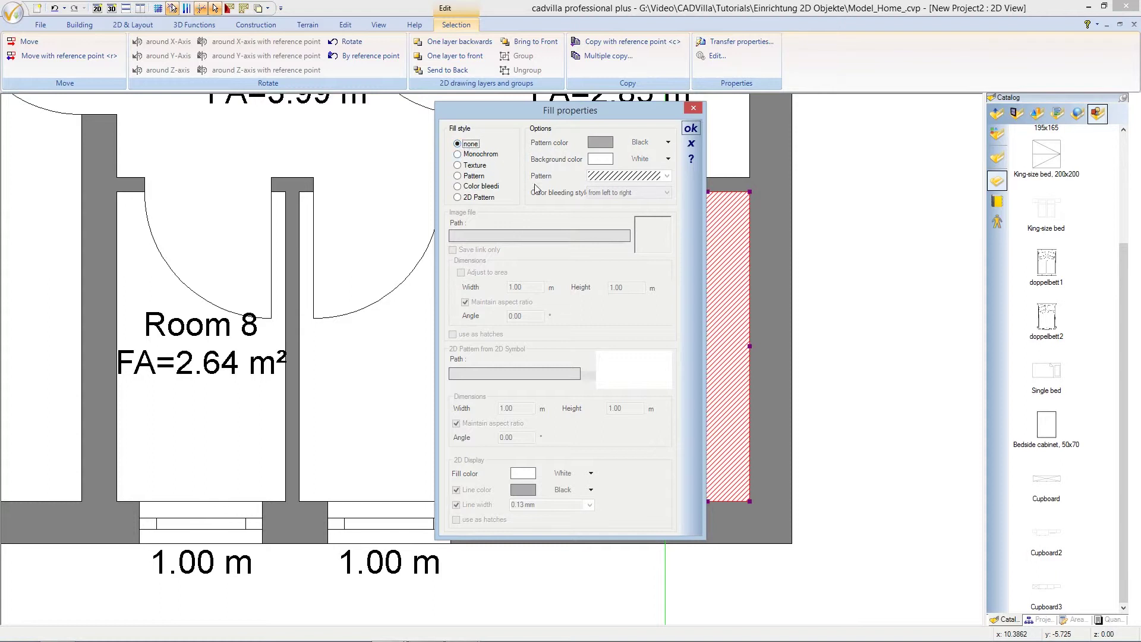
left_click(688, 130)
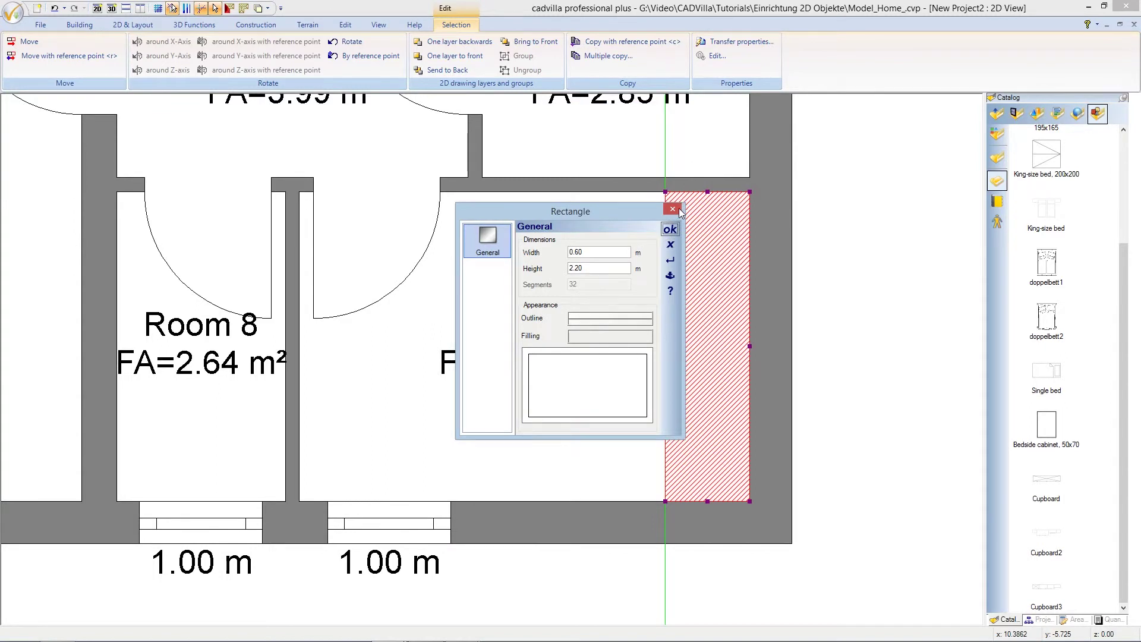
left_click(670, 229)
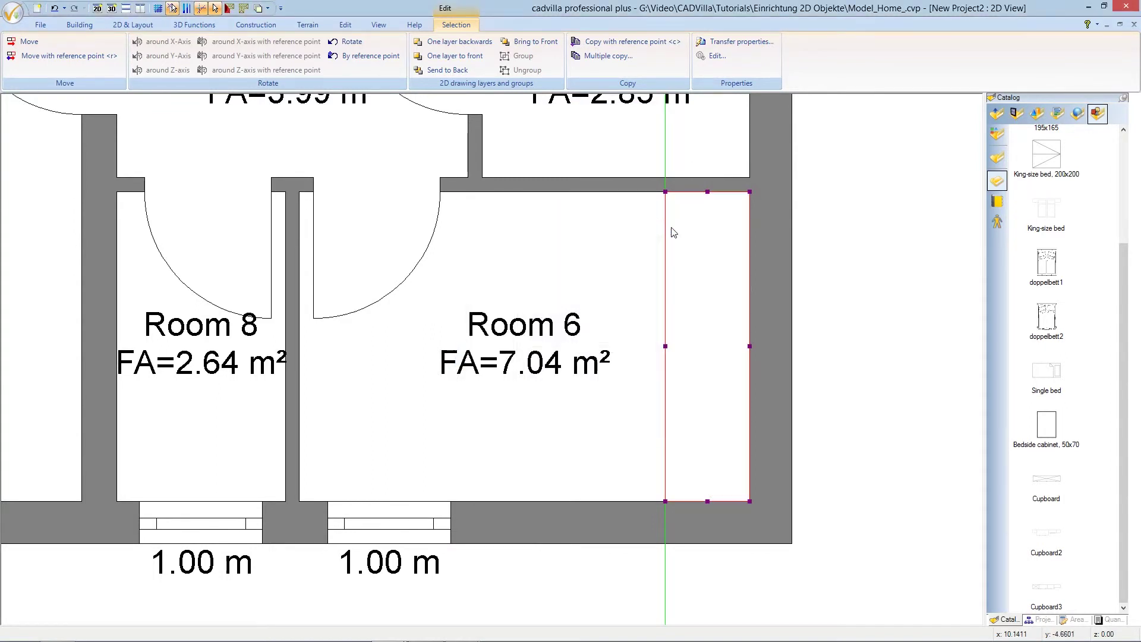
key("Escape")
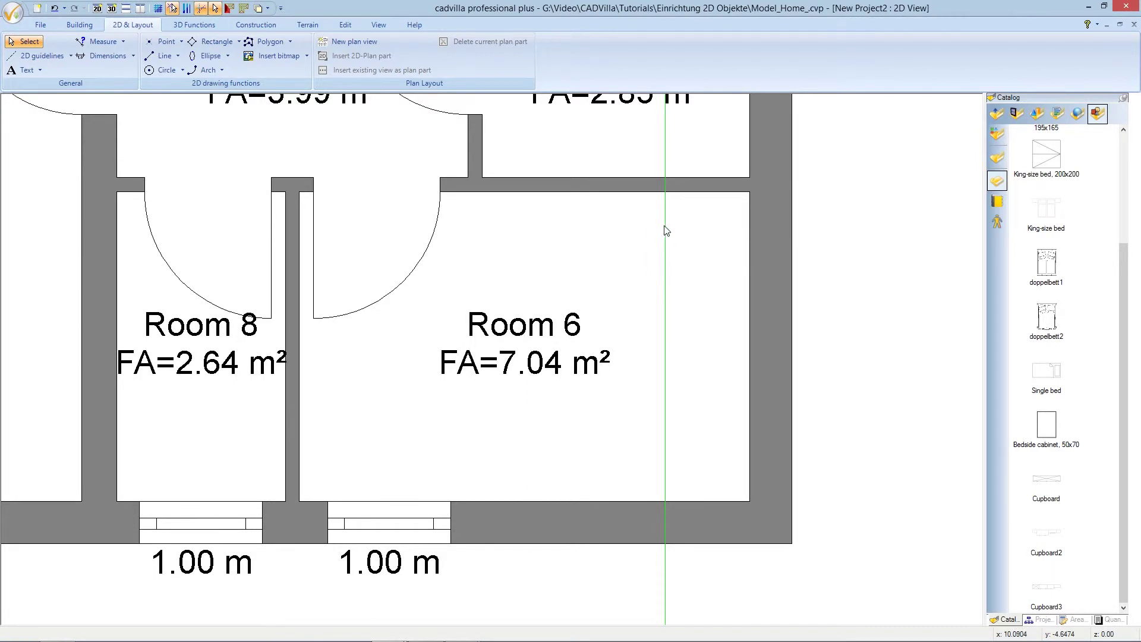
Select the unfilled rectangle in Room 6 beneath the green guideline, bring it to the front, and deselect it
left_click(665, 230)
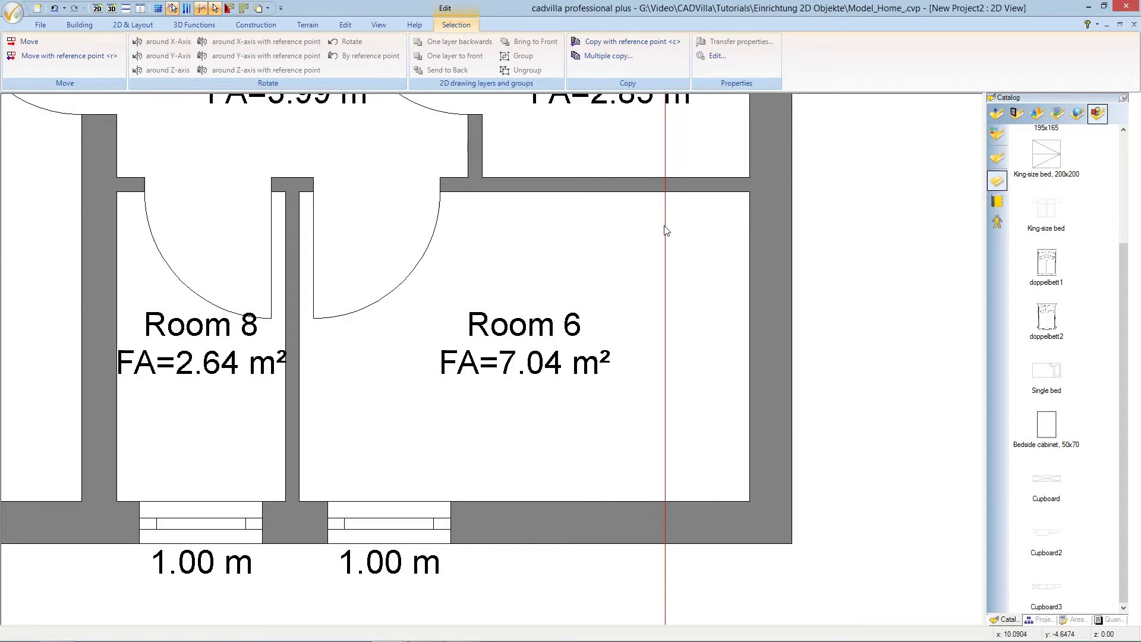
left_click(666, 230)
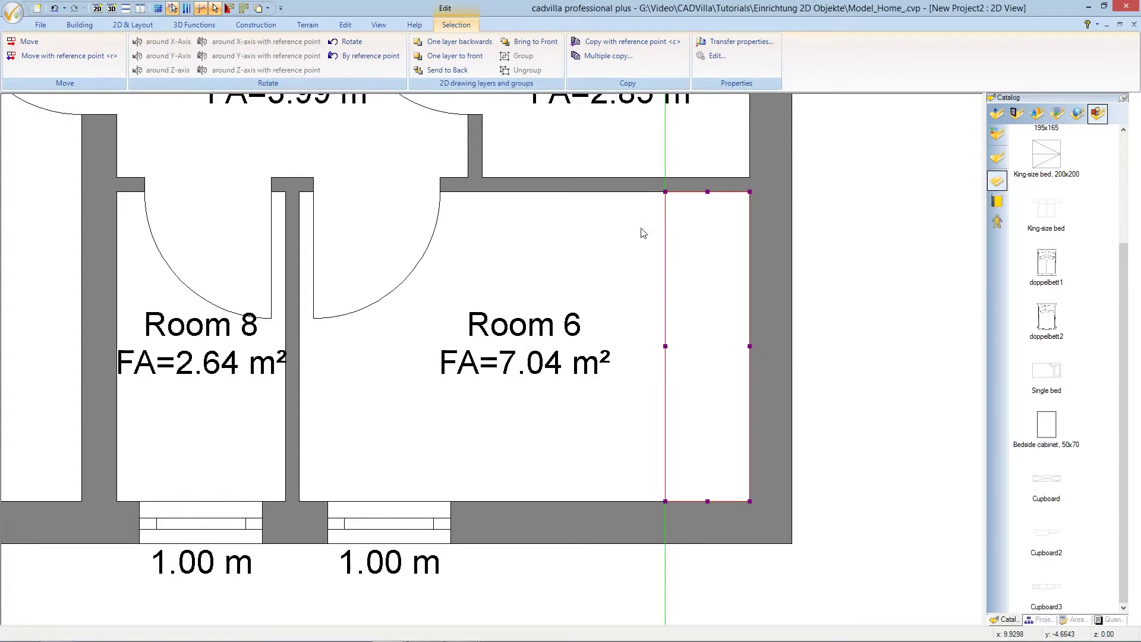
left_click(536, 43)
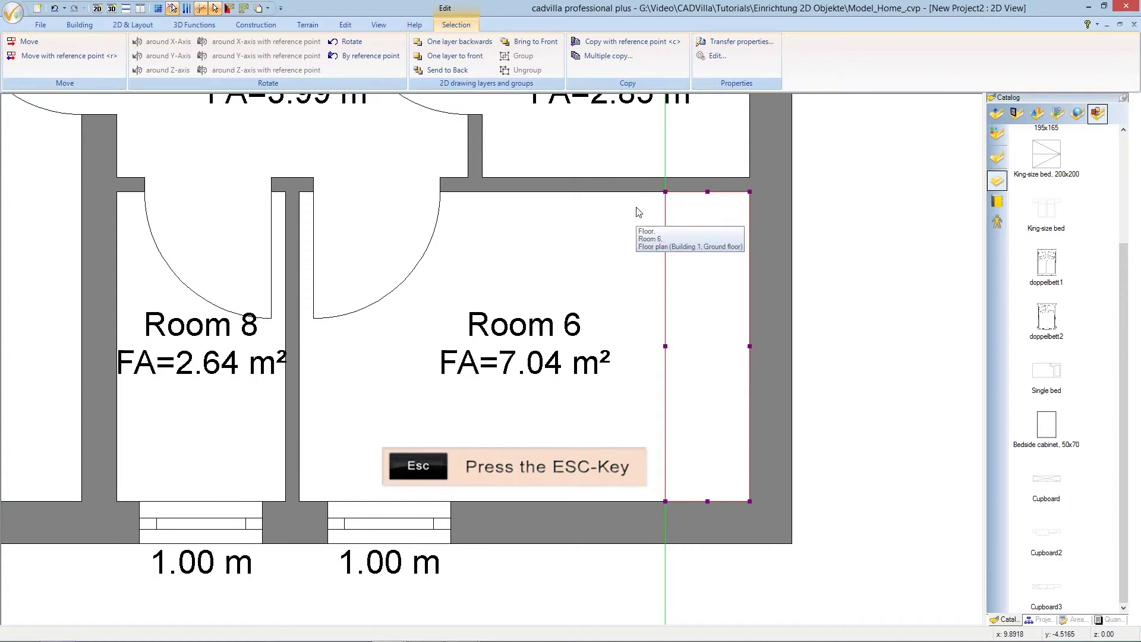
key("Escape")
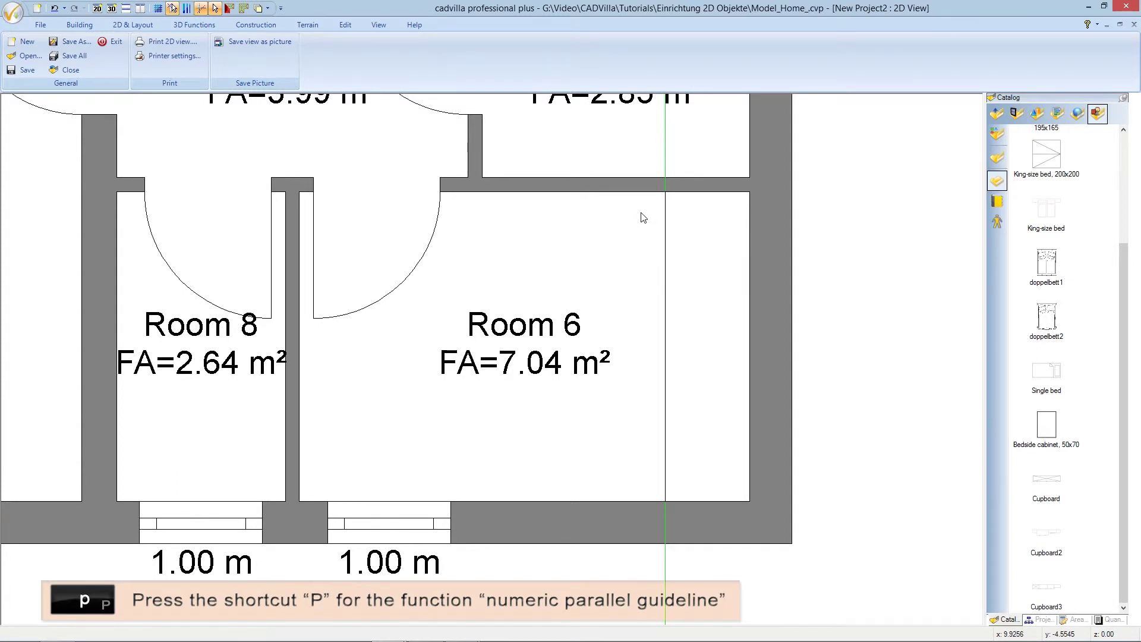
Insert a numeric parallel guideline 0.05 m to the right of the rectangle's left edge in Room 6
key("p")
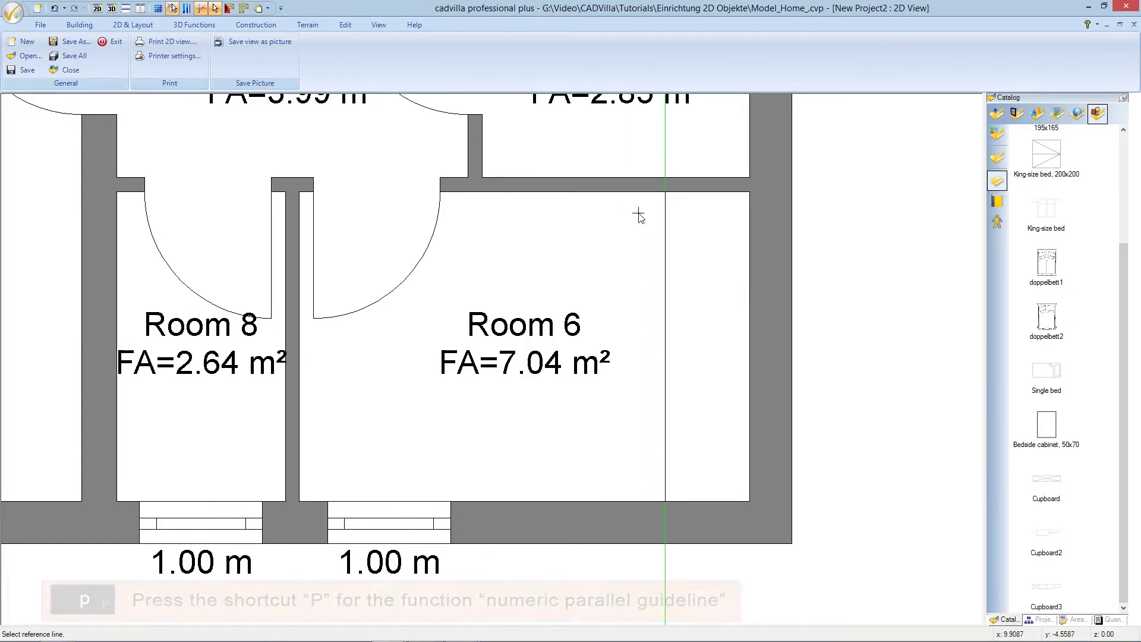
left_click(664, 229)
left_click(680, 228)
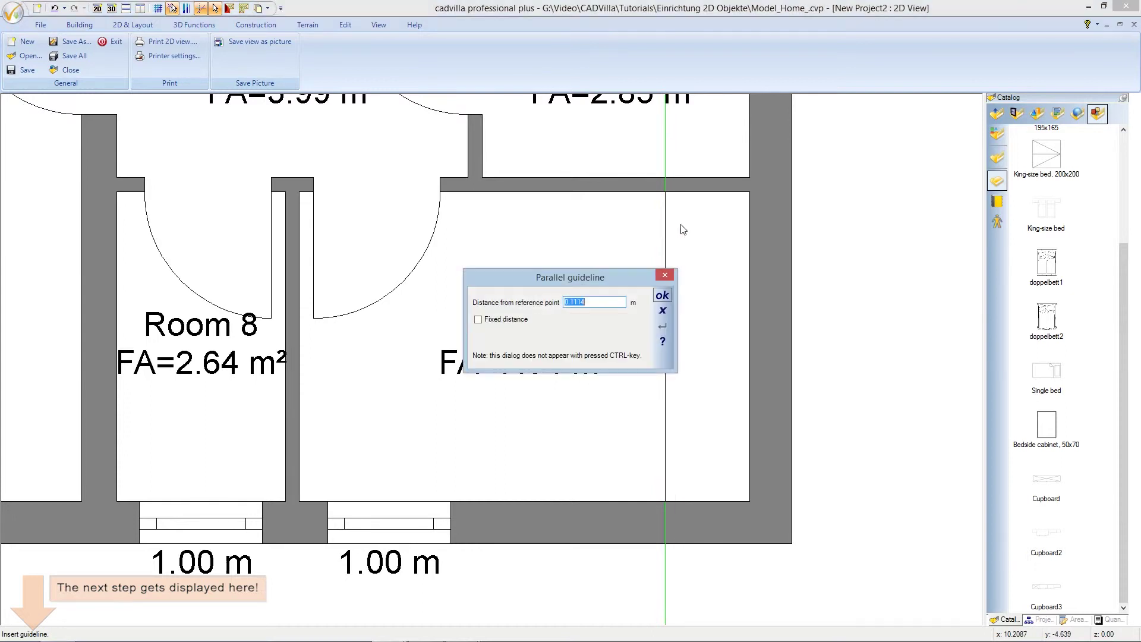
type(".0")
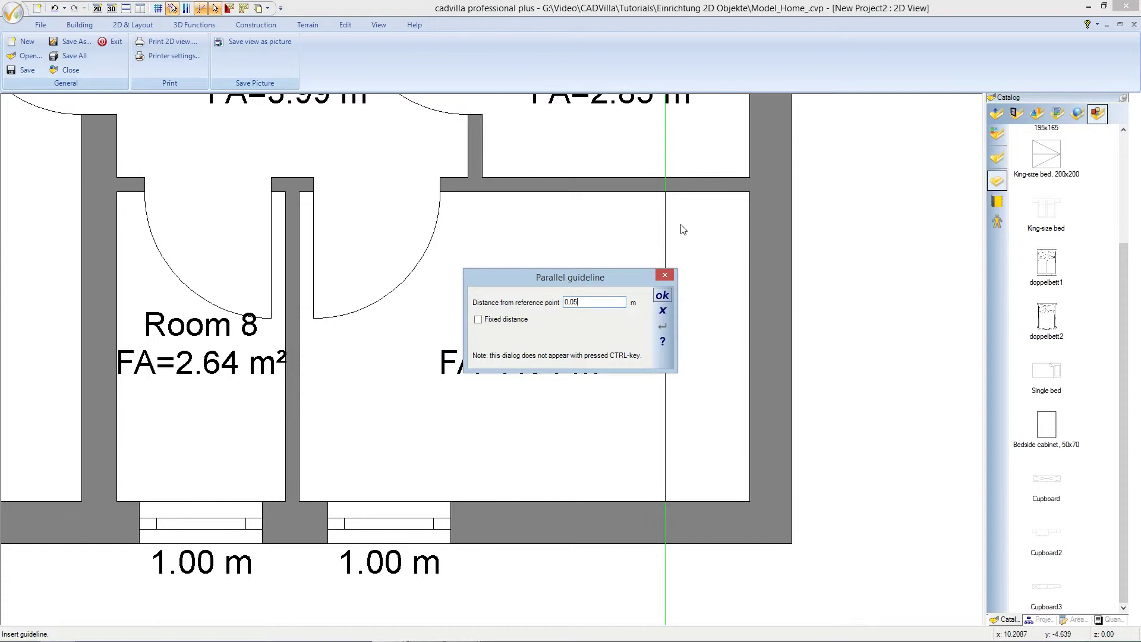
type("5")
key("Return")
key("Escape")
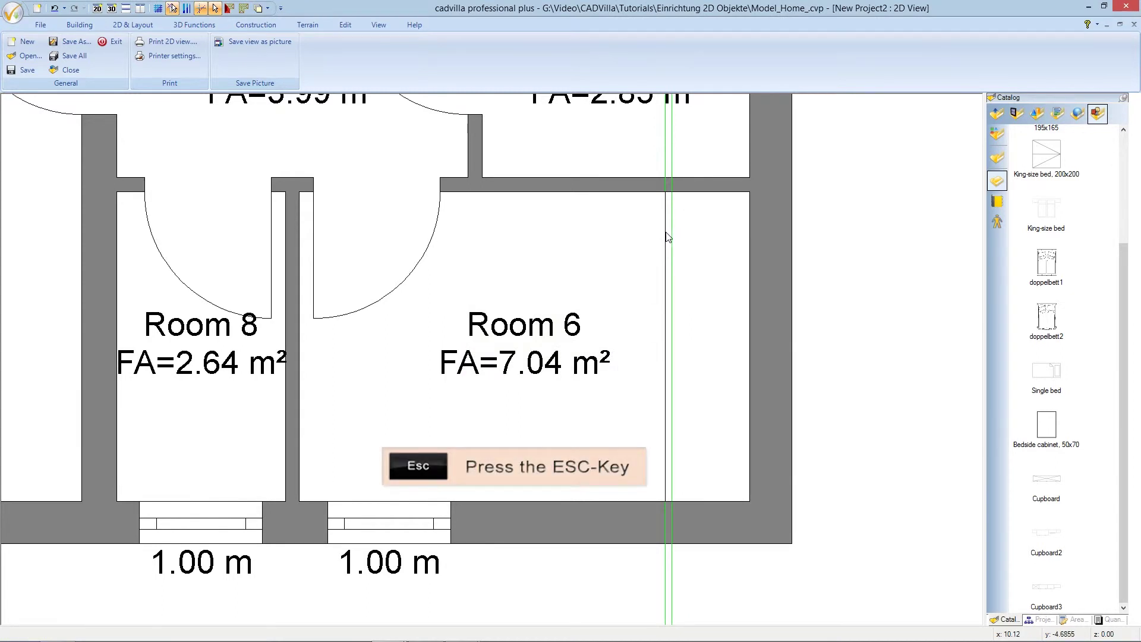
Draw a vertical line along the right vertical guideline in Room 6, from the upper wall to the lower wall
left_click(144, 26)
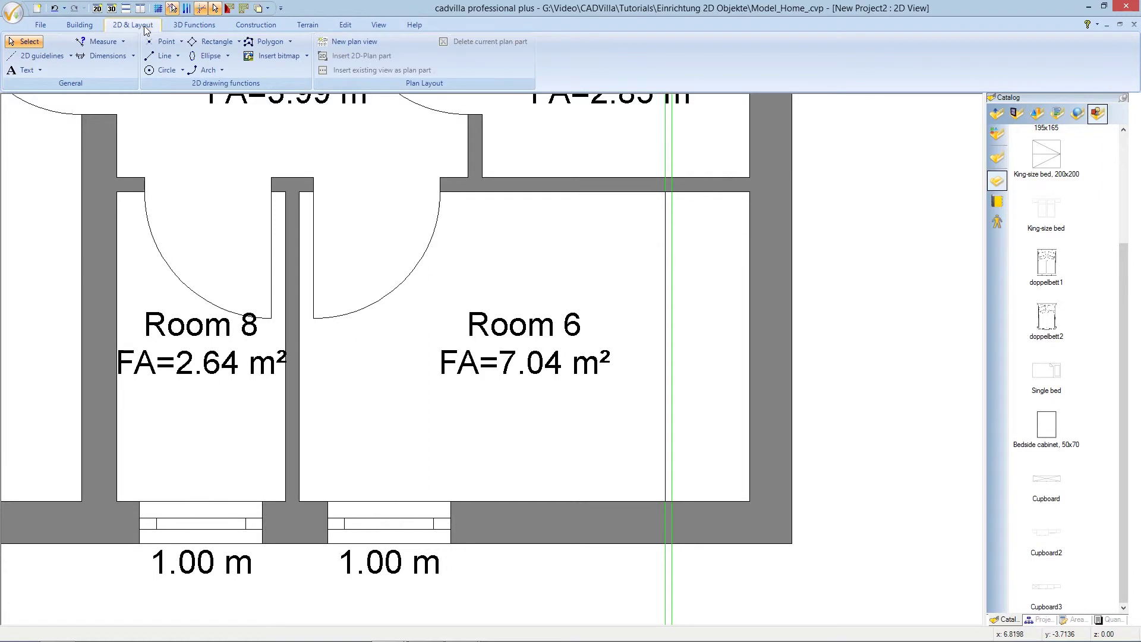
left_click(176, 57)
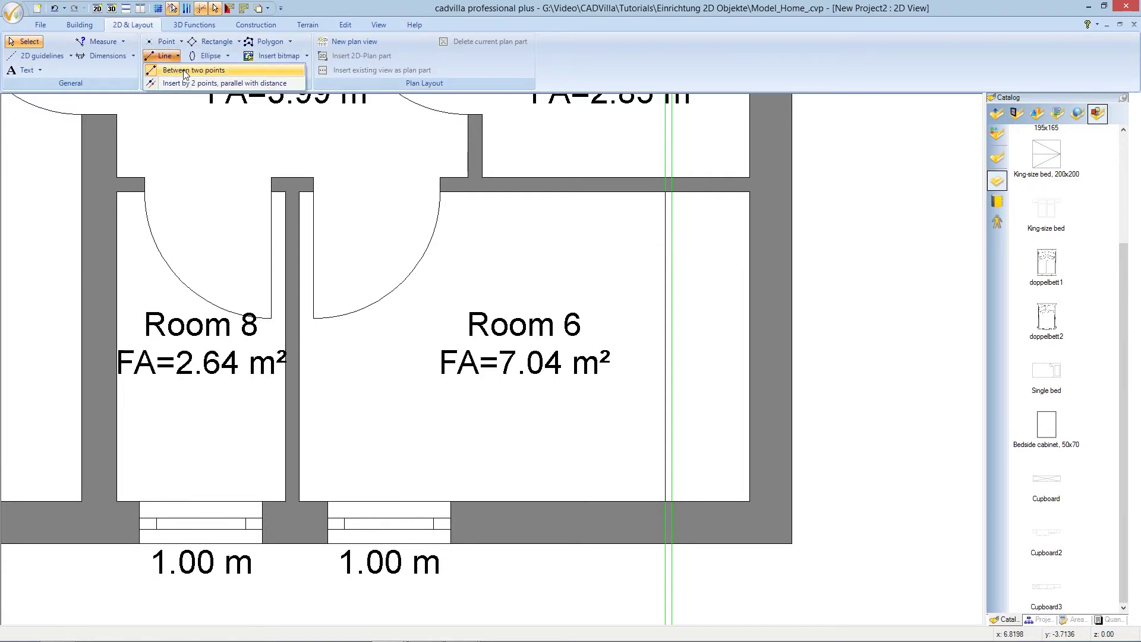
left_click(184, 72)
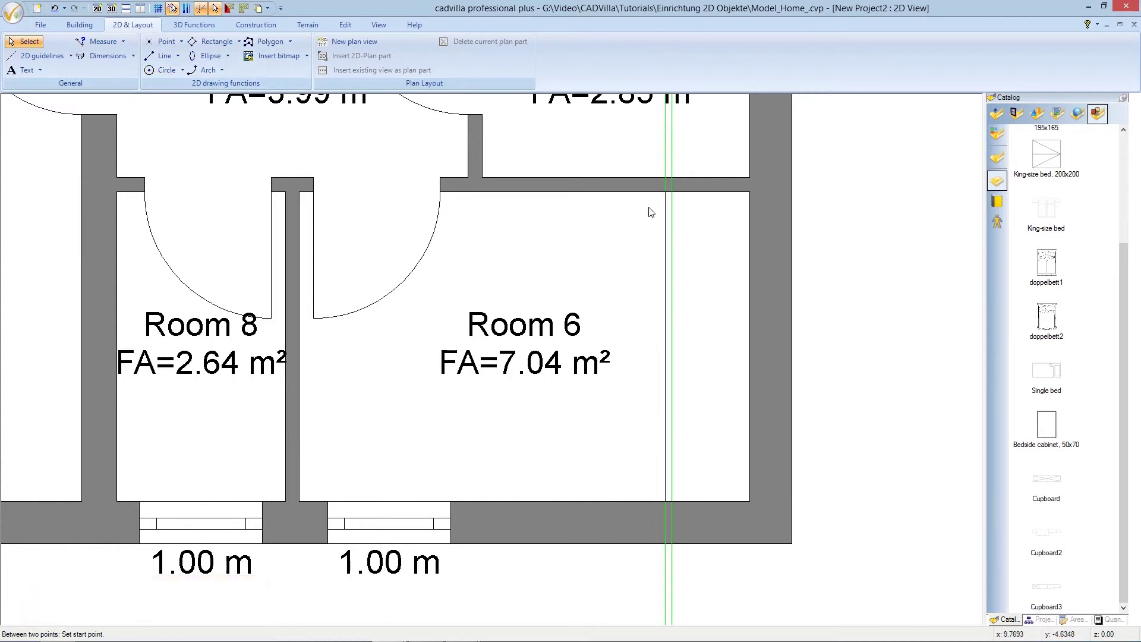
left_click(672, 195)
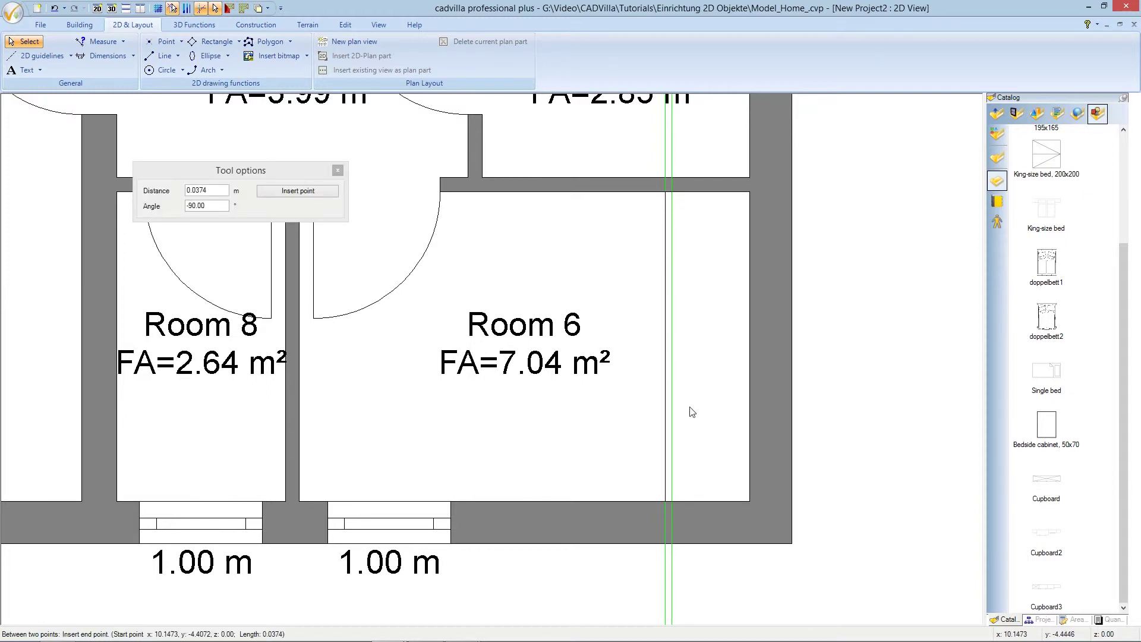
left_click(675, 500)
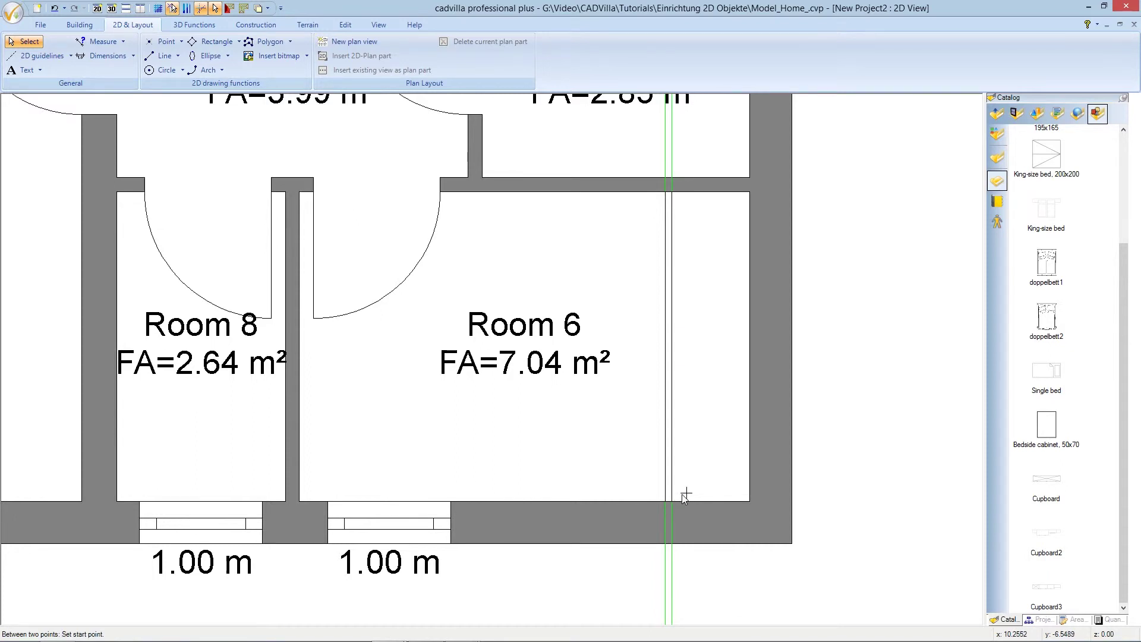
Draw two crossing diagonal lines between opposite corners of the area between the new vertical line and Room 6's right wall
left_click(672, 497)
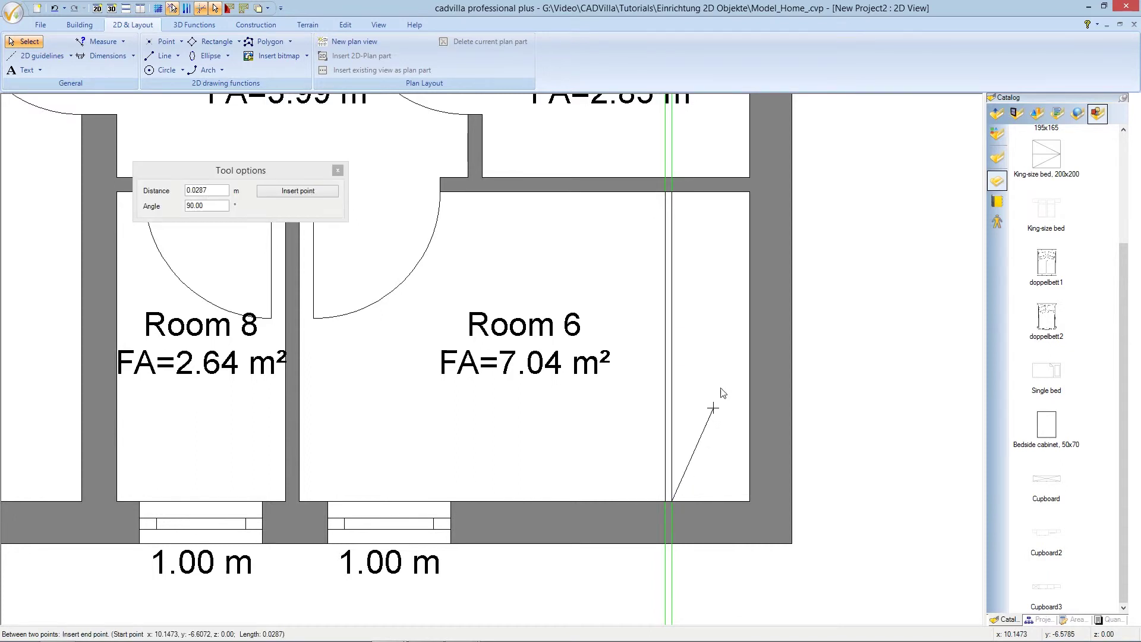
left_click(749, 192)
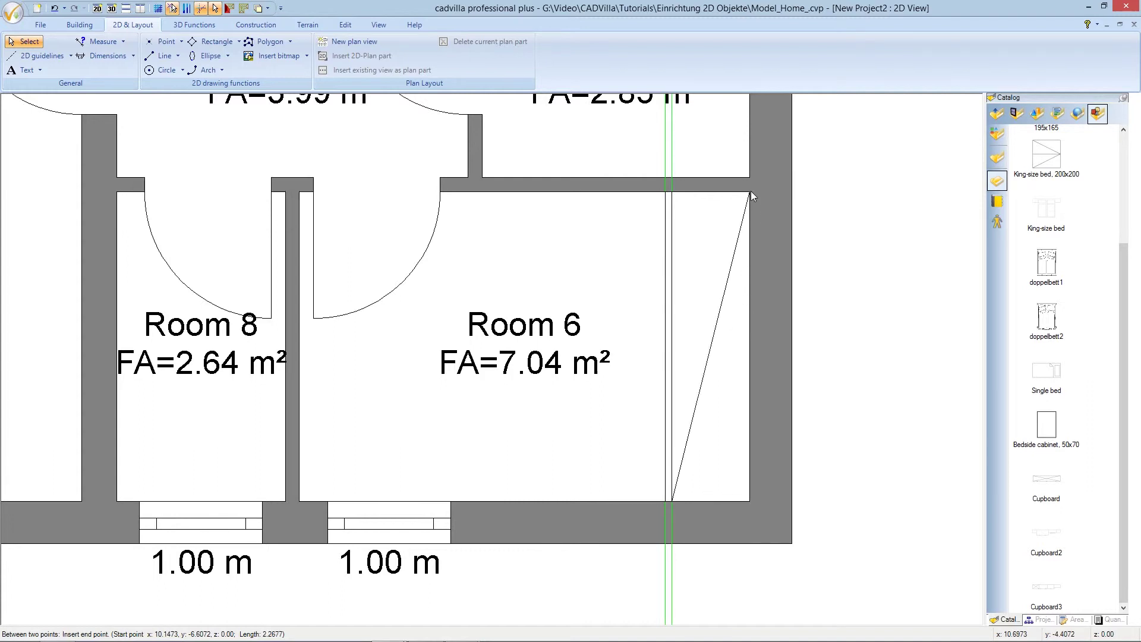
left_click(673, 193)
left_click(675, 200)
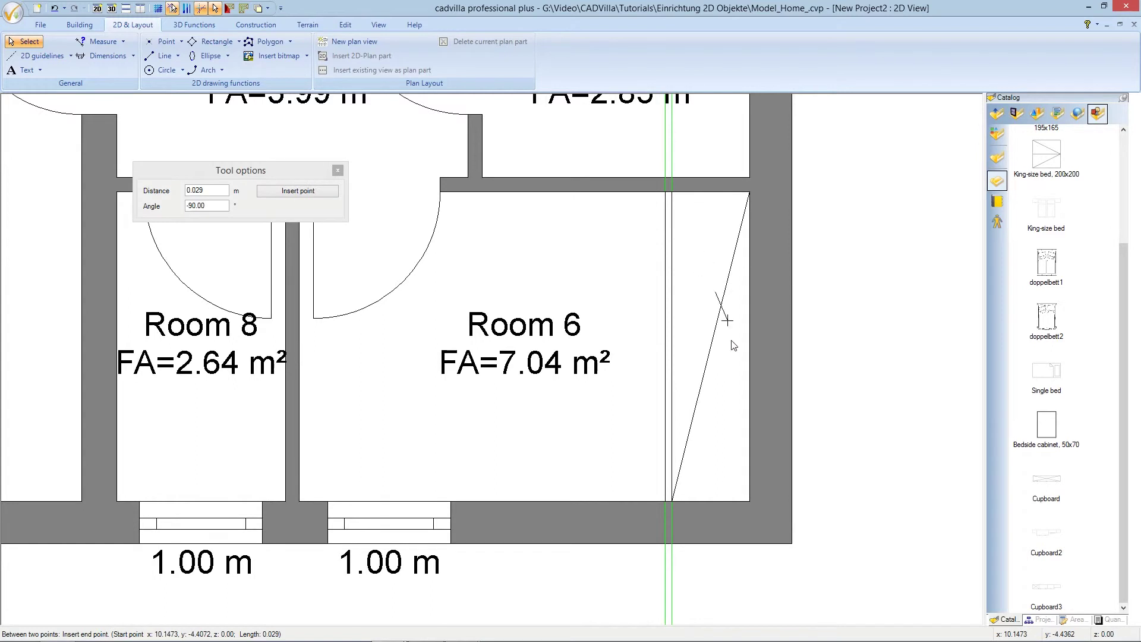
left_click(748, 501)
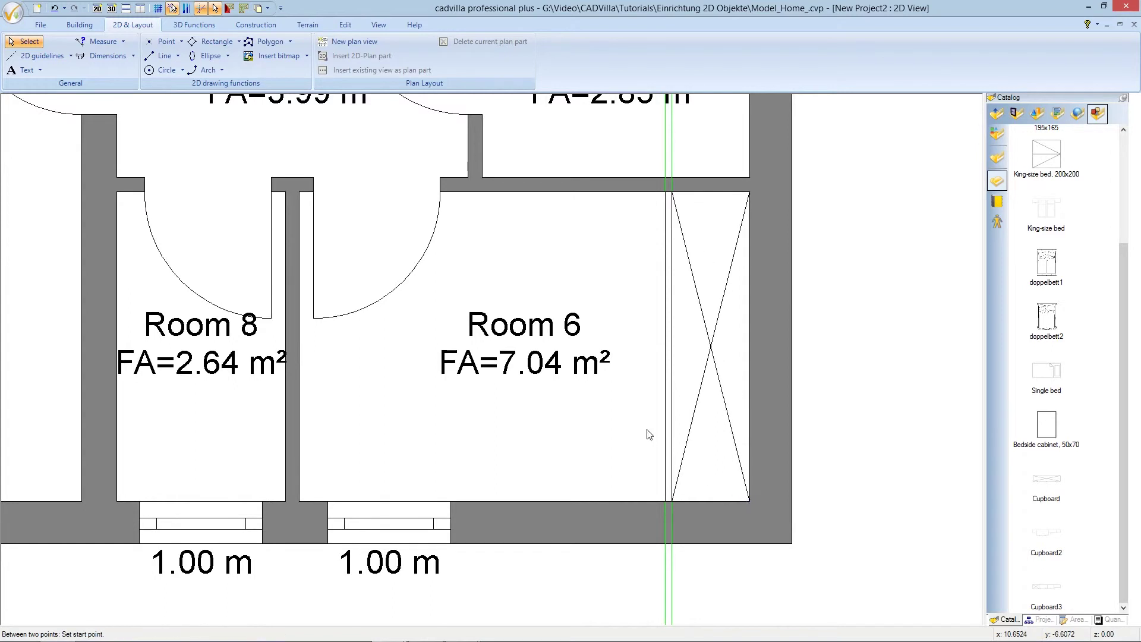
key("Escape")
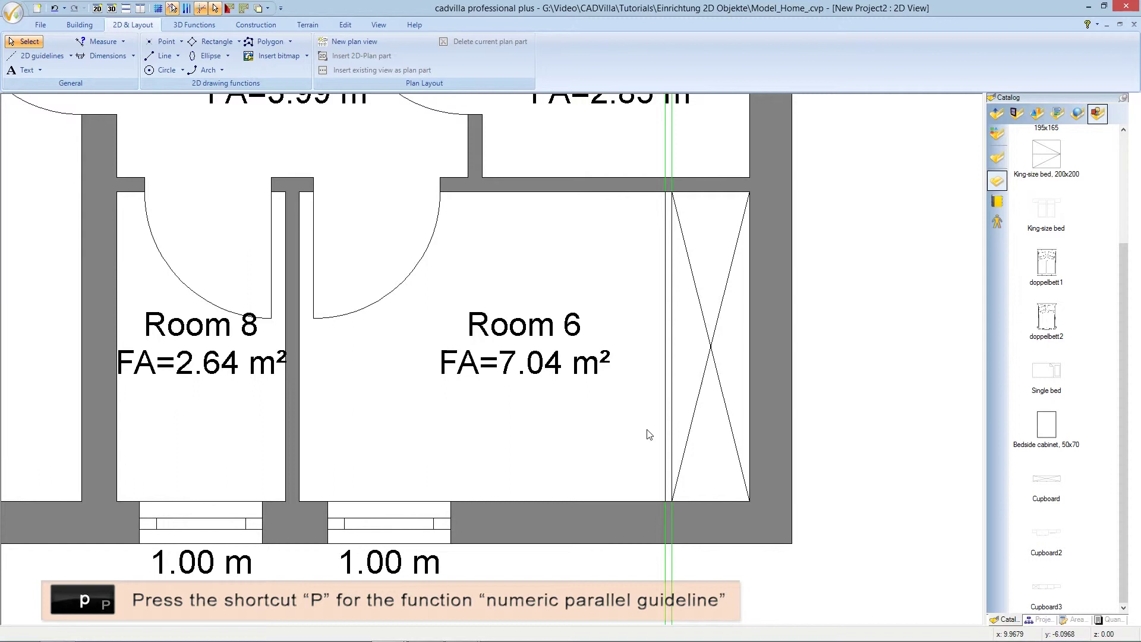
Insert a numeric parallel guideline 1.10 m above the inner edge of Room 6's lower wall
key("p")
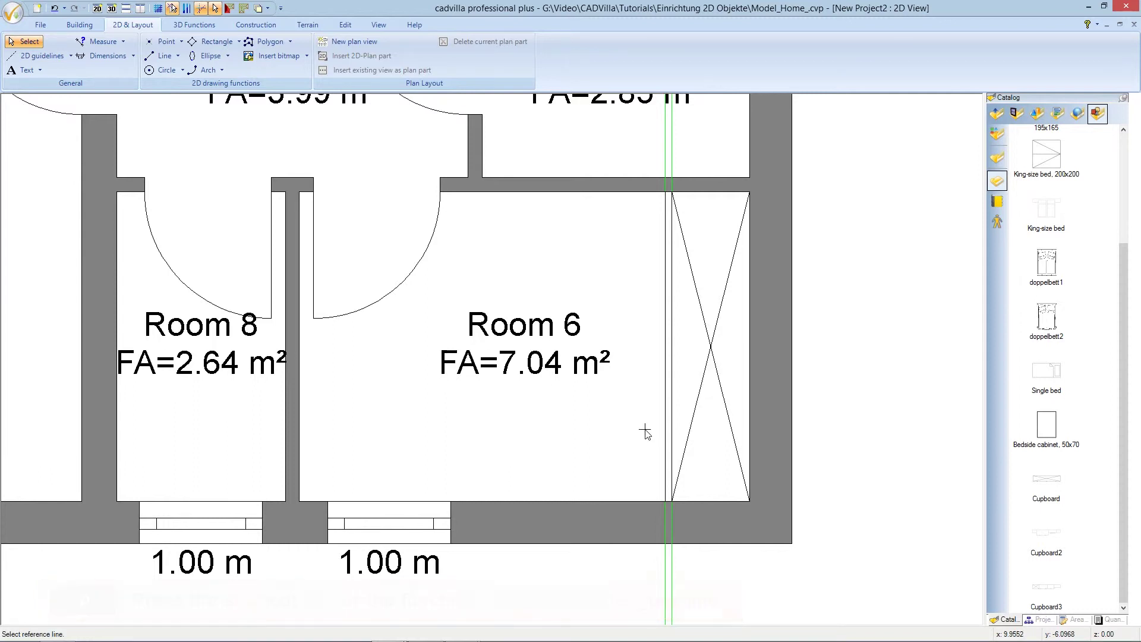
left_click(640, 499)
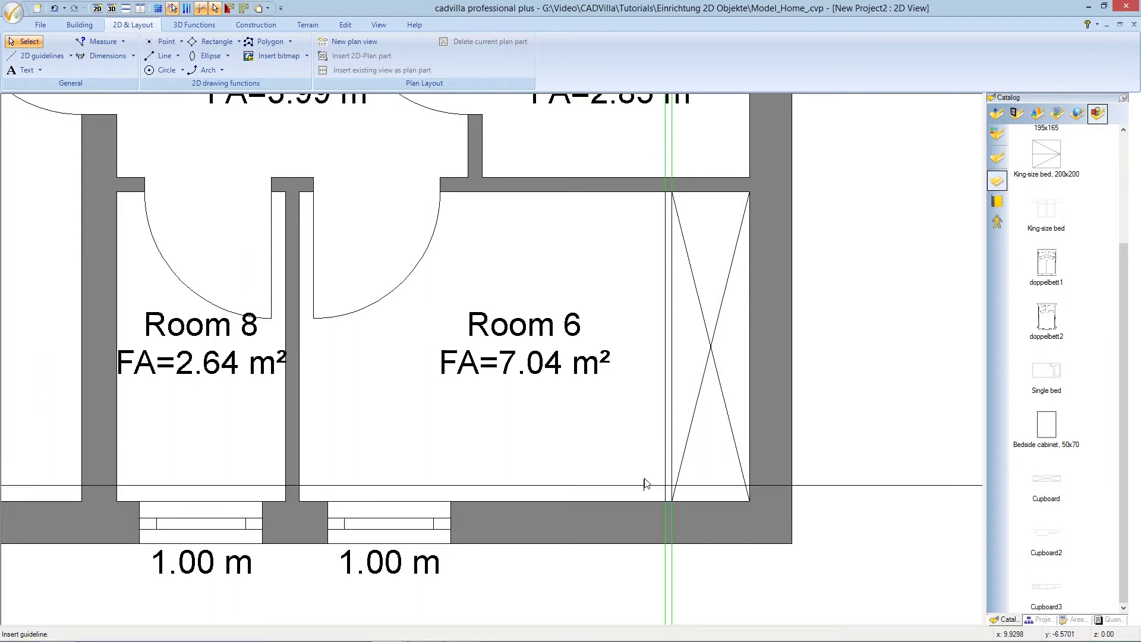
left_click(645, 443)
type("1,10")
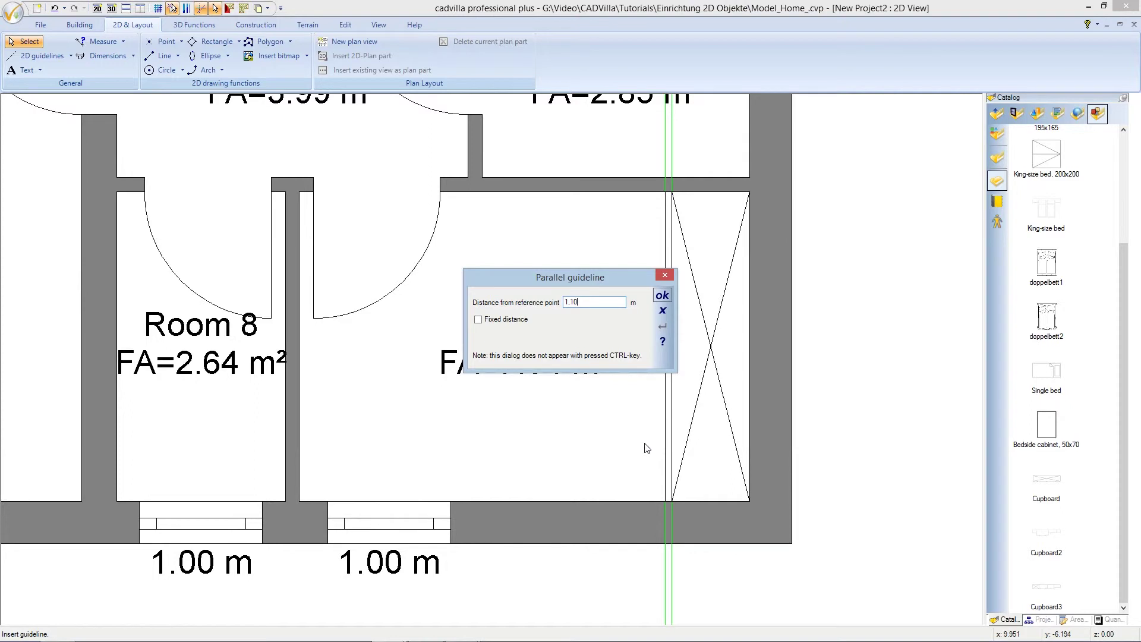
key("Return")
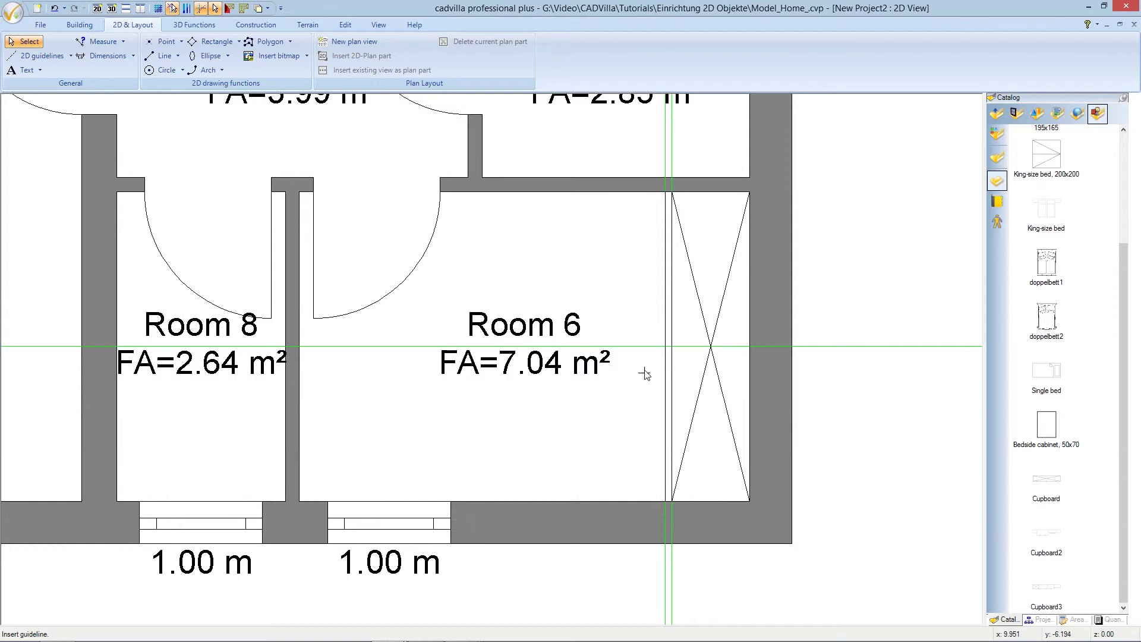
Insert two horizontal parallel guidelines above the middle guideline, each 0.05 m above the previous one
left_click(640, 344)
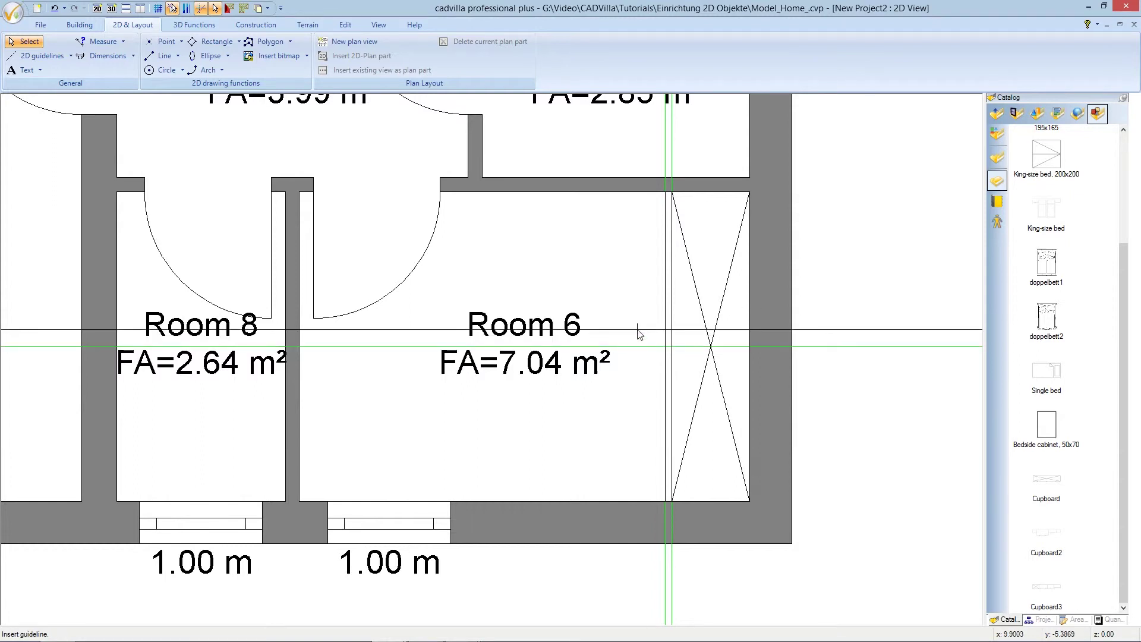
left_click(640, 332)
type("0,05")
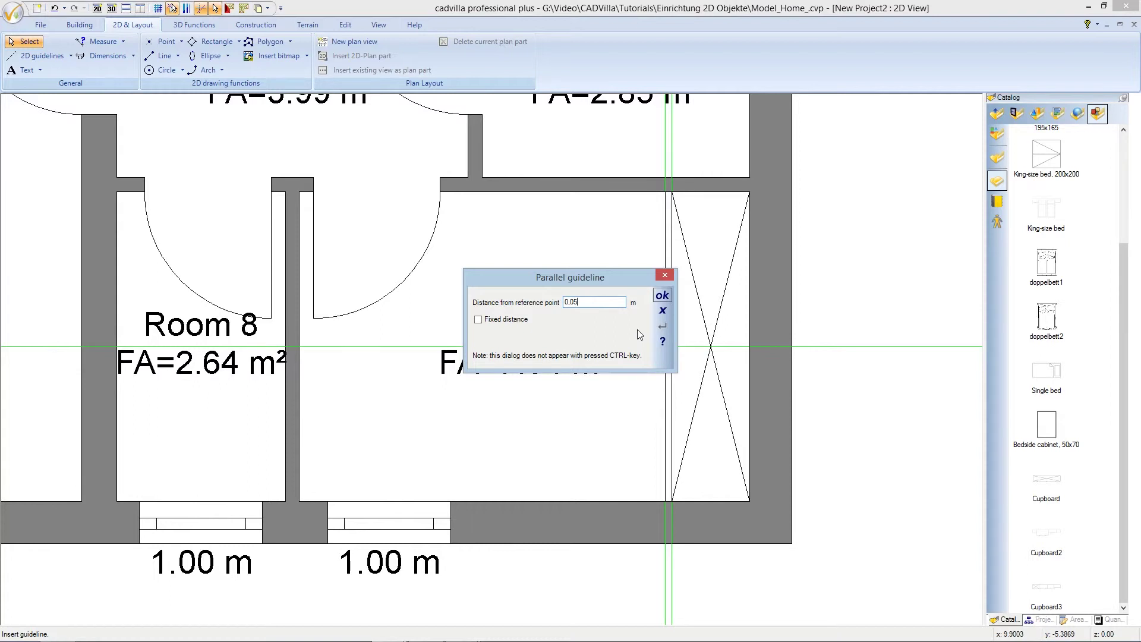
left_click(658, 297)
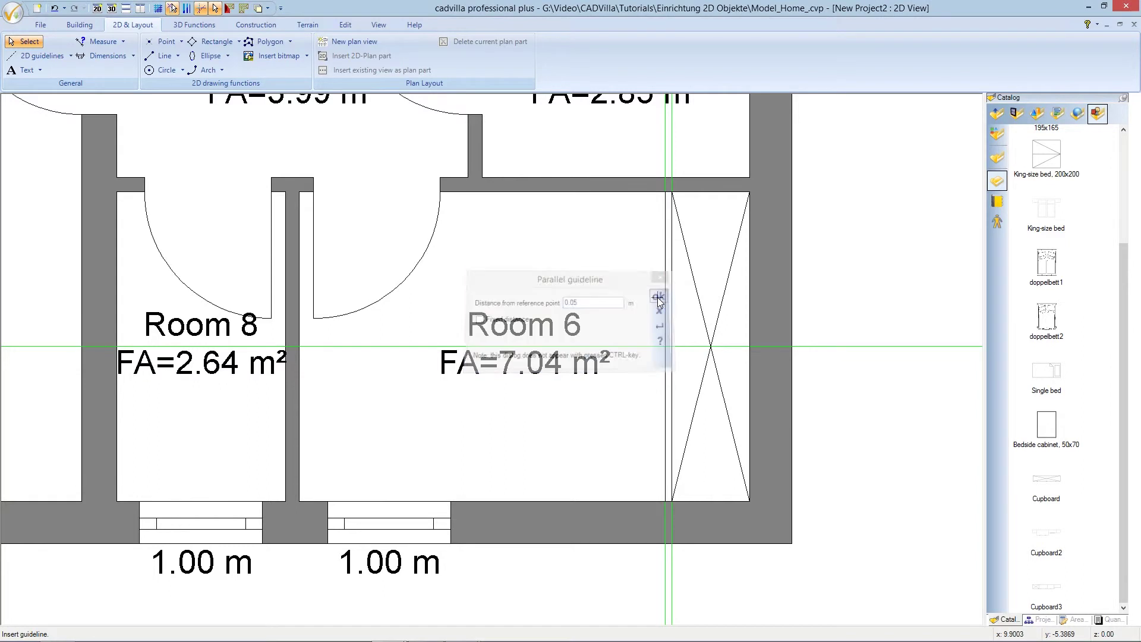
left_click(650, 340)
left_click(650, 329)
type("0,05")
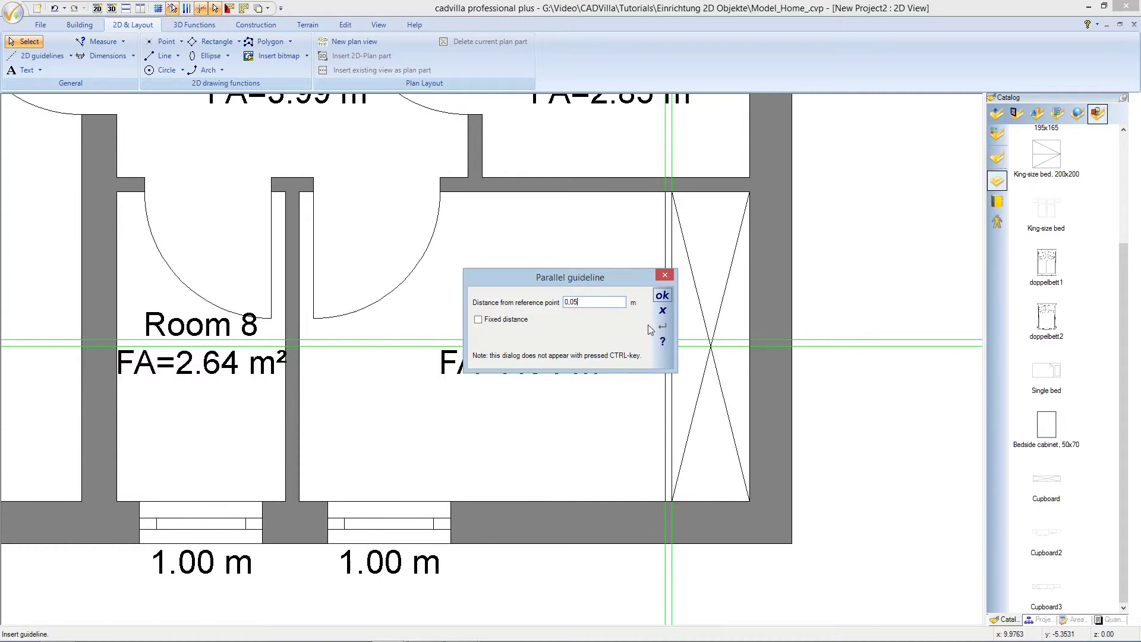
key("Return")
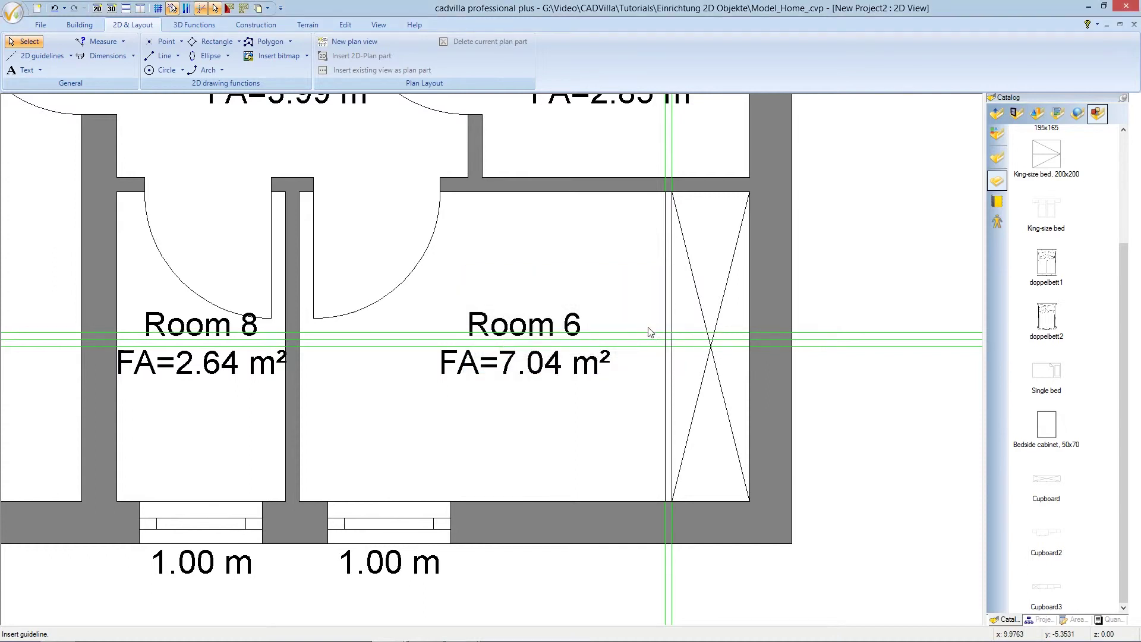
Insert two horizontal parallel guidelines below the middle guideline in Room 6, each 0.05 m below the previous one
left_click(649, 346)
left_click(645, 360)
type("0.05")
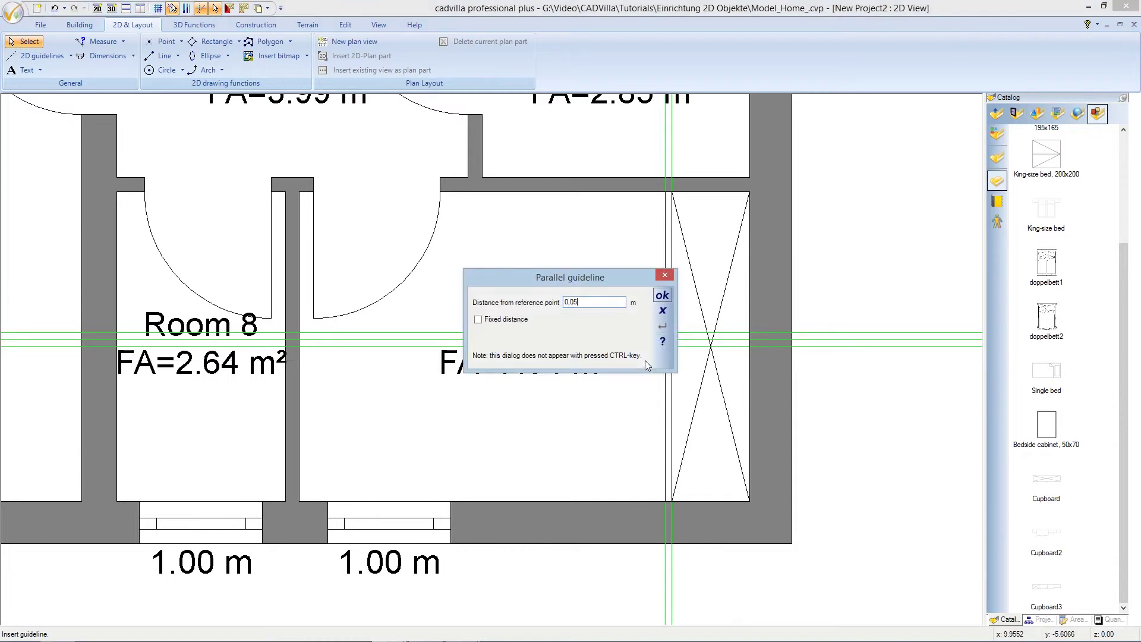
key("Return")
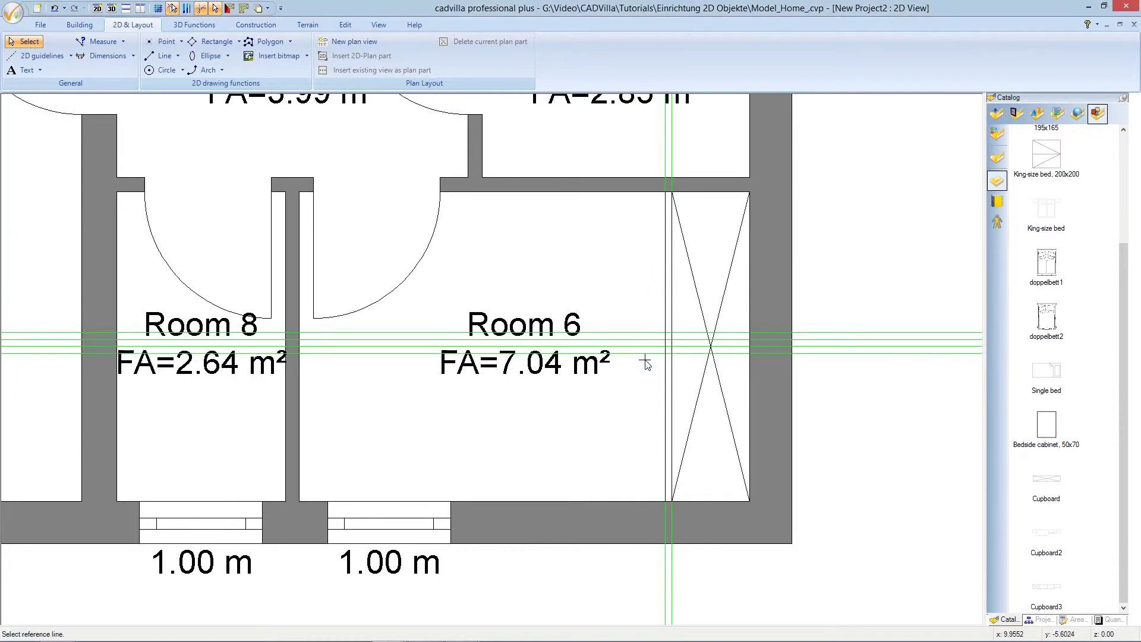
left_click(646, 355)
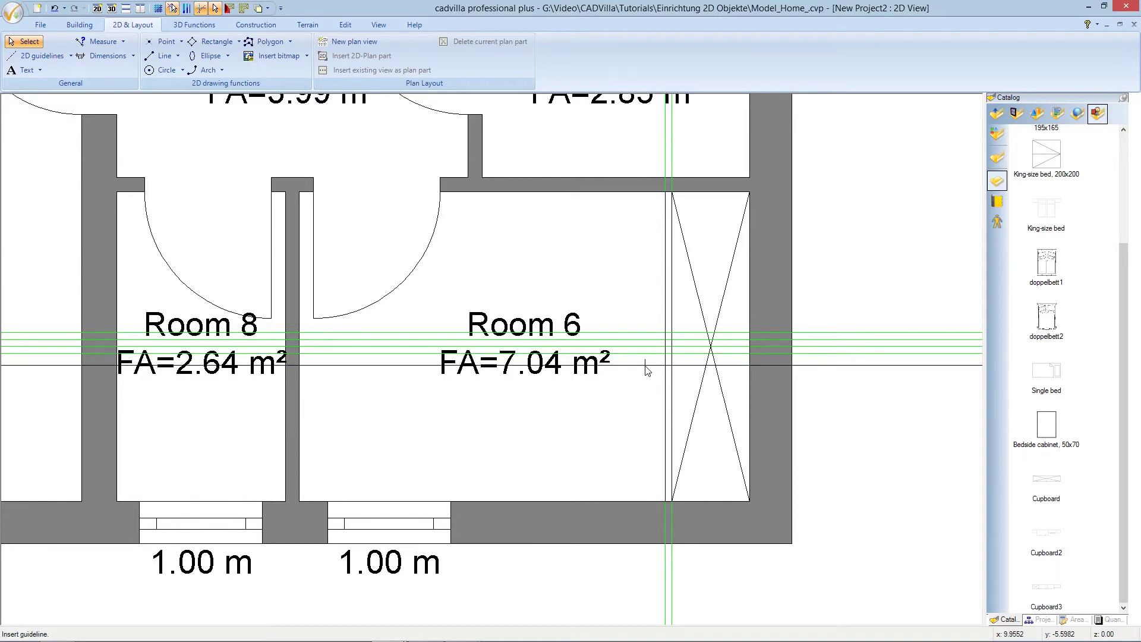
left_click(647, 370)
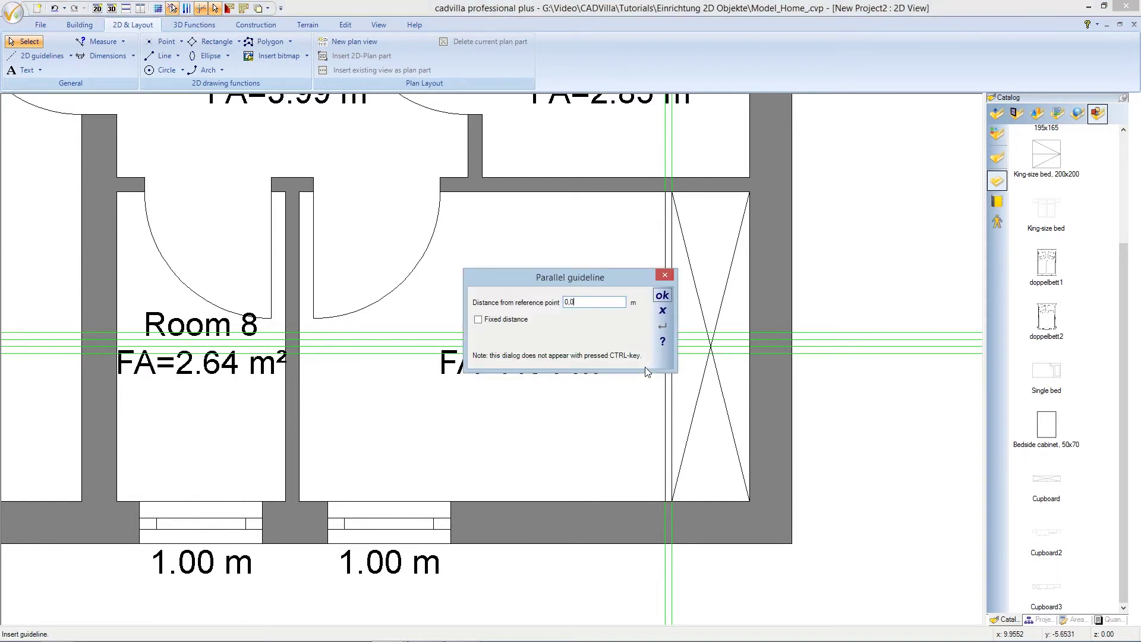
key("Return")
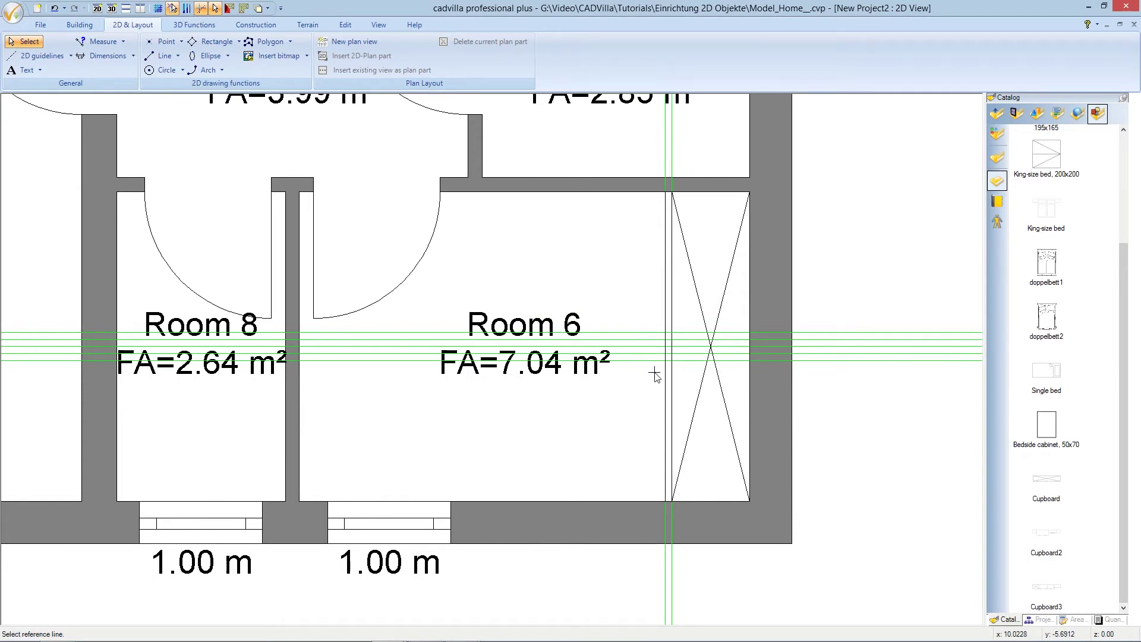
Insert a vertical parallel guideline 0.05 m to the left of the cabinet rectangle's left edge and leave the guideline tool
left_click(664, 373)
left_click(650, 371)
type("0,05")
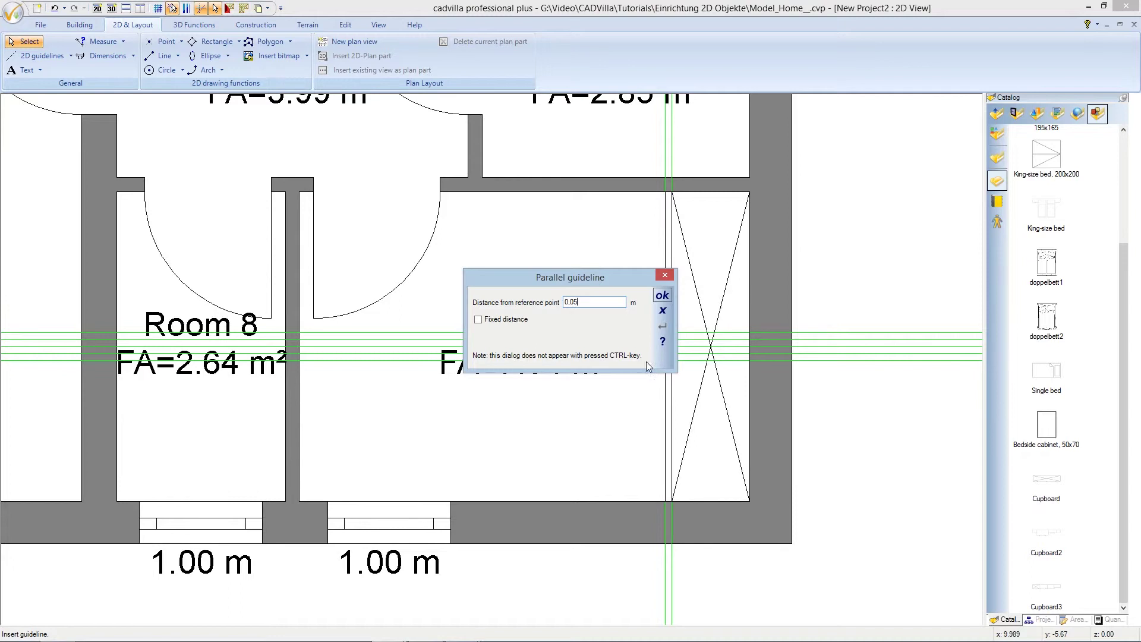
left_click(662, 296)
key("Escape")
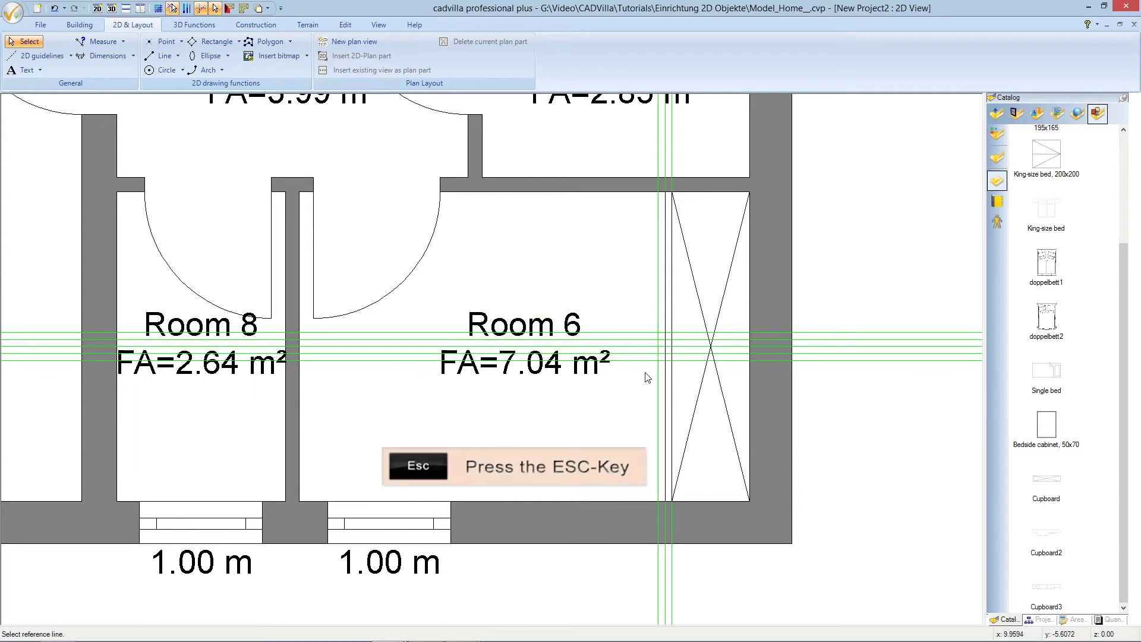
key("Escape")
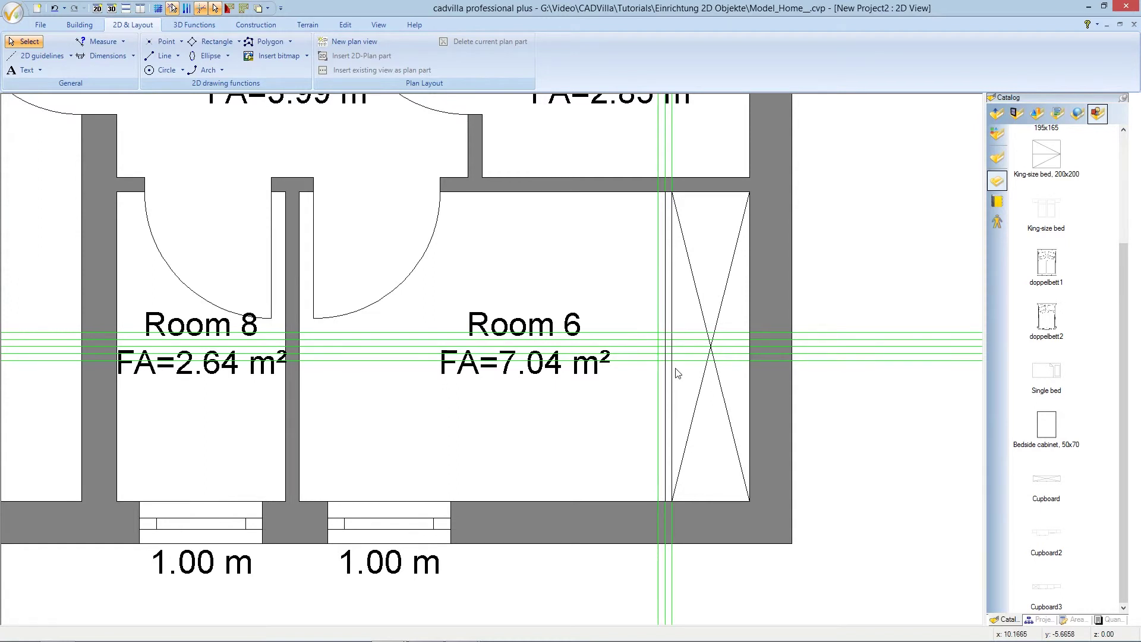
Draw two 0.05 x 0.05 m rectangles against the cabinet's left edge, between the upper two and the lower two horizontal guidelines
scroll(681, 369, "up", 1)
scroll(682, 373, "up", 3)
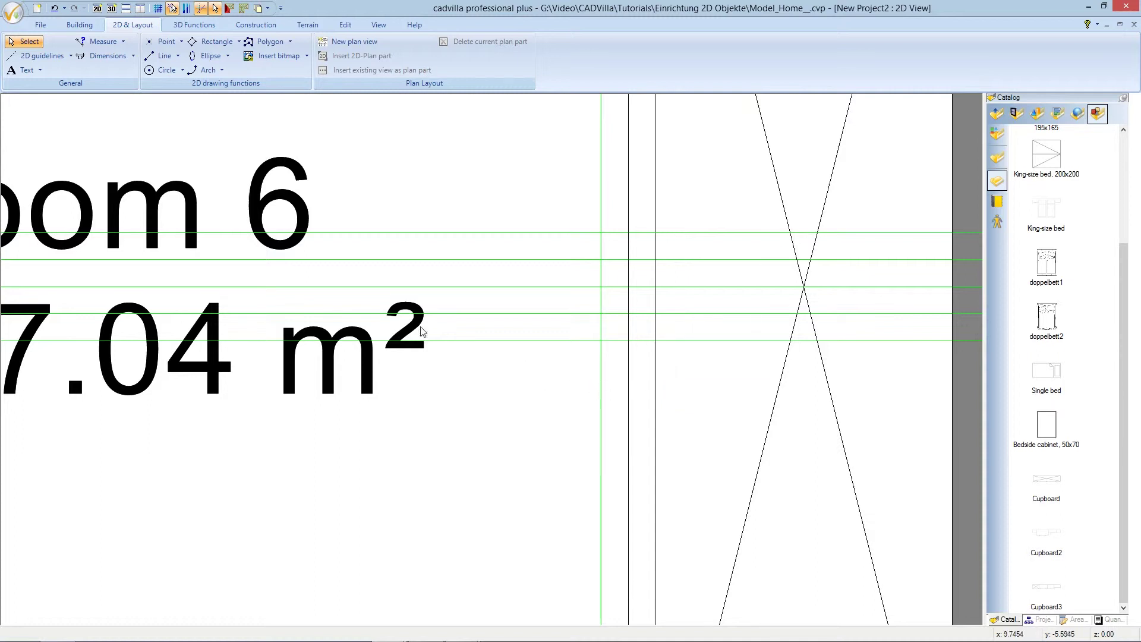
left_click(237, 43)
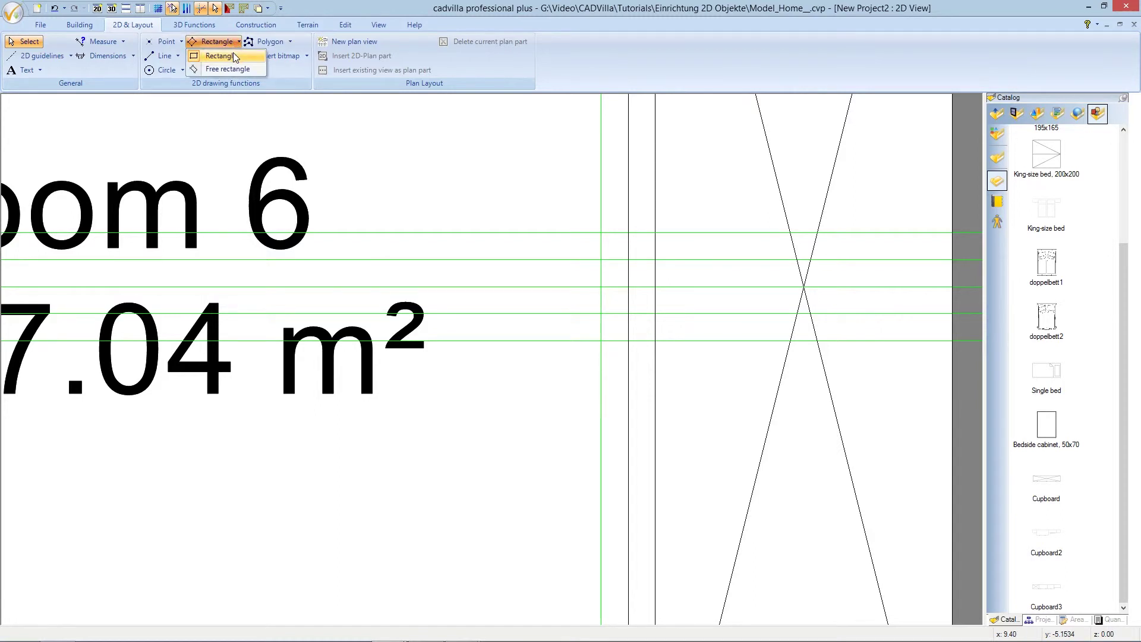
left_click(248, 60)
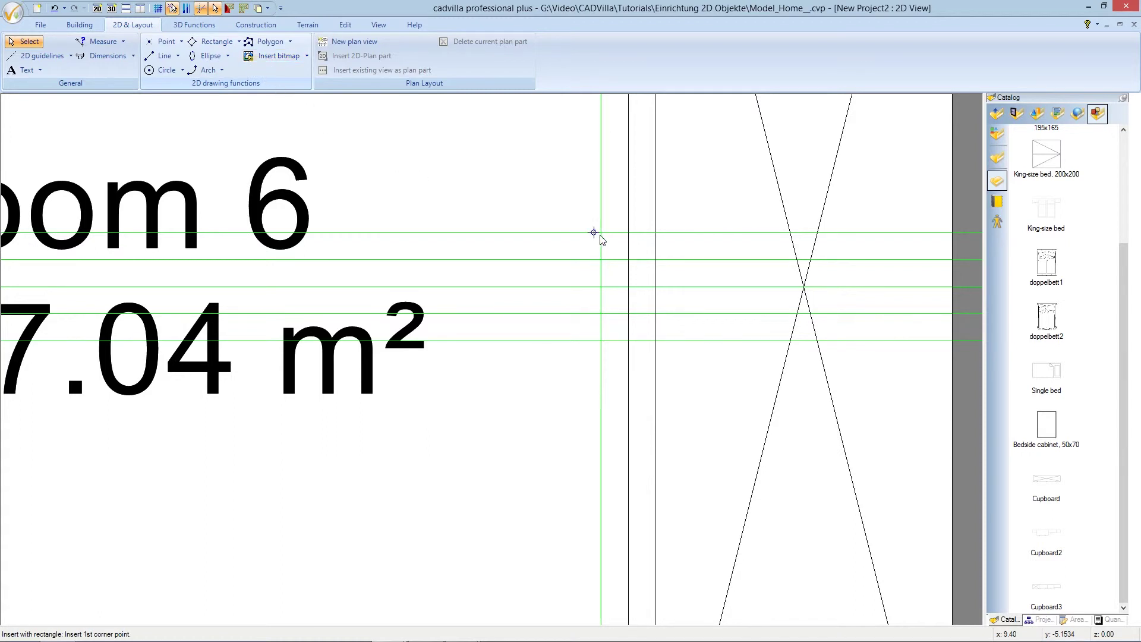
left_click(621, 259)
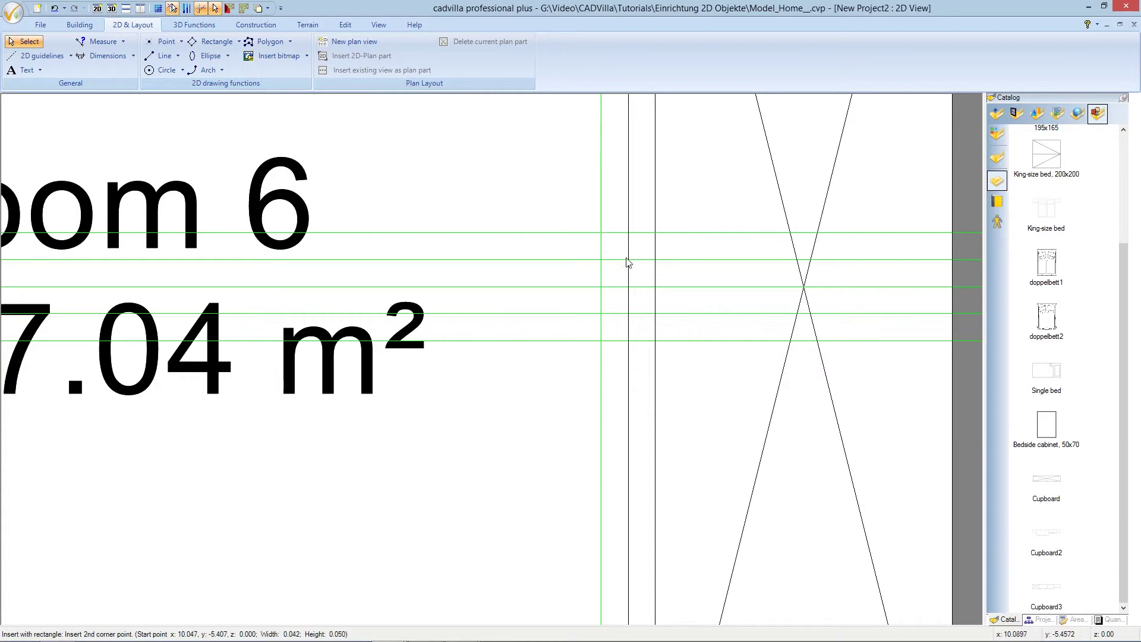
left_click(624, 261)
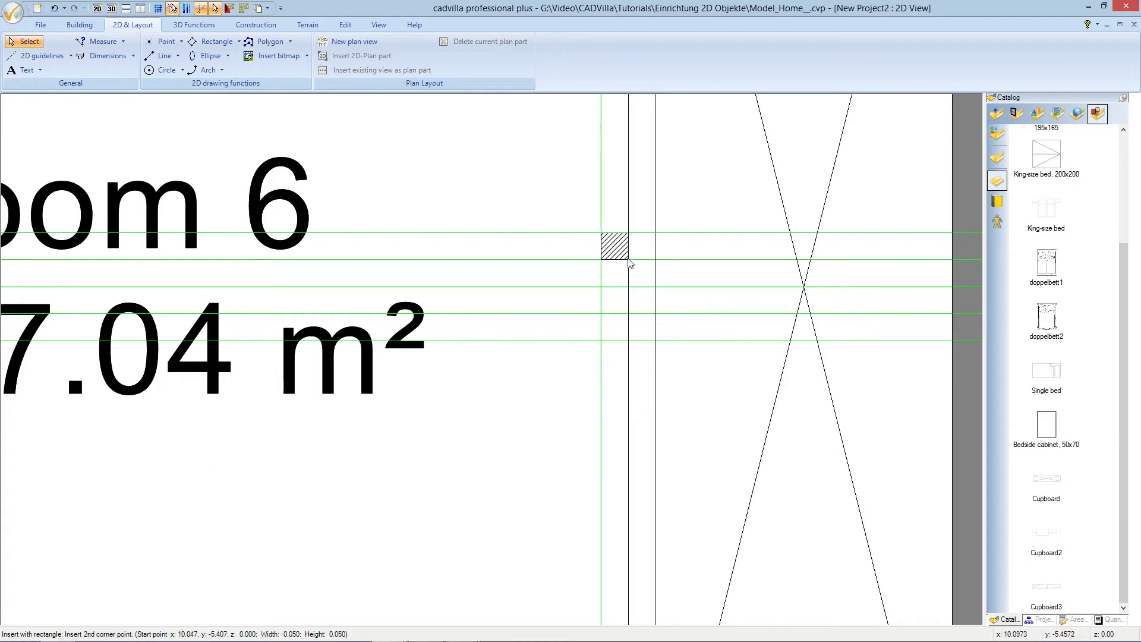
left_click(604, 312)
left_click(628, 340)
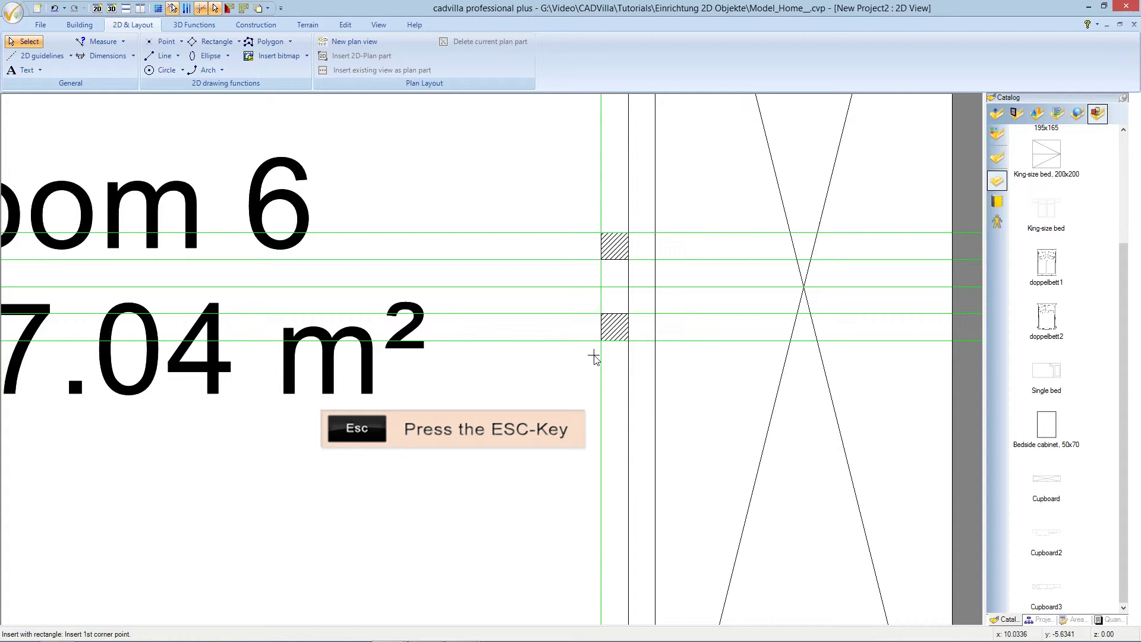
key("Escape")
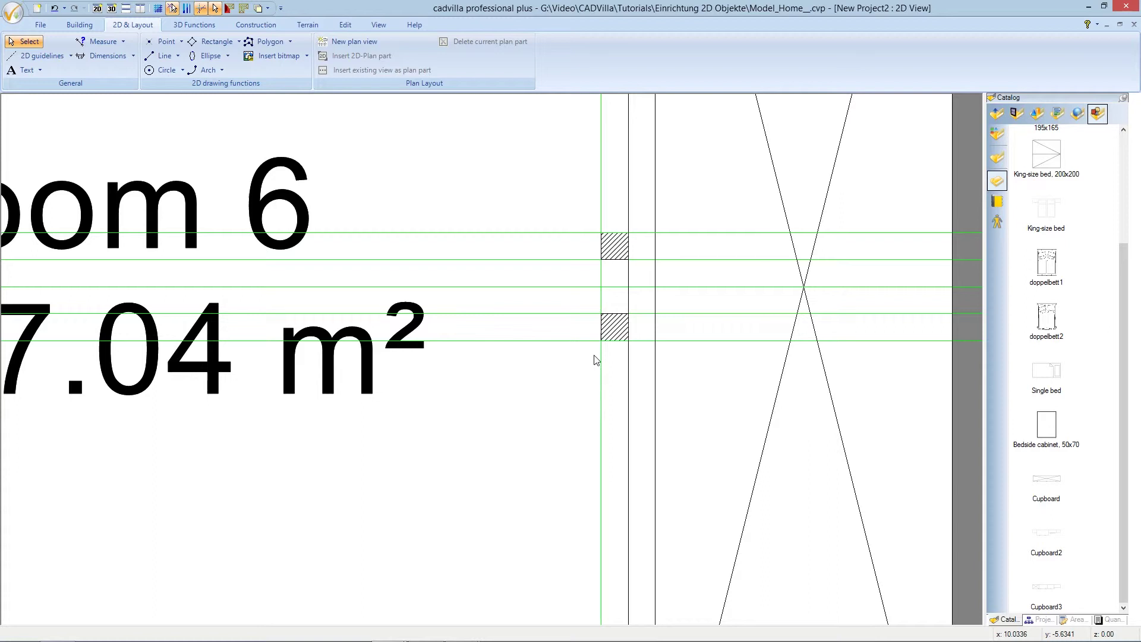
Change the upper small handle rectangle's filling to the Monochrom style with a silver fill color and deselect it
left_click(613, 253)
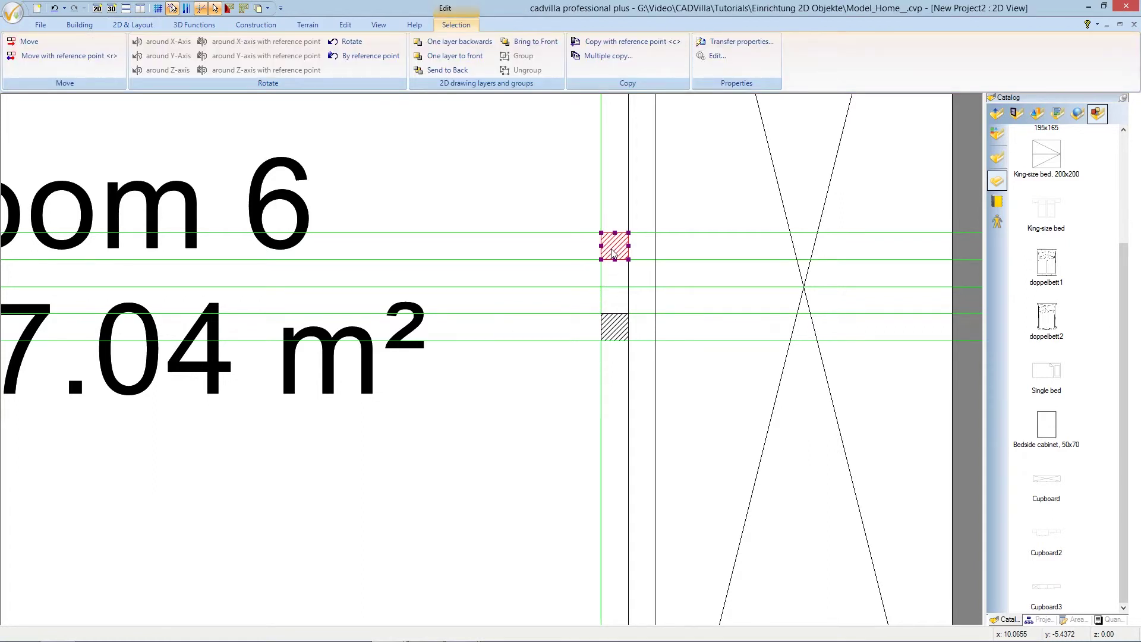
right_click(613, 253)
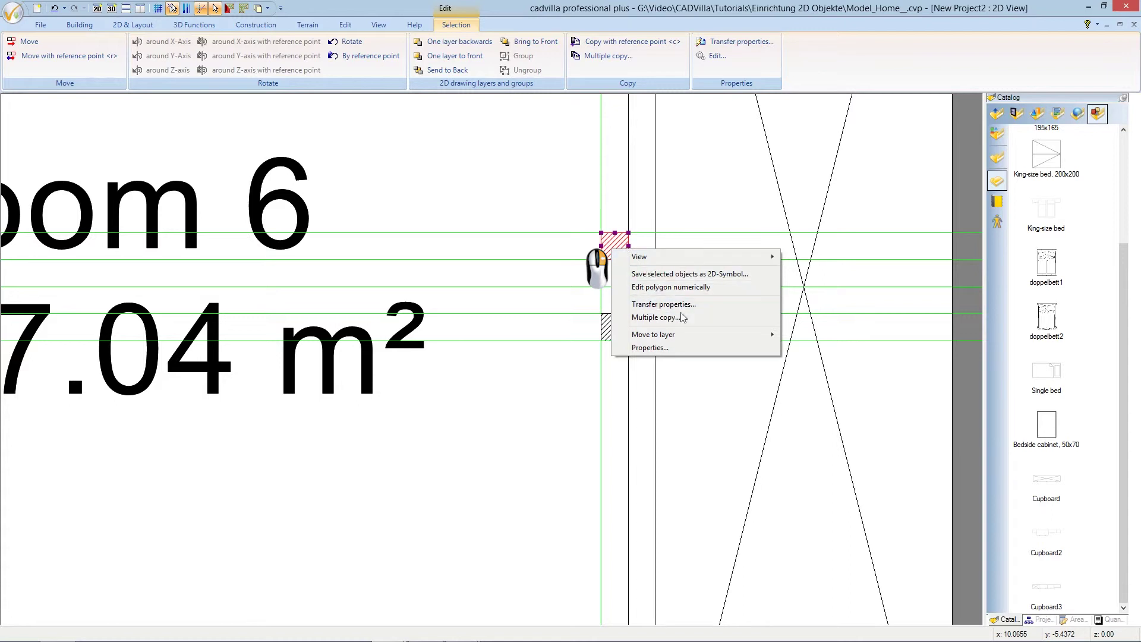
left_click(692, 350)
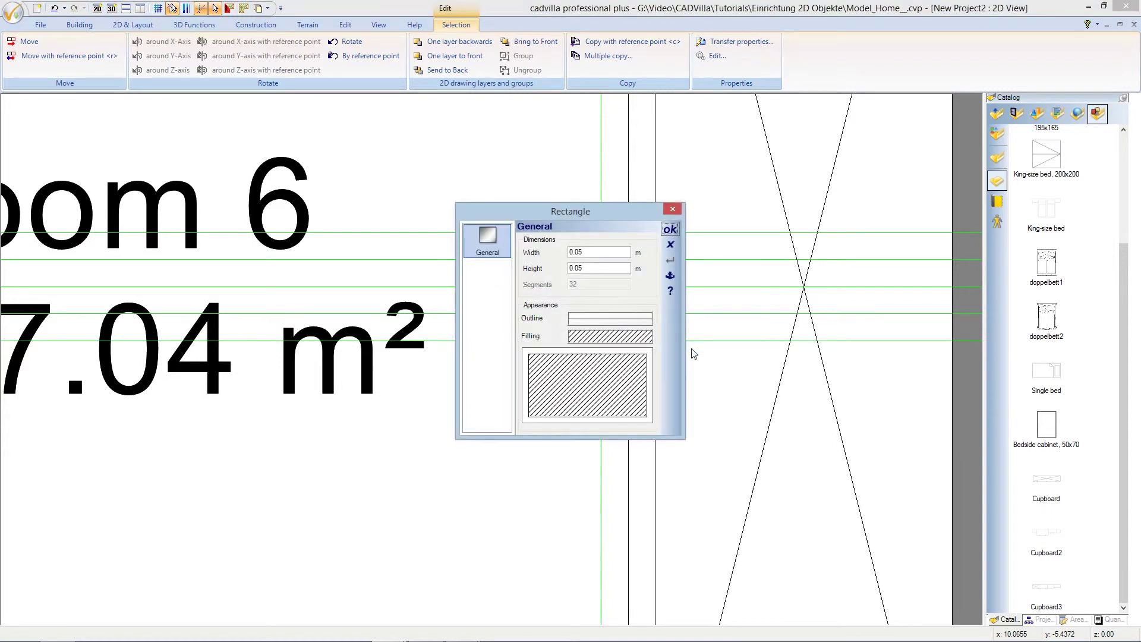
left_click(642, 345)
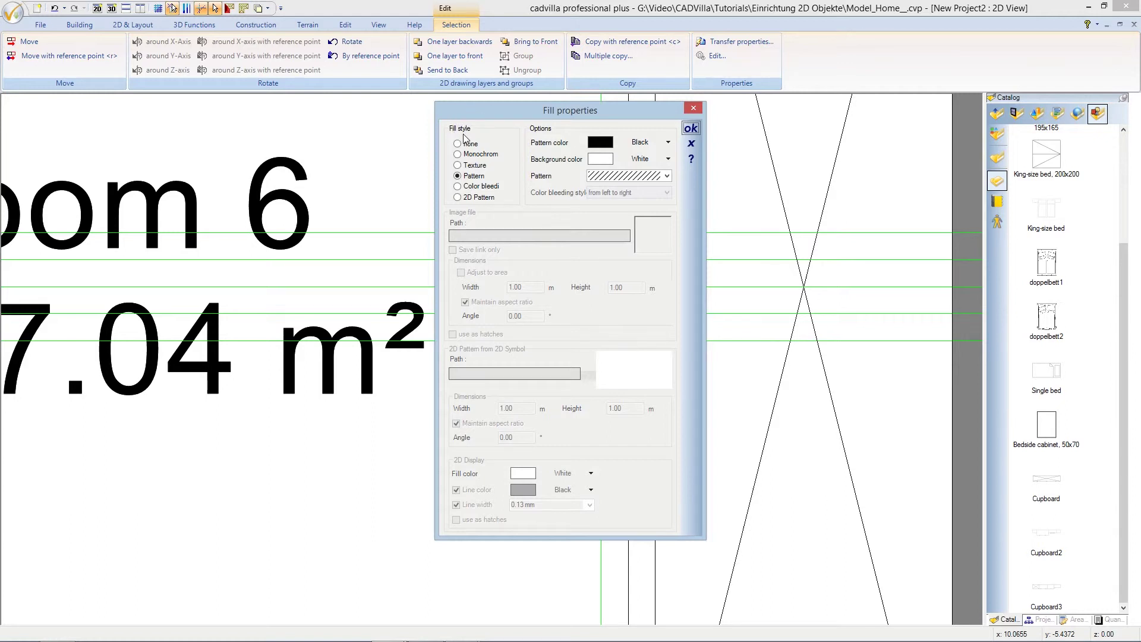
left_click(458, 154)
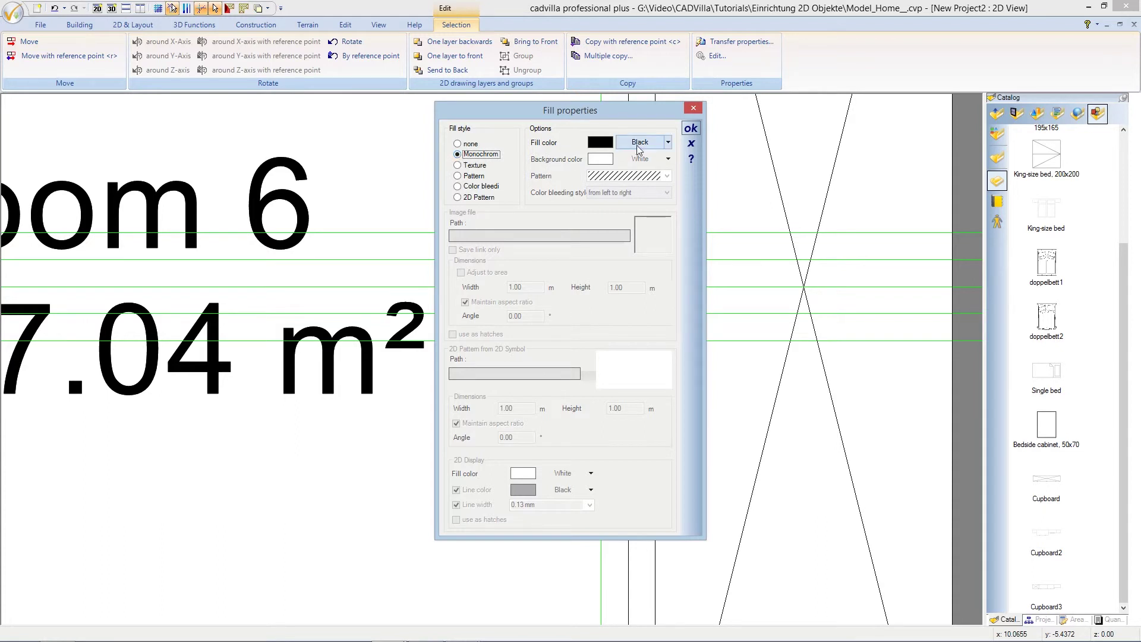
left_click(640, 145)
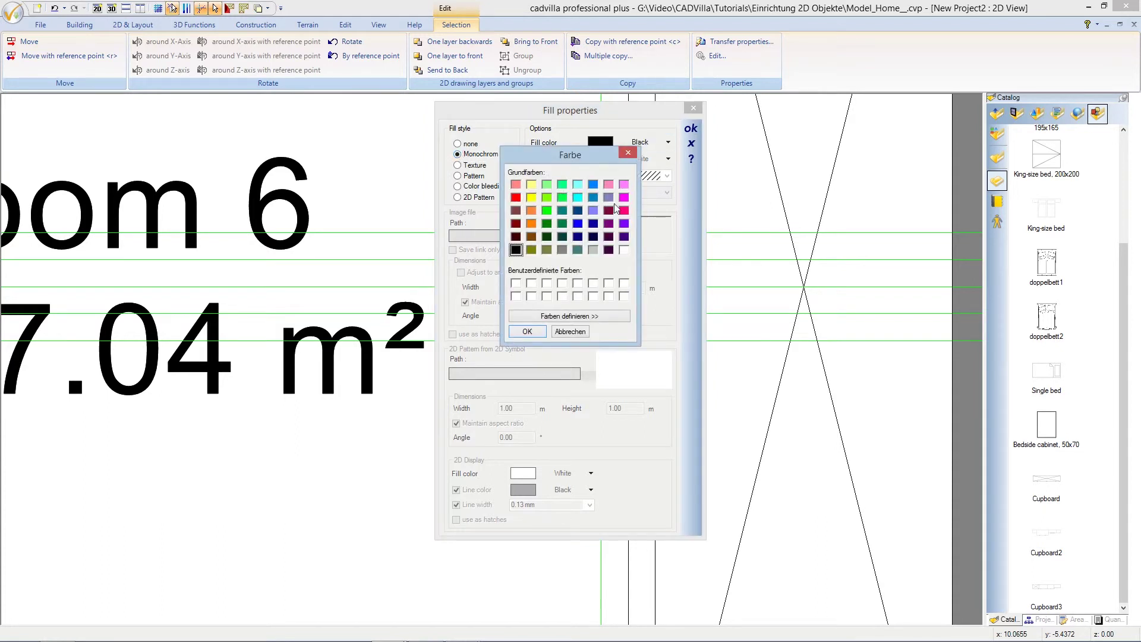
left_click(594, 250)
left_click(541, 331)
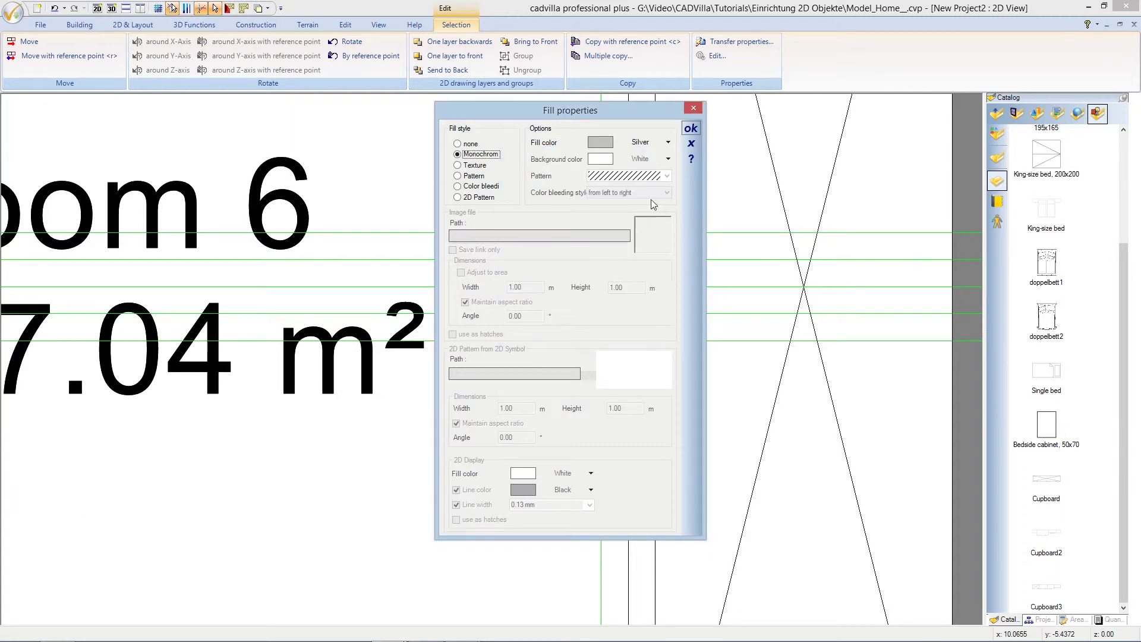
left_click(690, 130)
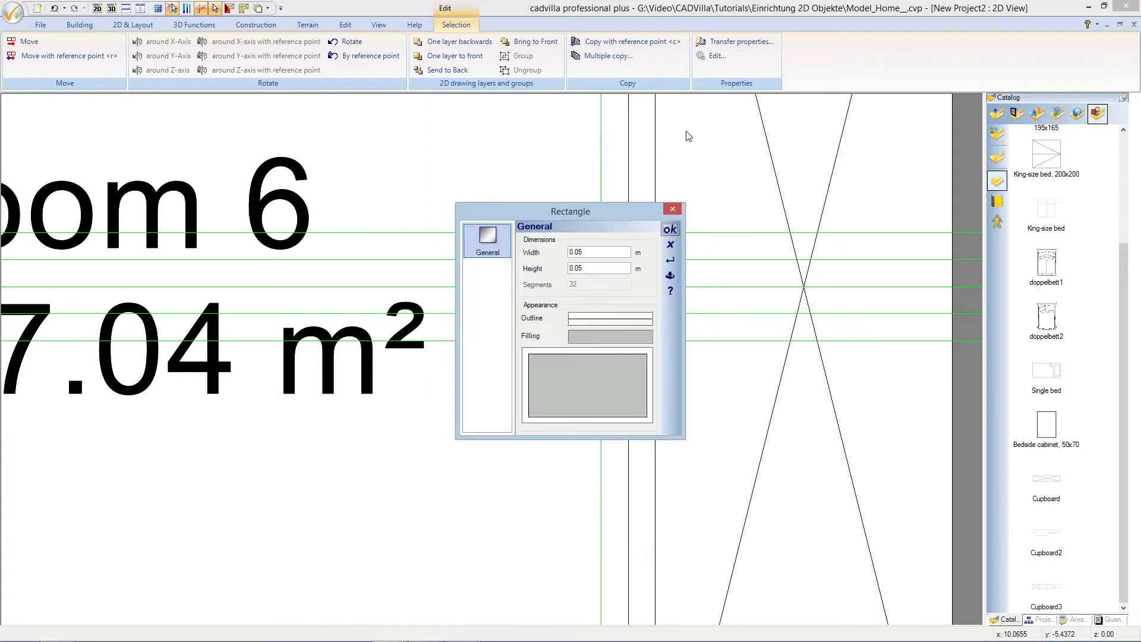
left_click(669, 230)
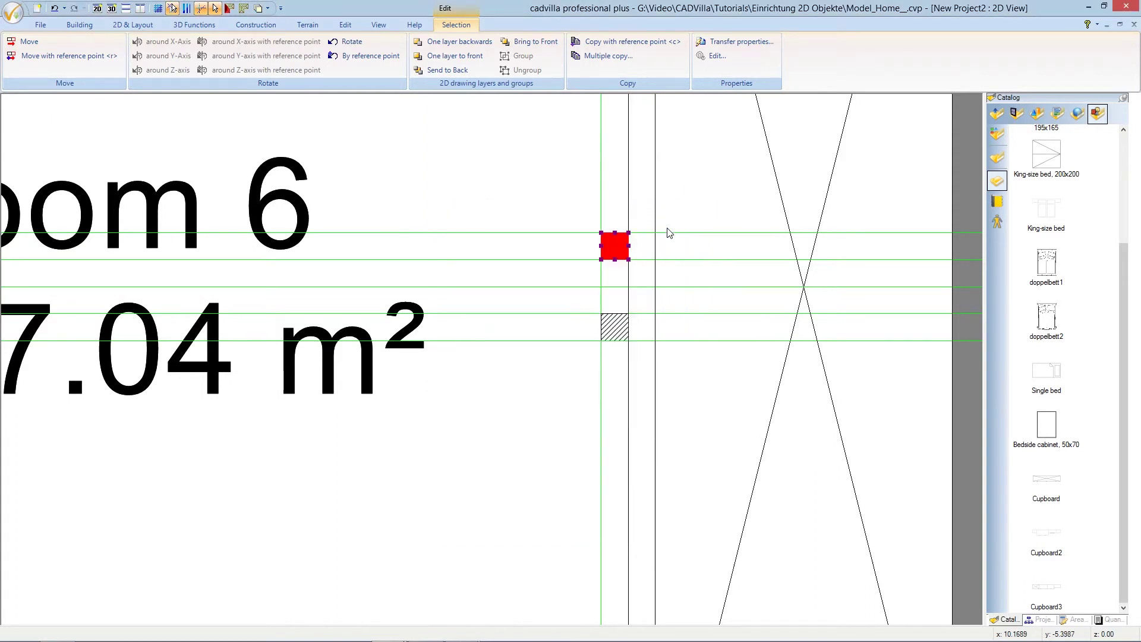
right_click(669, 233)
key("Escape")
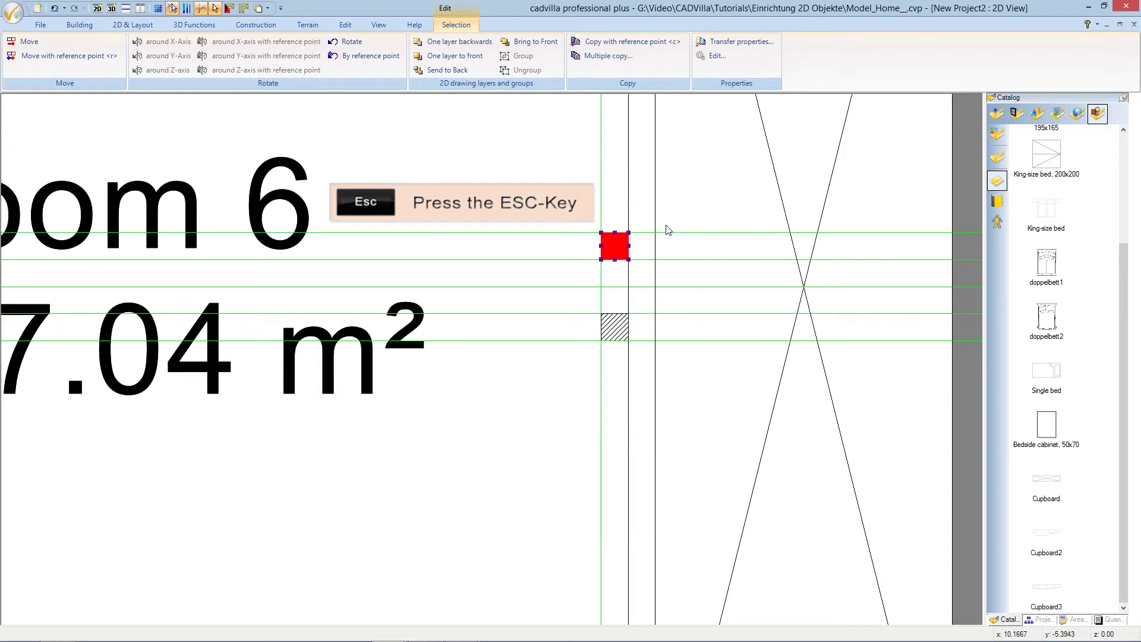
key("Escape")
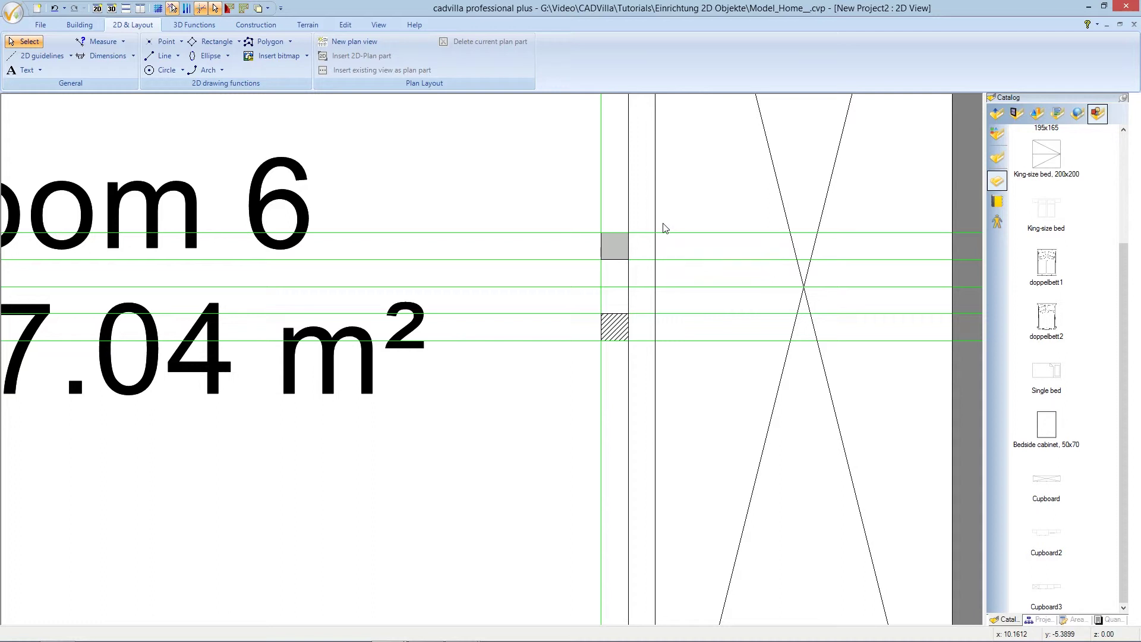
Transfer the fill properties of the upper handle rectangle to the lower handle rectangle using manual target selection
left_click(621, 250)
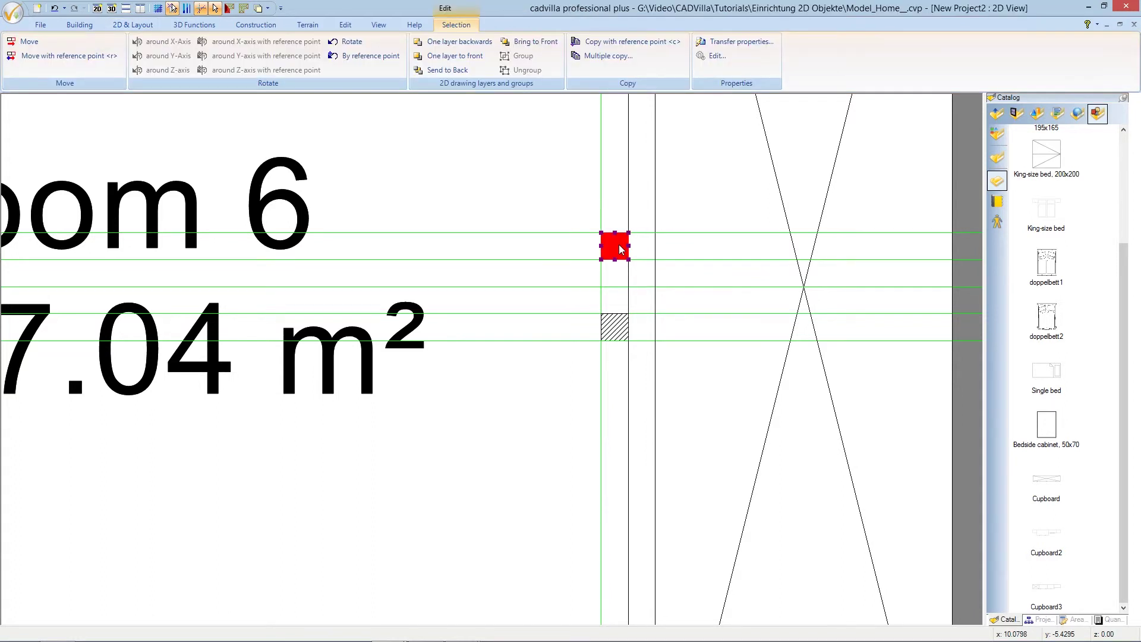
right_click(621, 249)
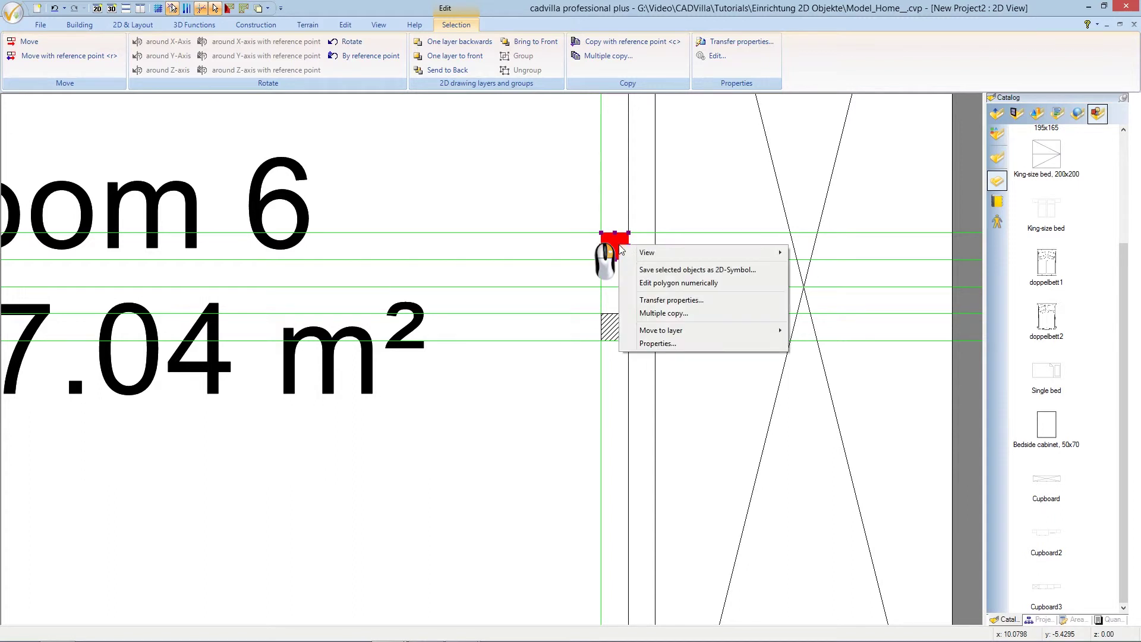
left_click(718, 301)
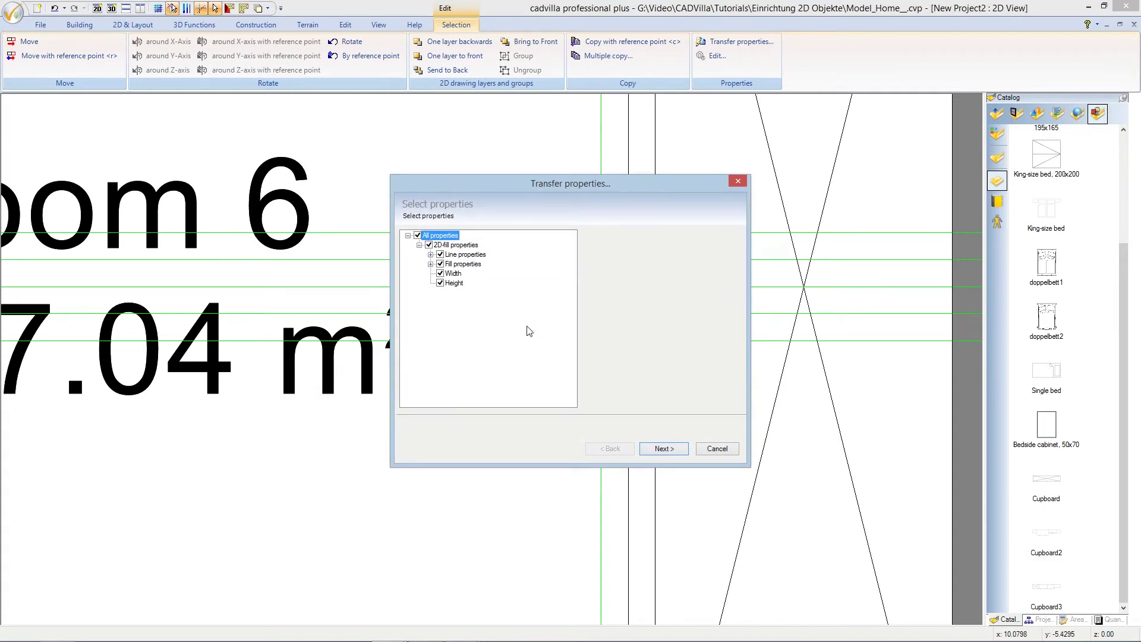
left_click(418, 236)
left_click(664, 449)
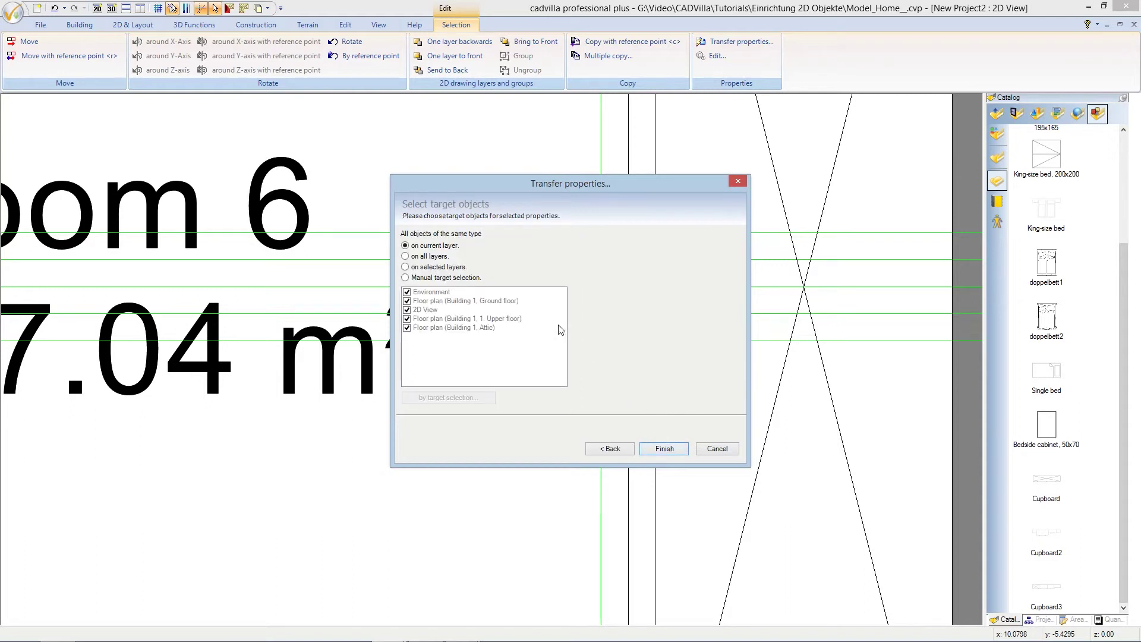
left_click(406, 278)
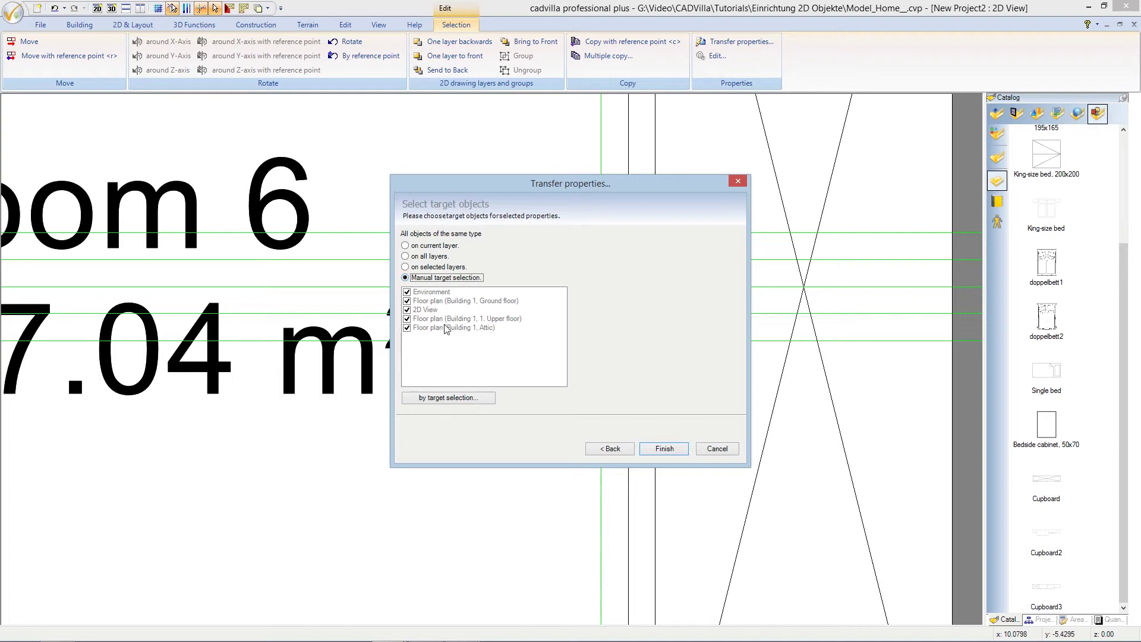
left_click(452, 398)
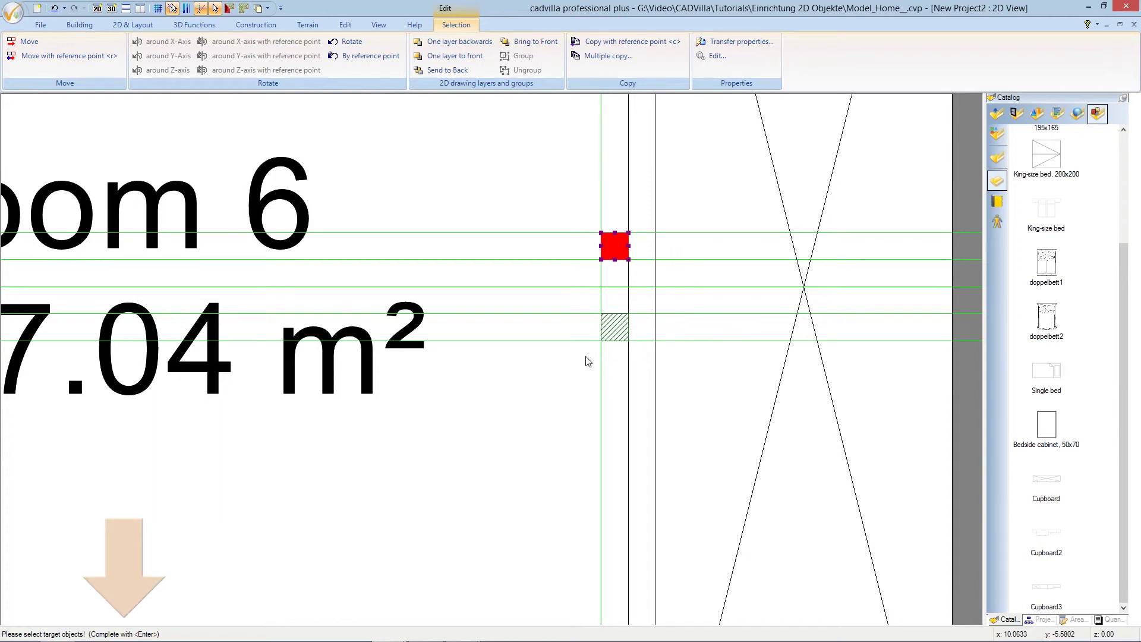
key("Return")
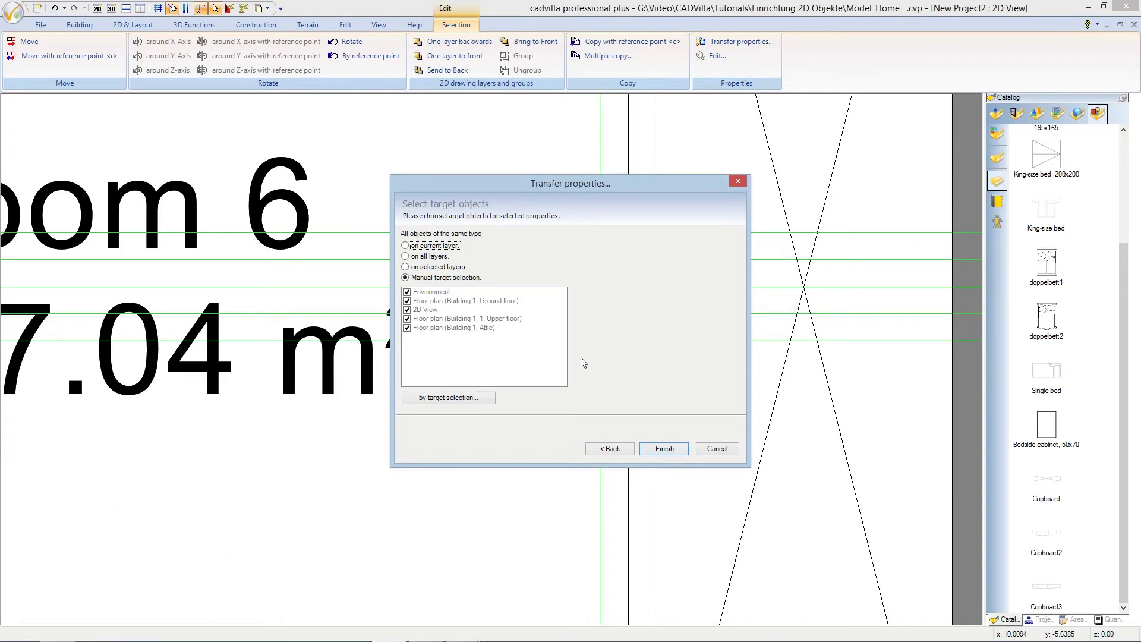
left_click(664, 449)
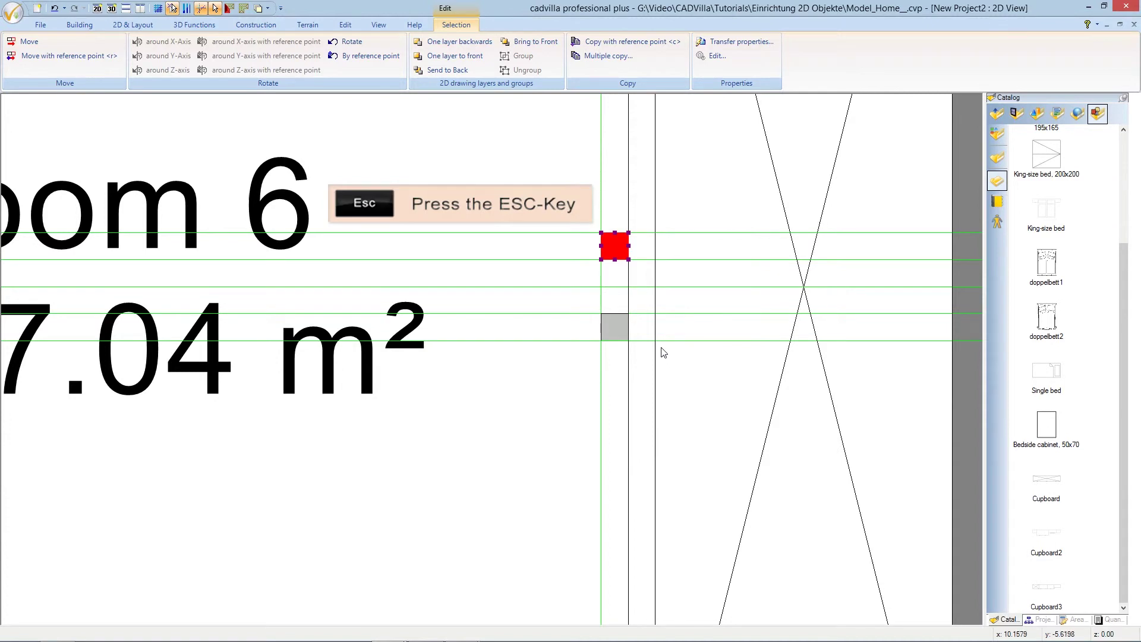
key("Escape")
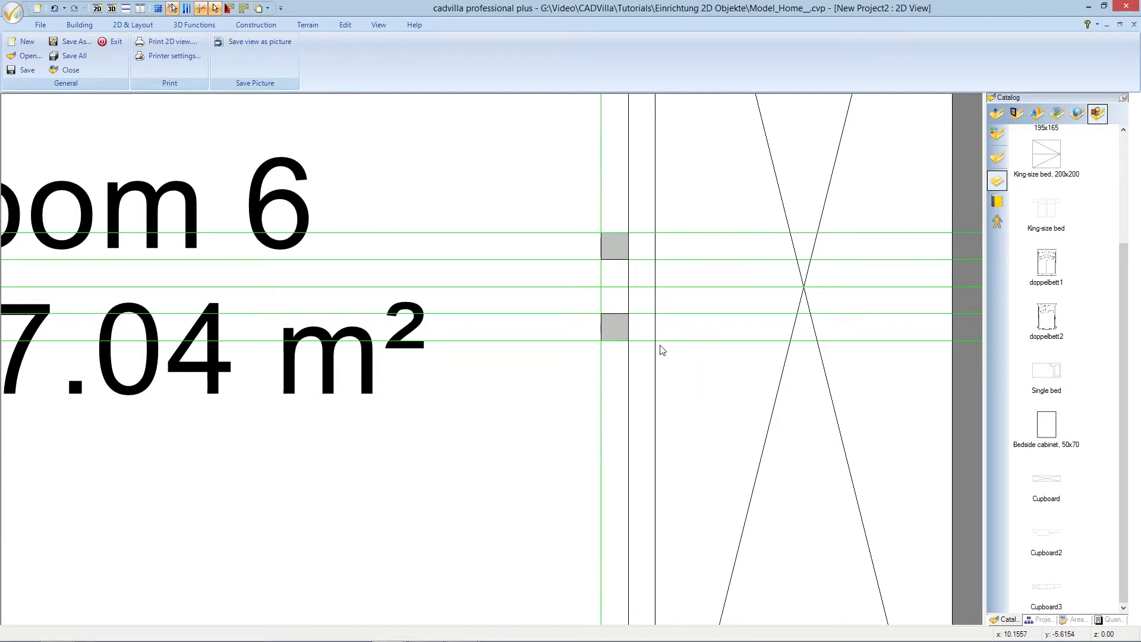
Delete all 2D guidelines on the current layer with the Deleting-Wizard, leaving every other object type excluded
scroll(663, 350, "down", 5)
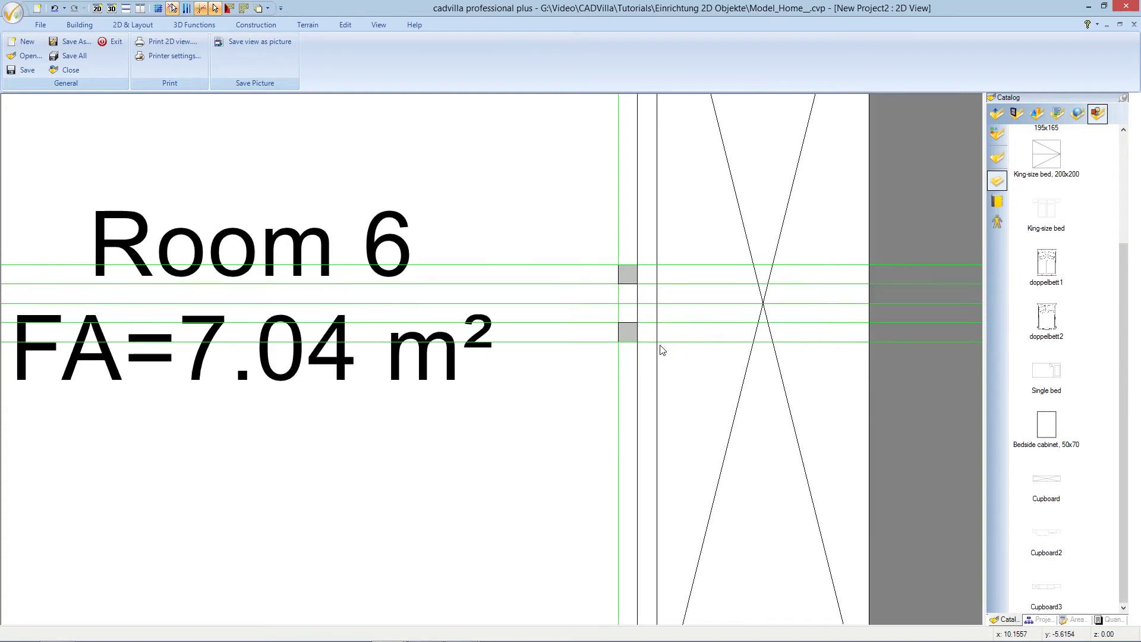
scroll(662, 350, "down", 2)
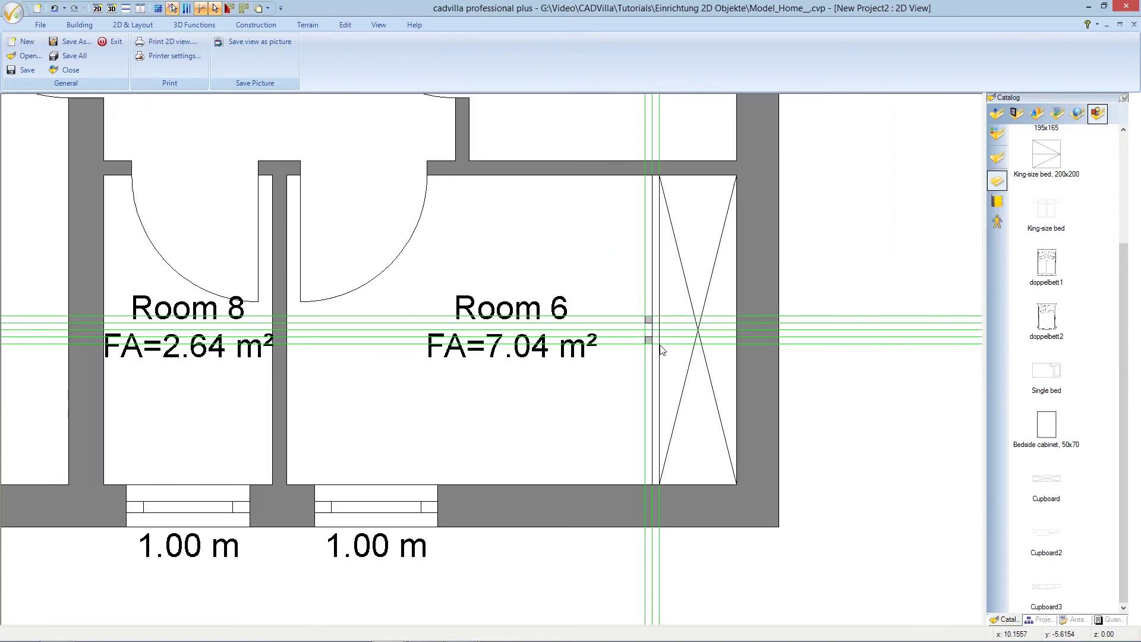
scroll(662, 350, "down", 2)
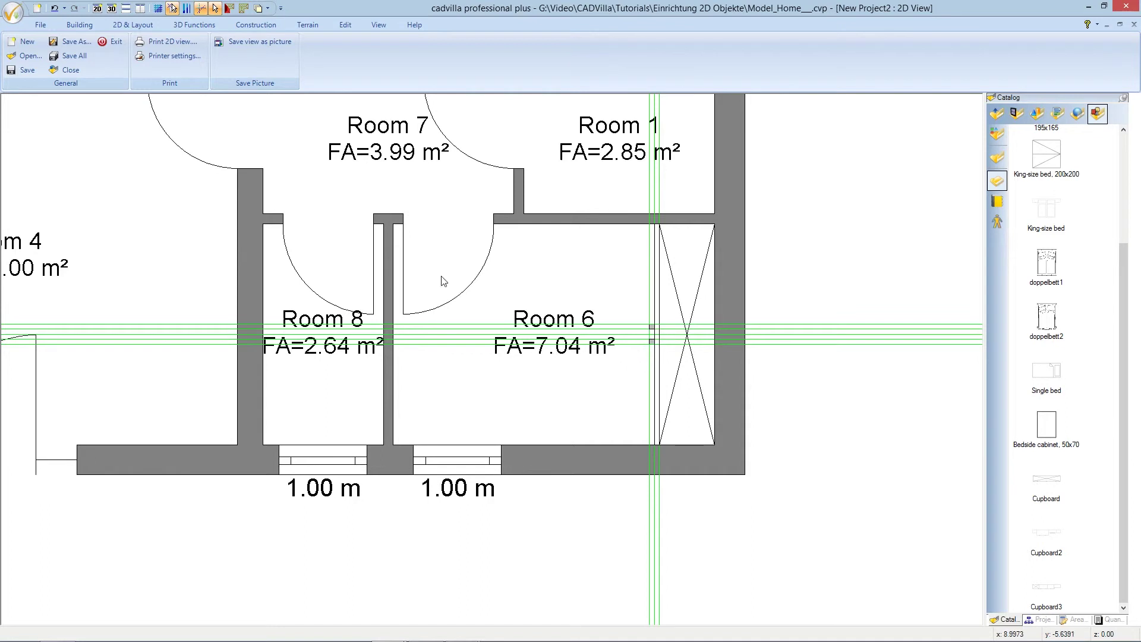
left_click(349, 26)
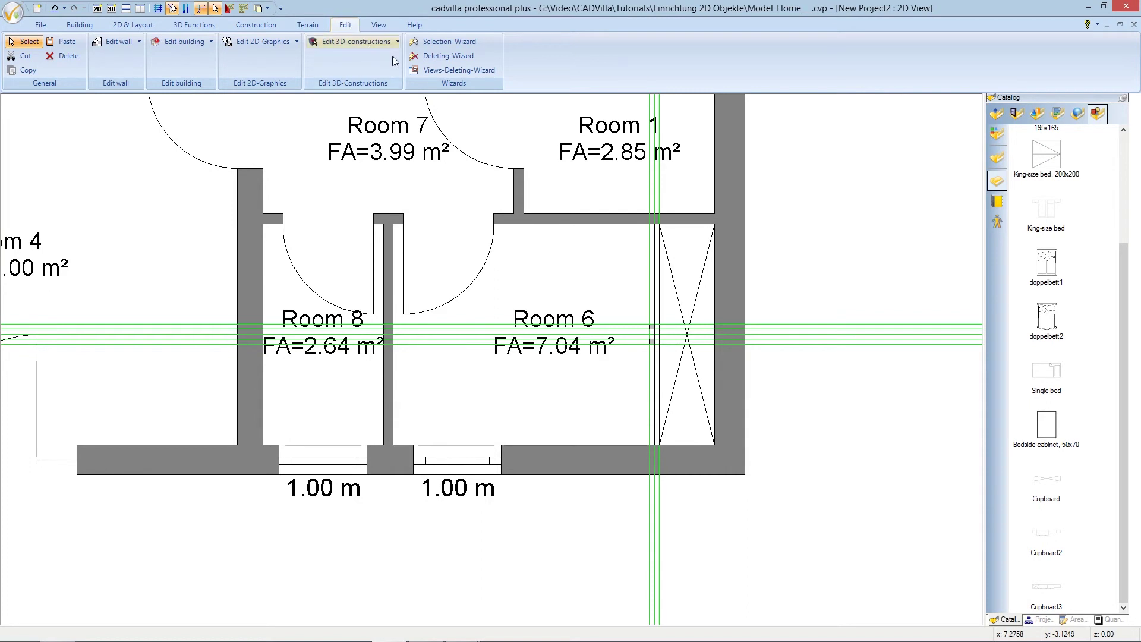
left_click(475, 57)
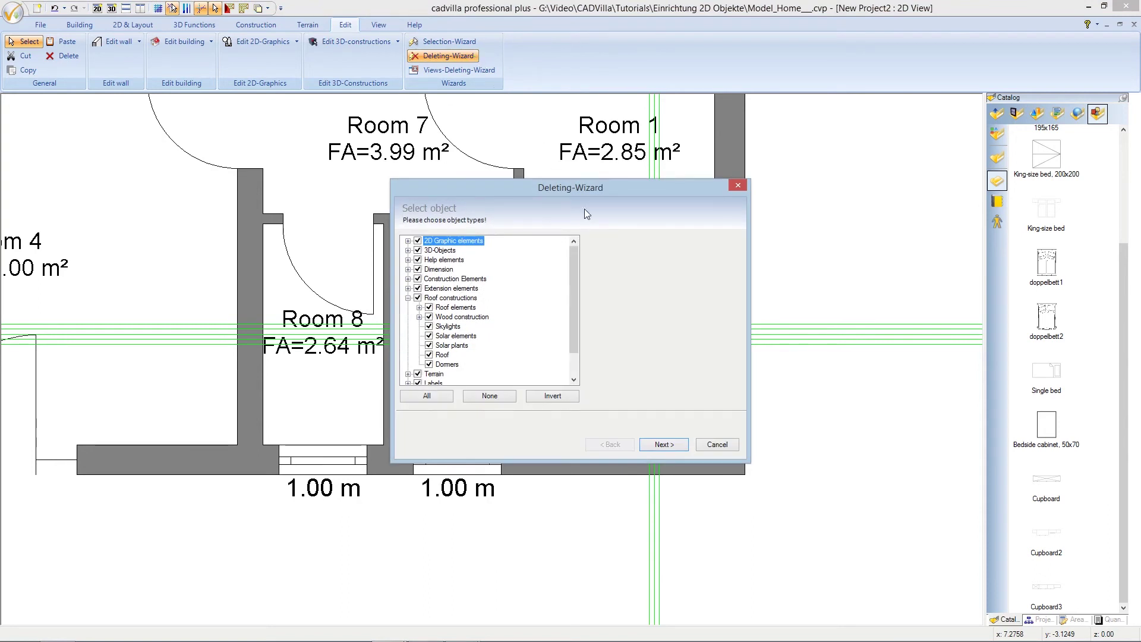
left_click(503, 398)
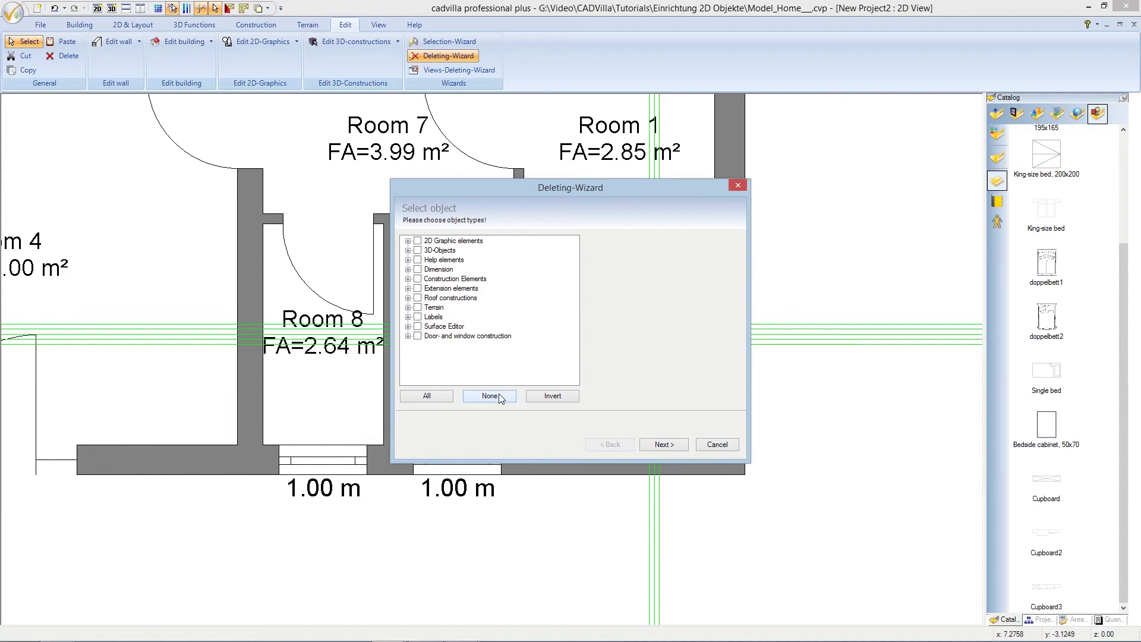
left_click(408, 259)
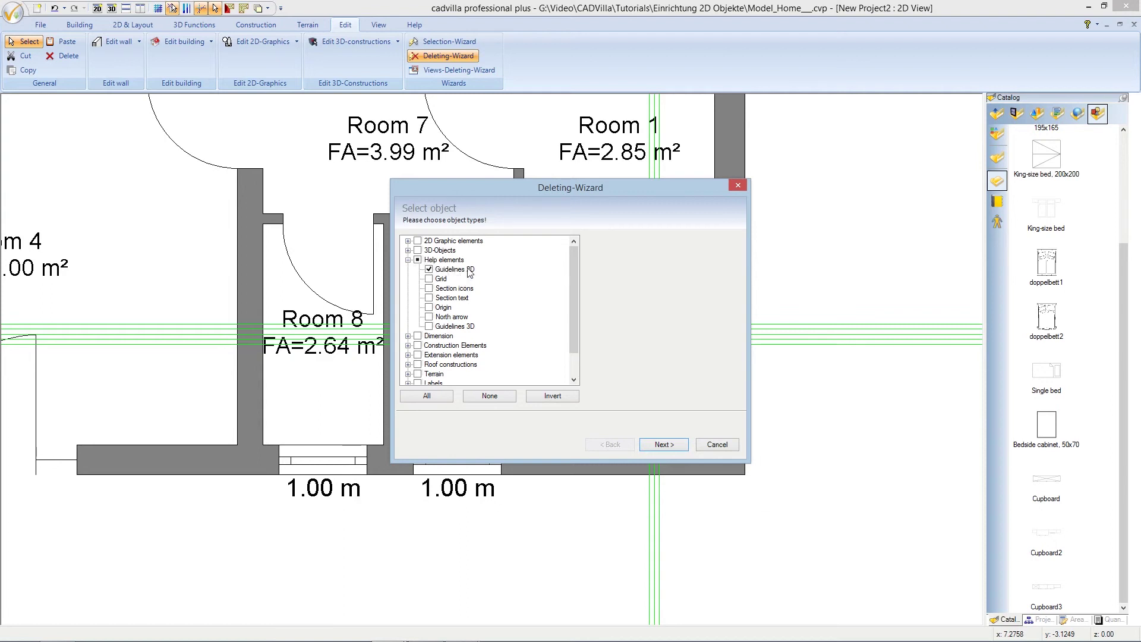
left_click(672, 445)
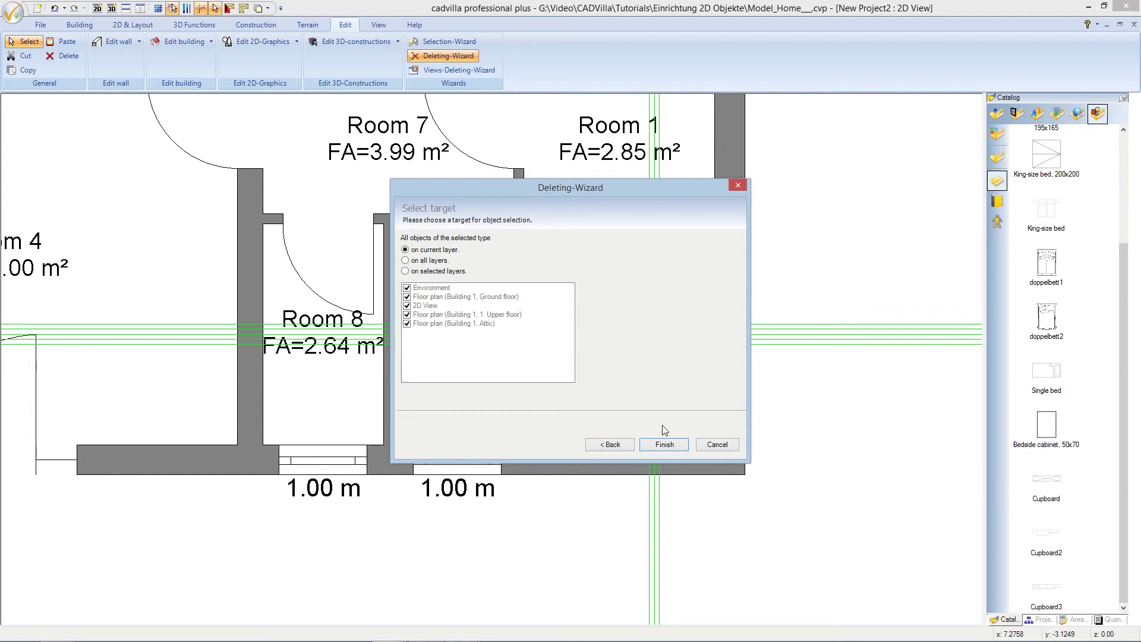
left_click(665, 445)
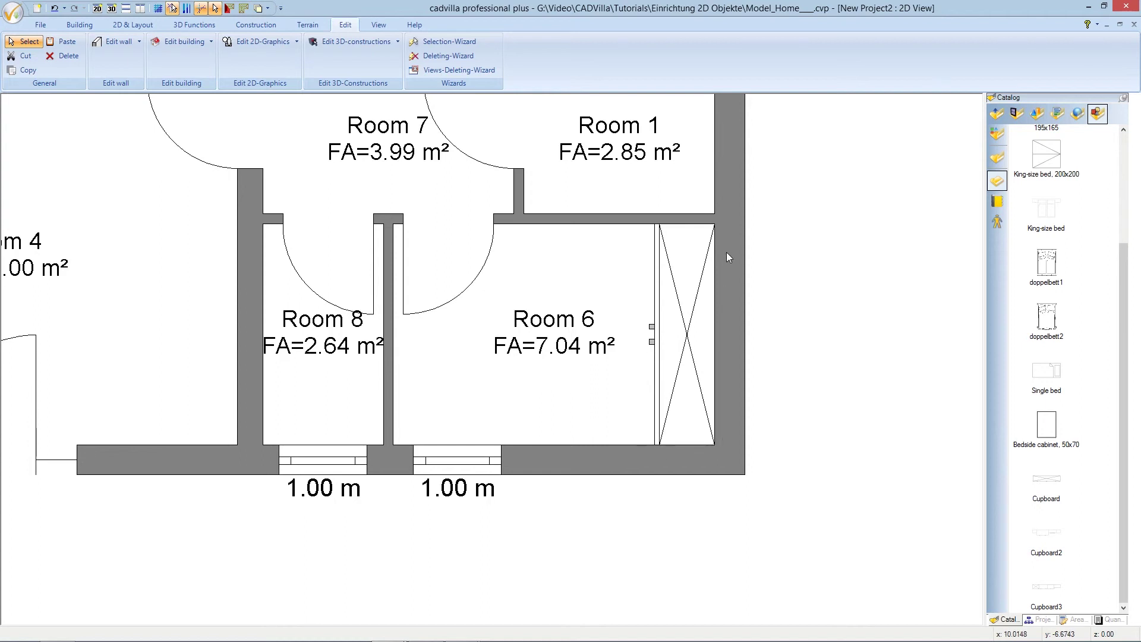
Select all parts of the cabinet in Room 6 and save them as the 2D symbol Cupboard_Example in My samples
left_click(729, 215)
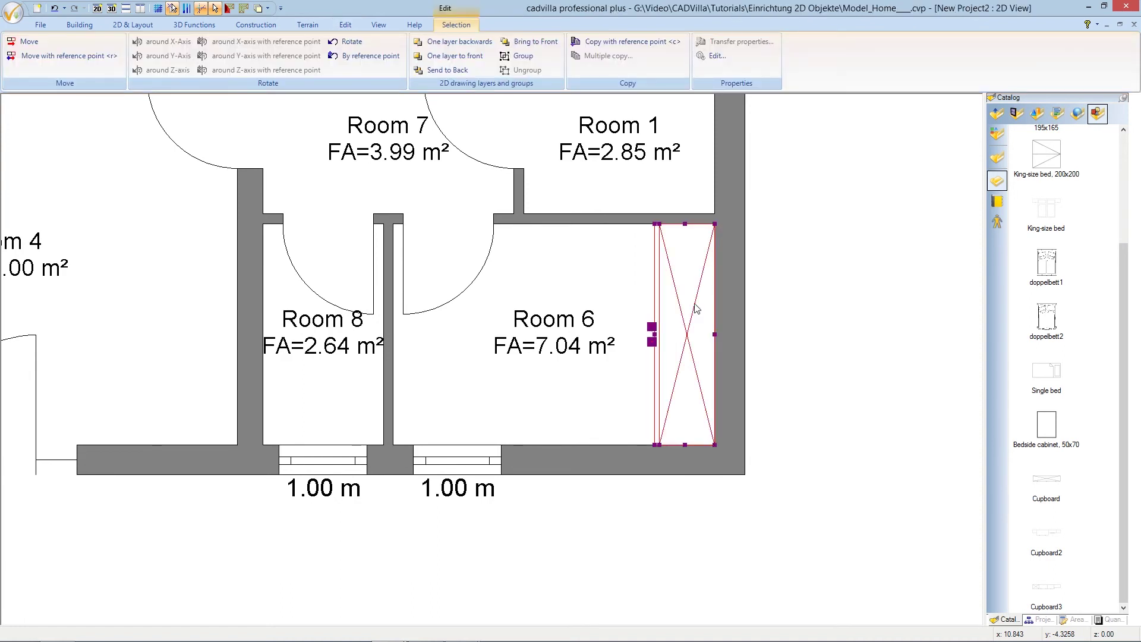
right_click(686, 338)
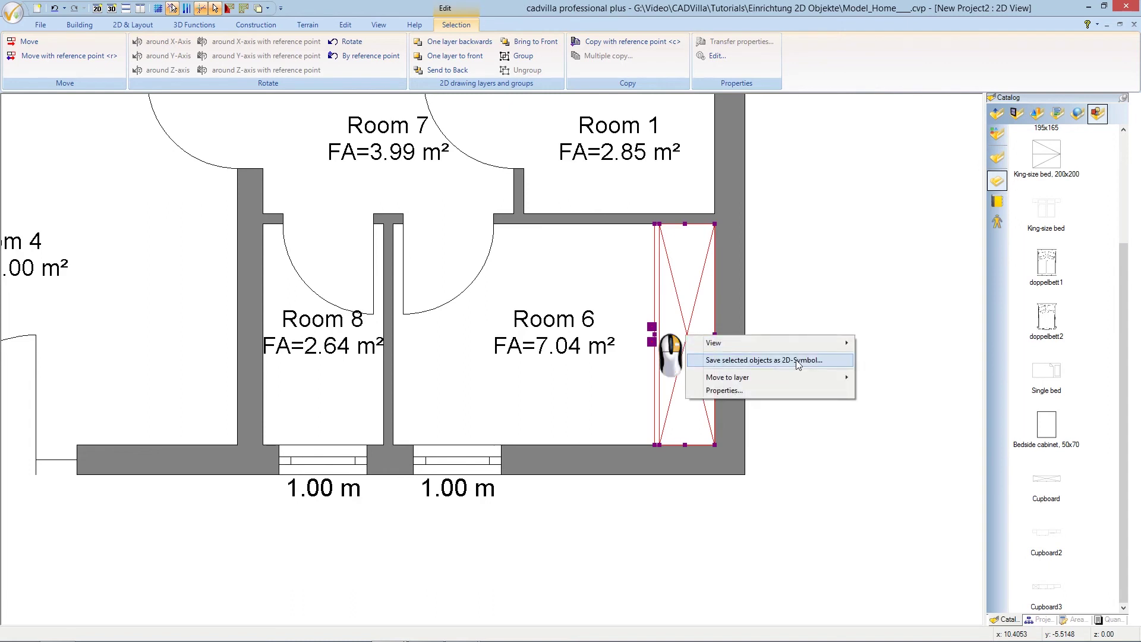
left_click(831, 360)
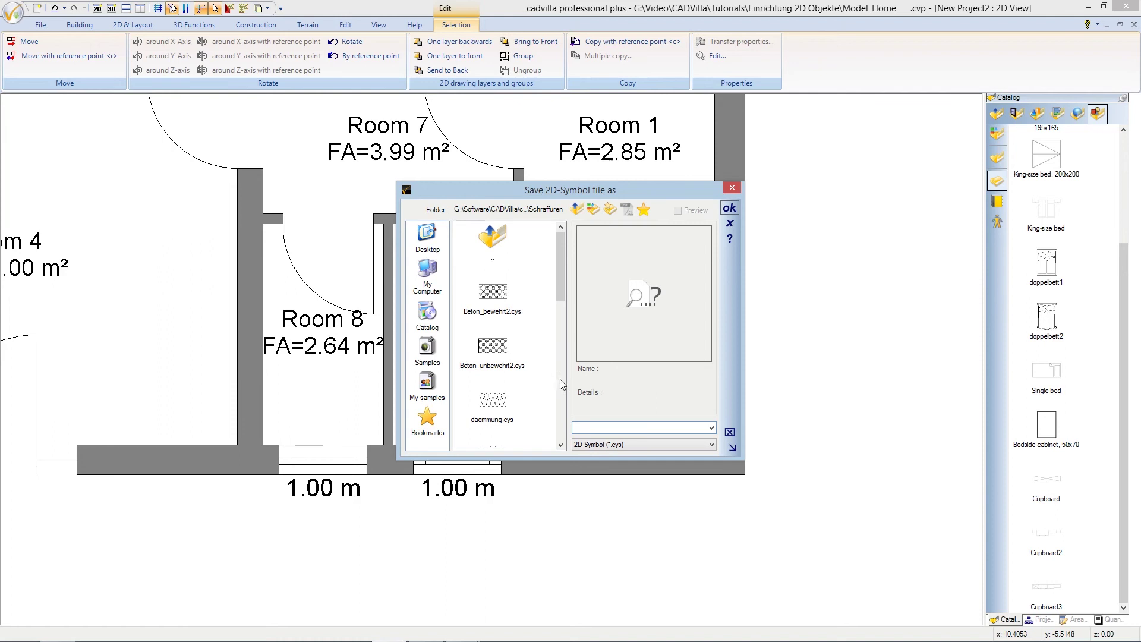
left_click(428, 386)
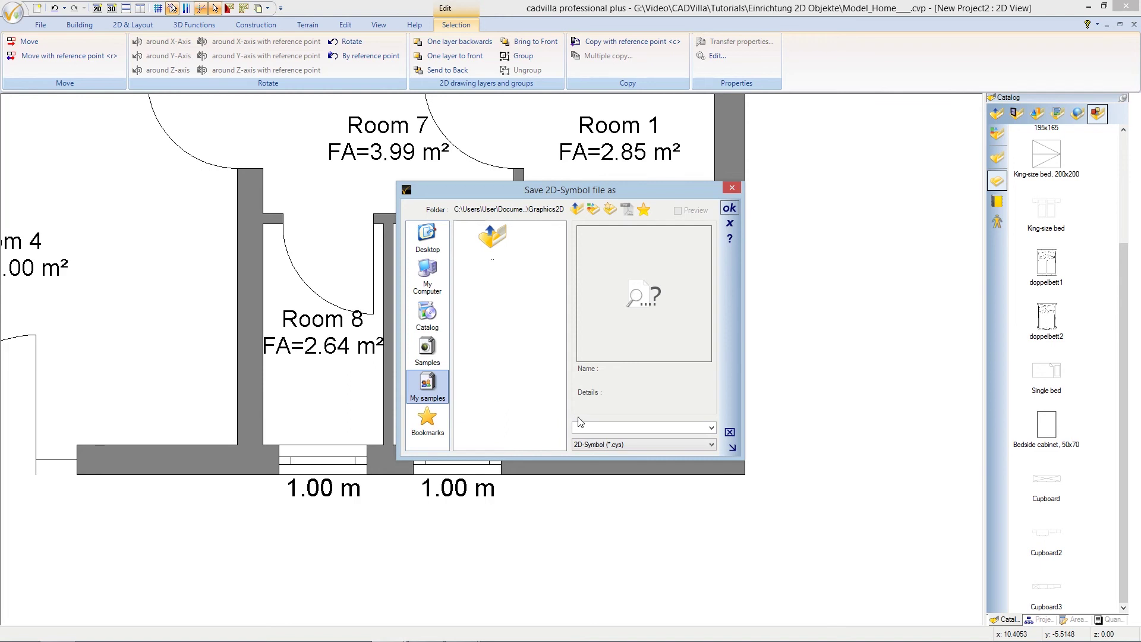
left_click(589, 425)
type("Cupboard_Example")
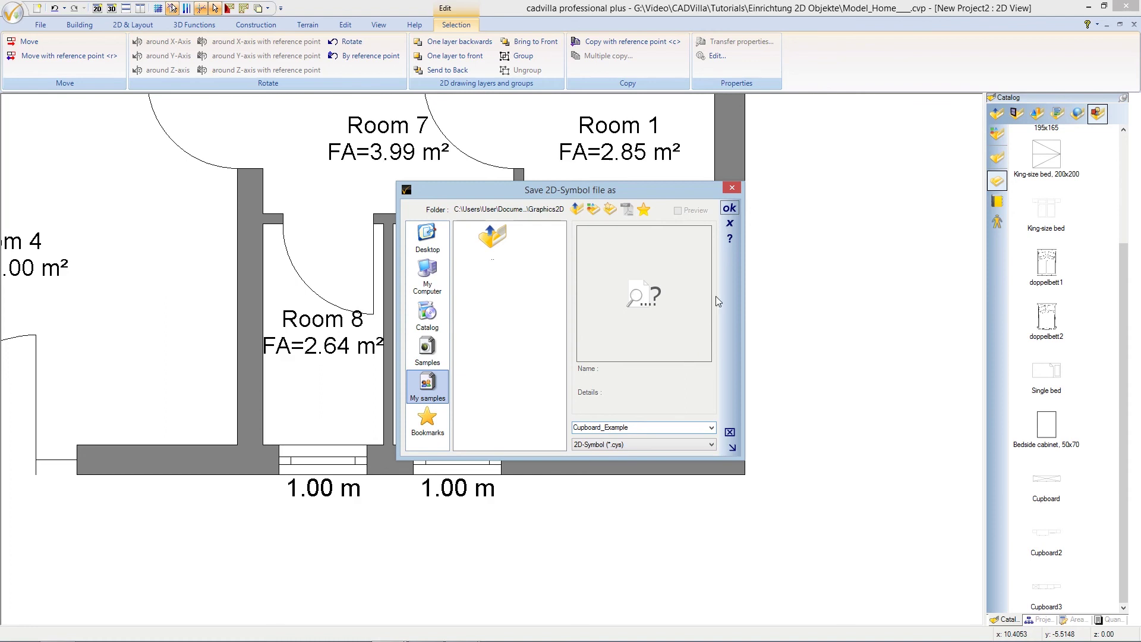
left_click(730, 209)
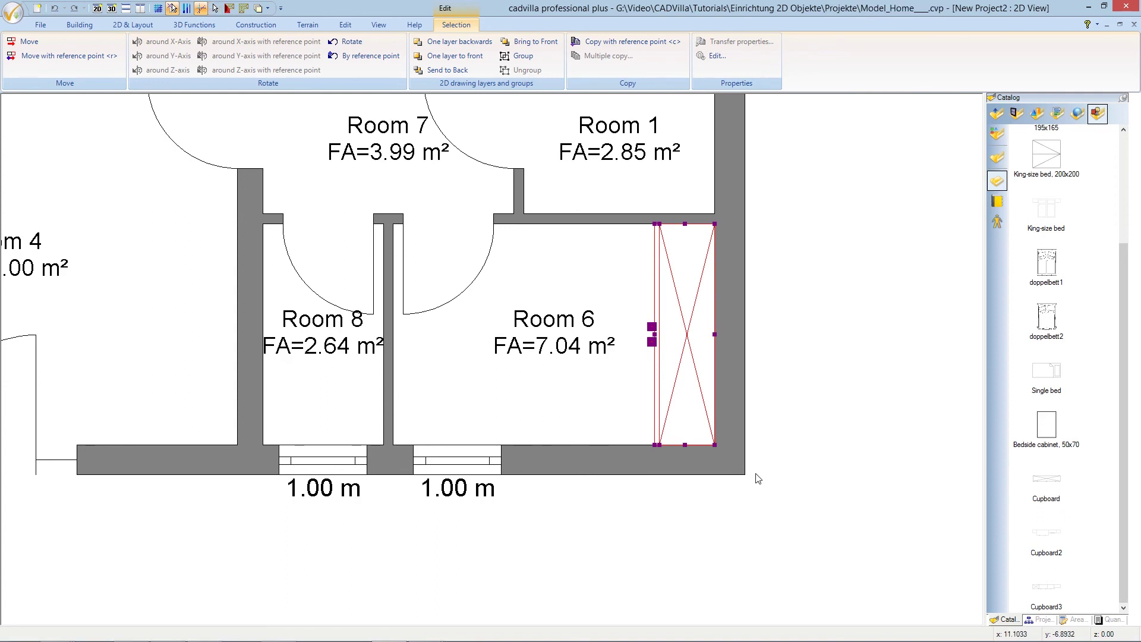
Delete the drawn cabinet from Room 6 and load the saved 2D symbol Cupboard_Example.cys for insertion
key("Delete")
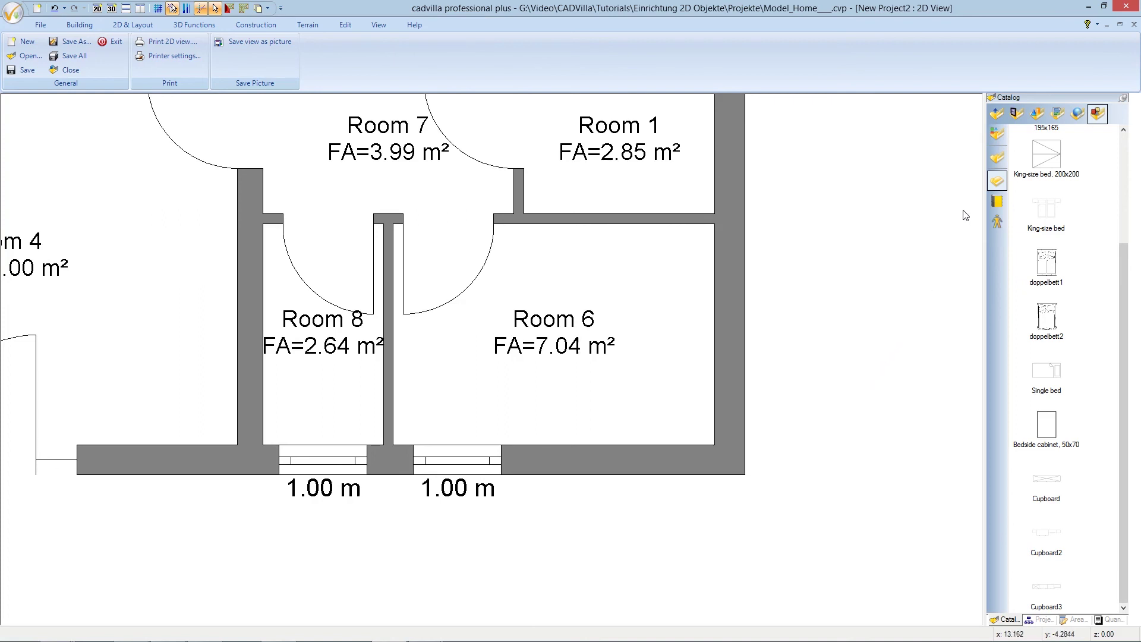
left_click(997, 158)
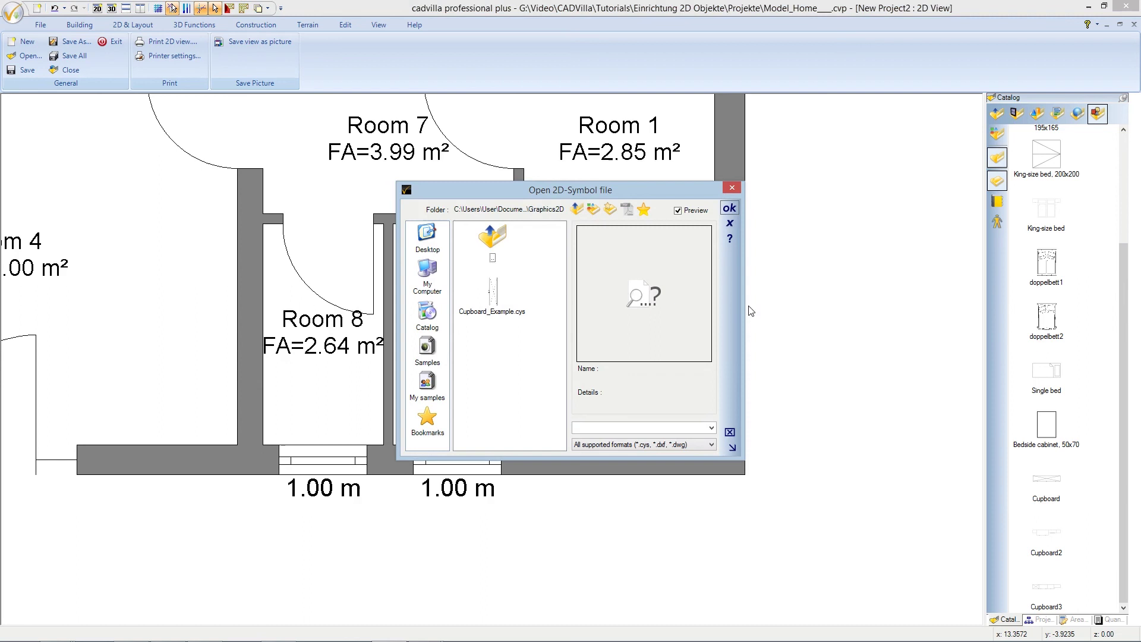
left_click(492, 292)
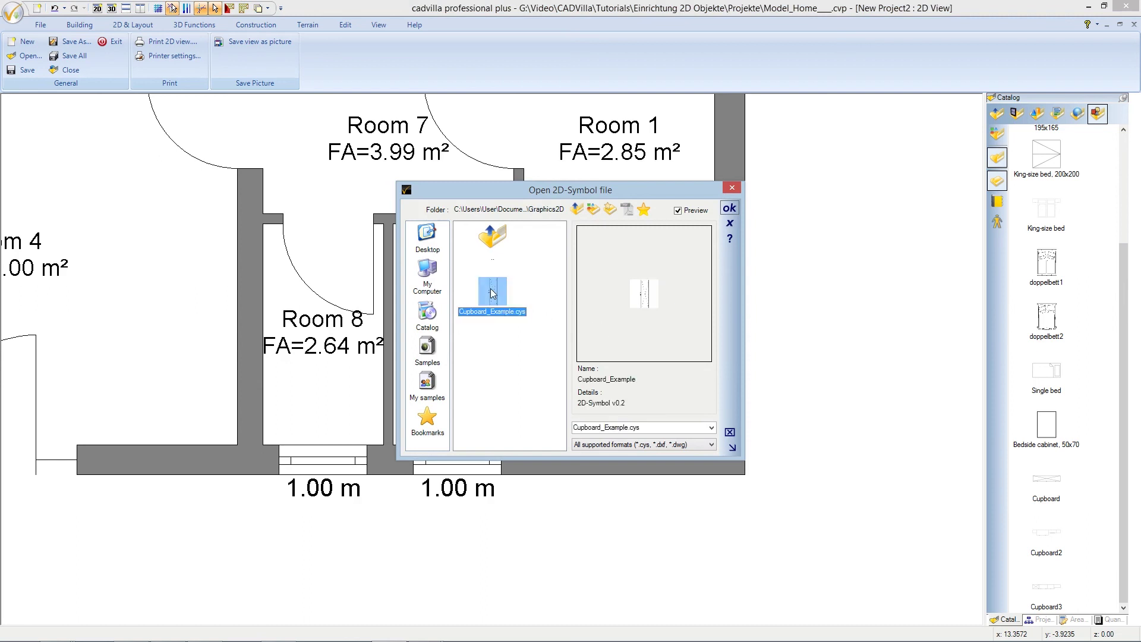
double_click(492, 293)
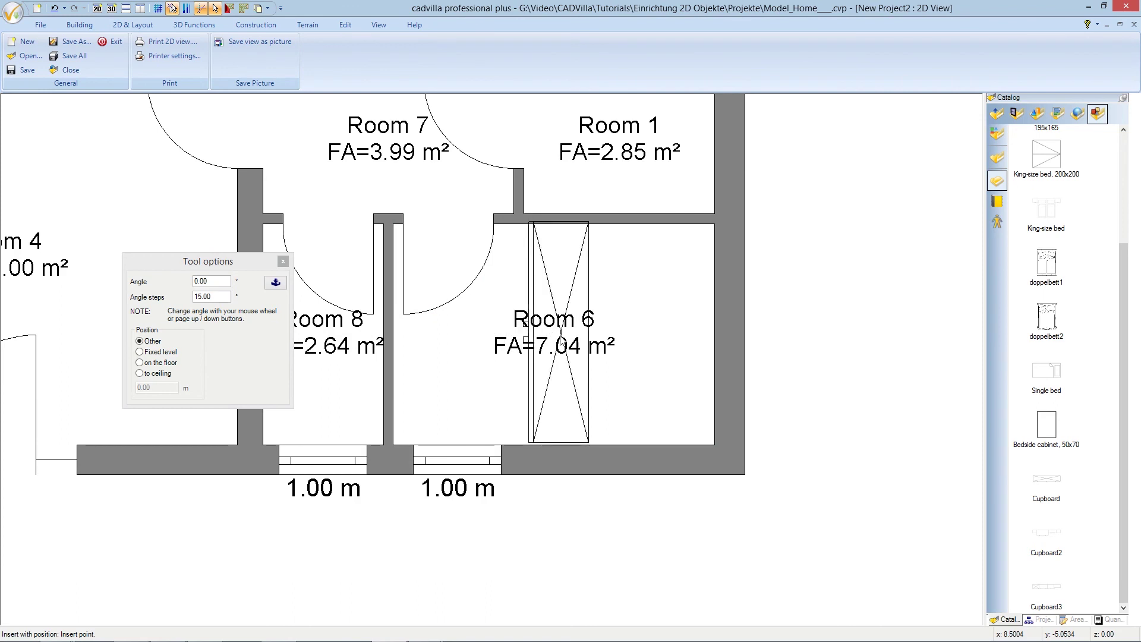
Change the cupboard symbol's reference point to its upper-right corner, place it once in Room 6's upper-right inner corner, and end the insertion
key("ctrl+w")
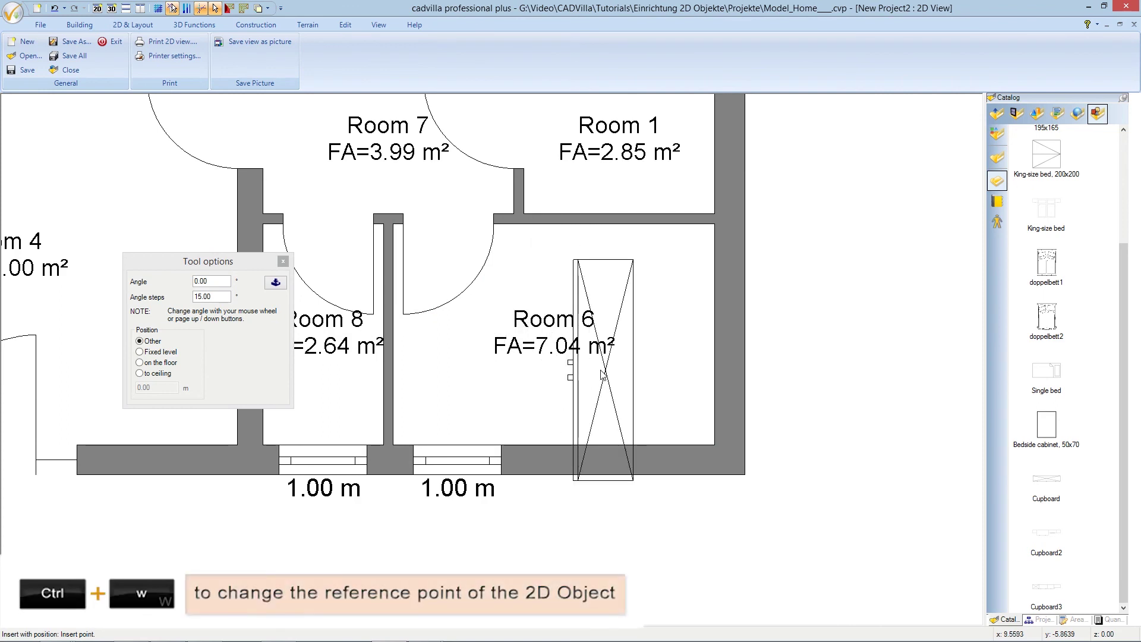
key("ctrl+w")
key("ctrl+w")
key("ctrl+w")
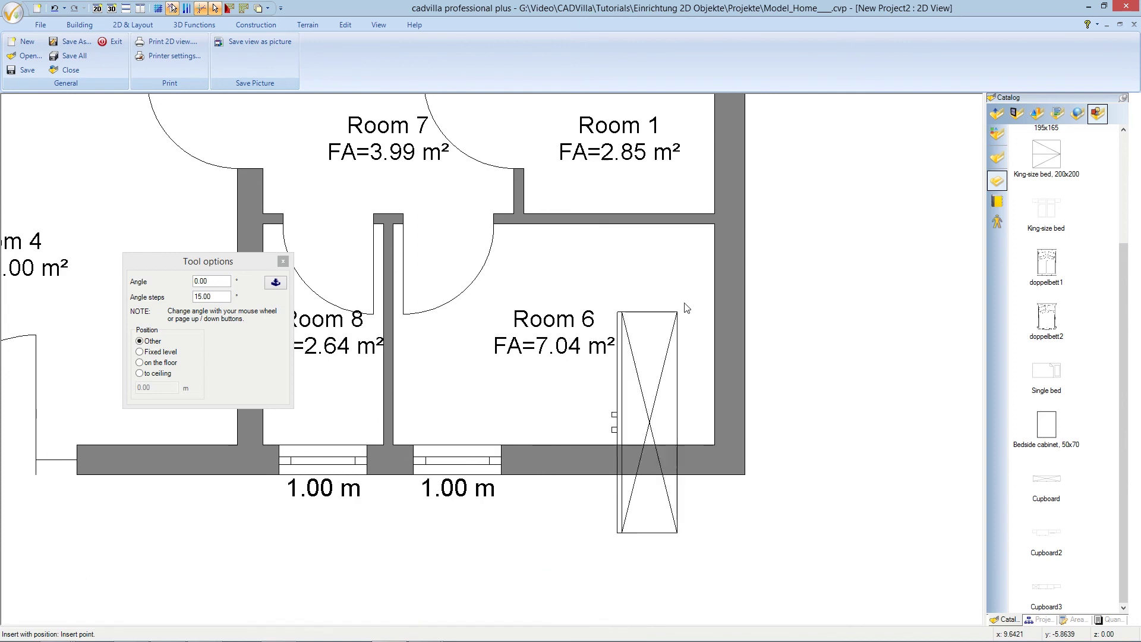
left_click(714, 229)
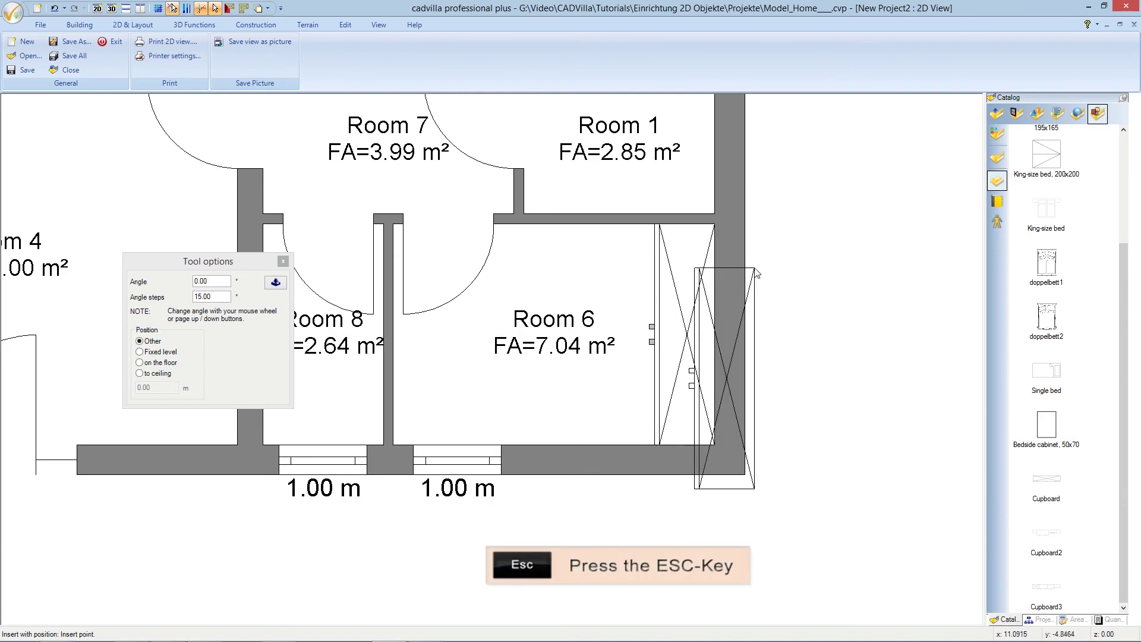
key("Escape")
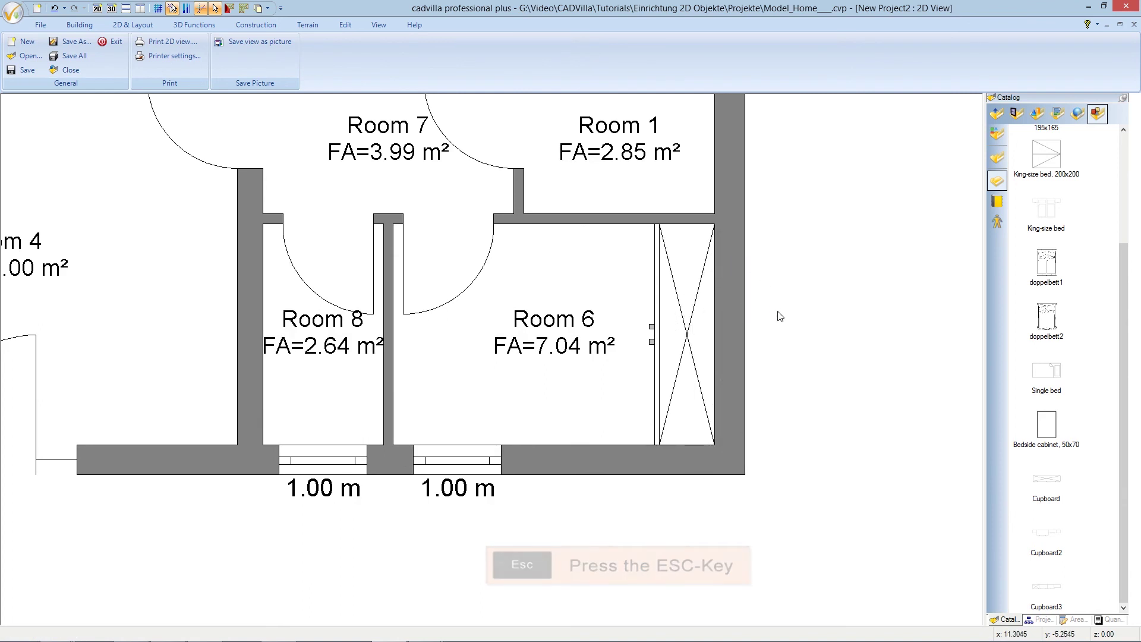